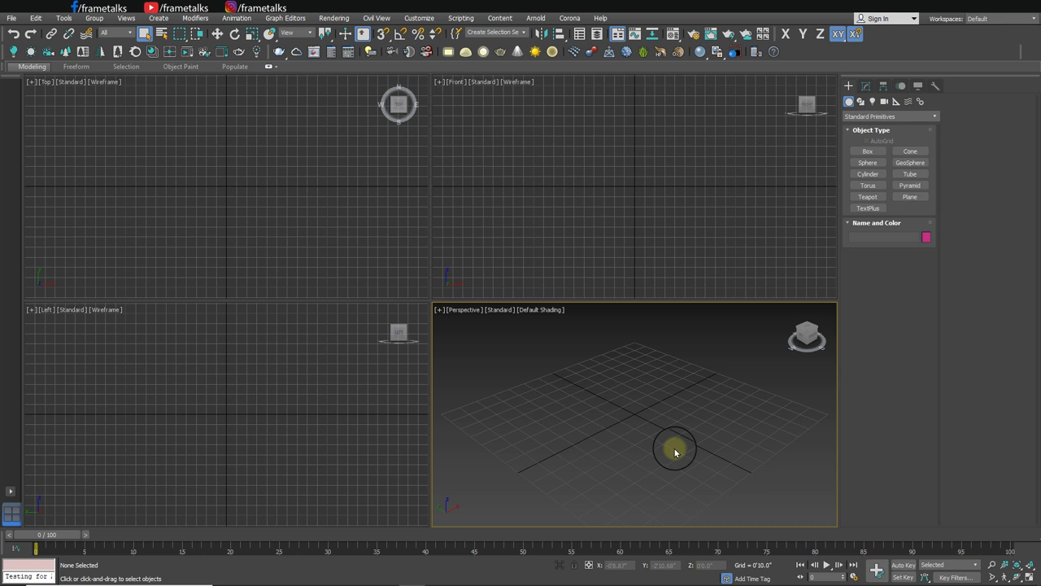
Step: Draw a 4×4-segment floor plane in the Top view
{"action": "middle_click_drag", "start_coordinate": [683, 419], "coordinate": [682, 387]}
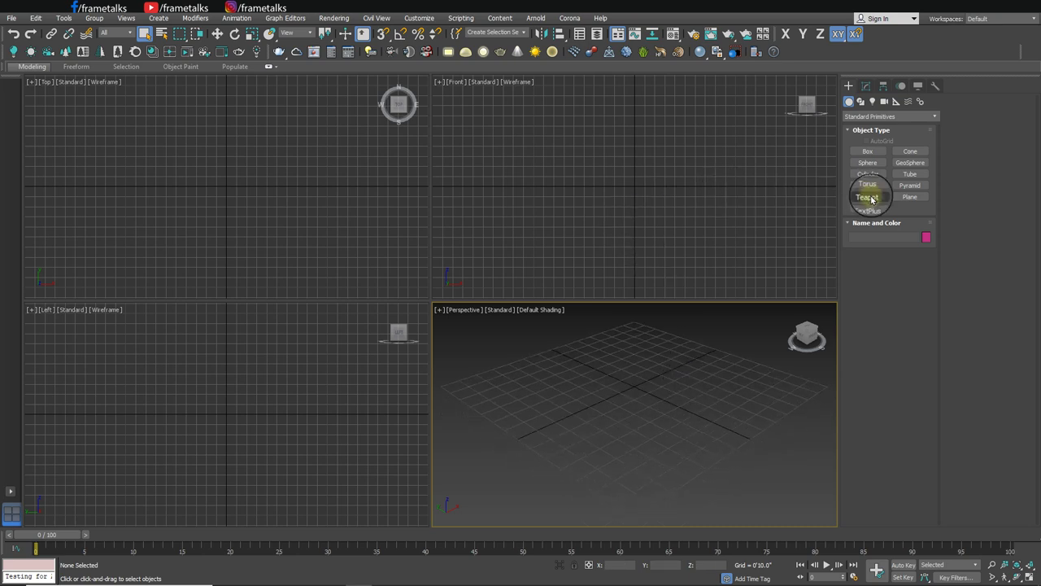
{"action": "left_click", "coordinate": [910, 196]}
{"action": "left_click_drag", "start_coordinate": [125, 111], "coordinate": [327, 262]}
{"action": "key", "text": "w"}
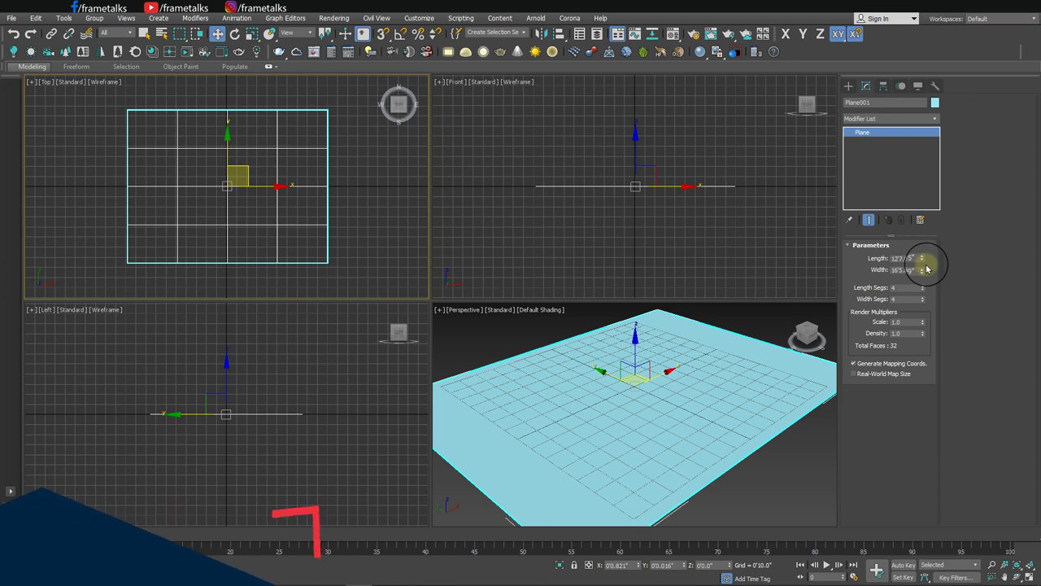
Step: Narrow the plane's width to about 12'7" by 12'10", then deselect it
{"action": "left_click_drag", "start_coordinate": [923, 269], "coordinate": [923, 285]}
{"action": "middle_click_drag", "start_coordinate": [693, 239], "coordinate": [693, 247], "text": "alt"}
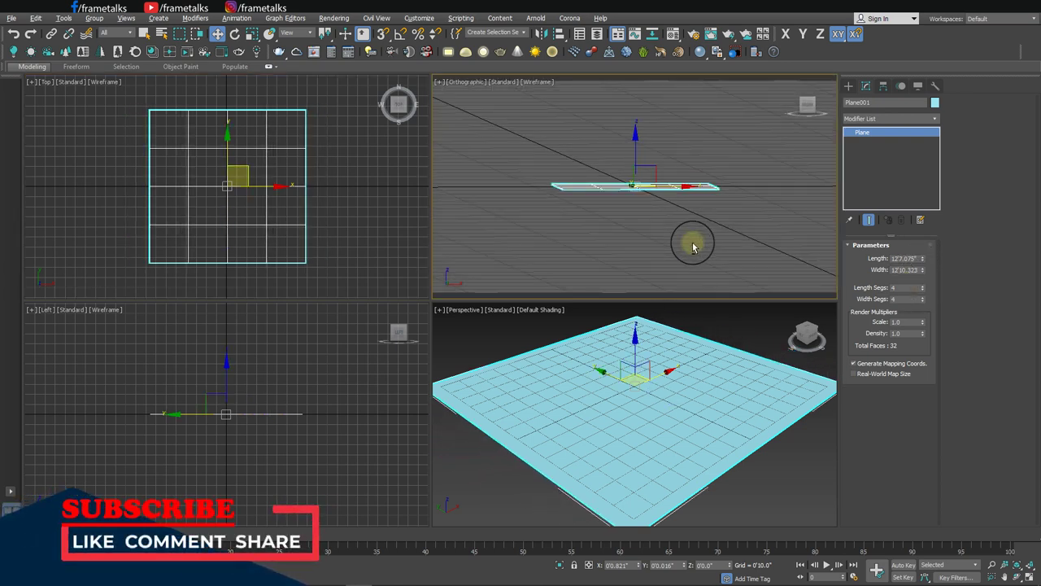
{"action": "key", "text": "f"}
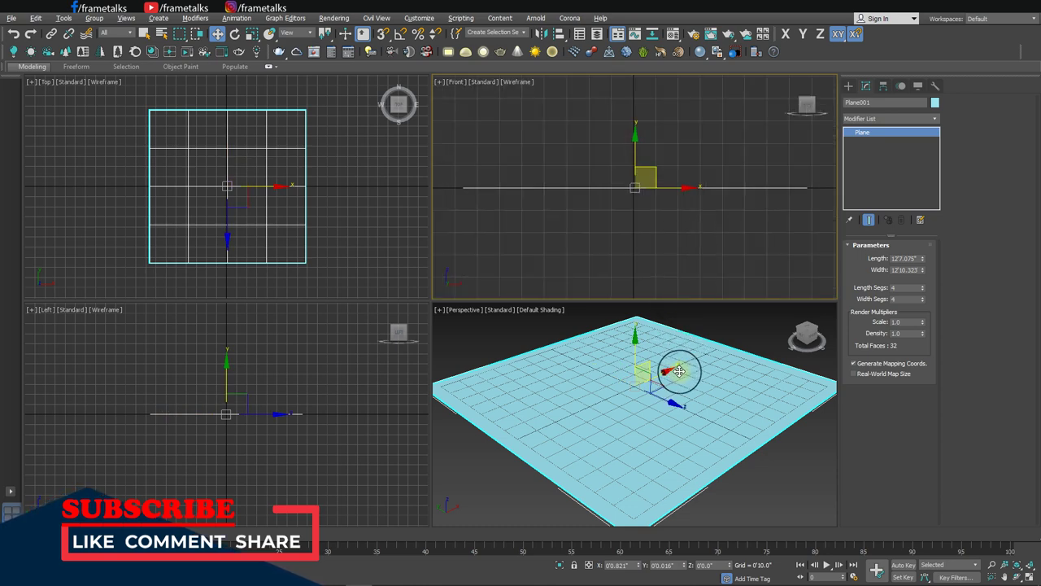
{"action": "key", "text": "alt+w"}
{"action": "left_click", "coordinate": [758, 158]}
Step: Choose the Box primitive in the Create panel, back in the four-view layout
{"action": "left_click", "coordinate": [848, 86]}
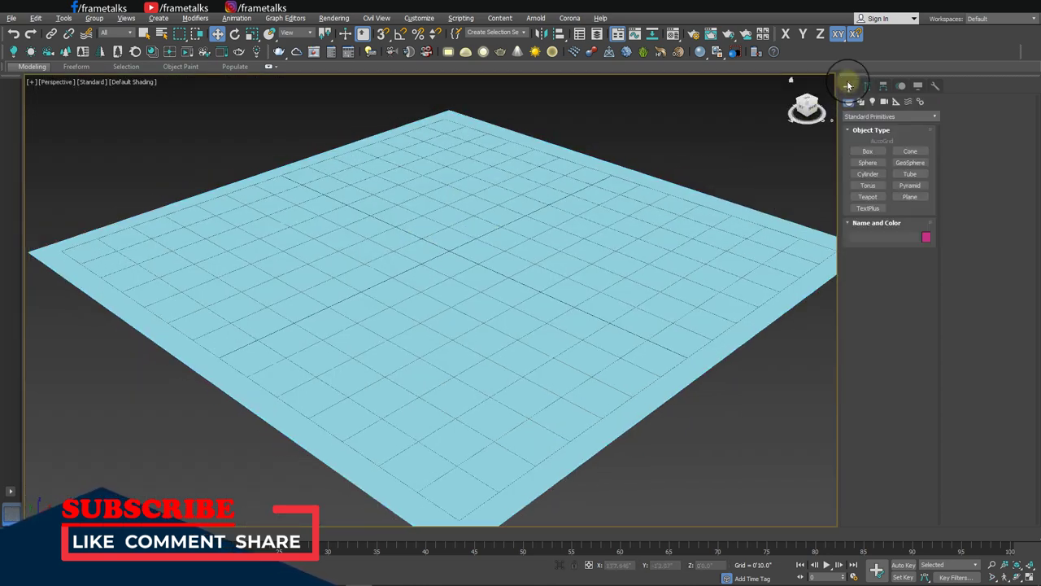
{"action": "left_click", "coordinate": [867, 151]}
{"action": "key", "text": "alt+w"}
{"action": "key", "text": "alt+w"}
{"action": "key", "text": "alt+w"}
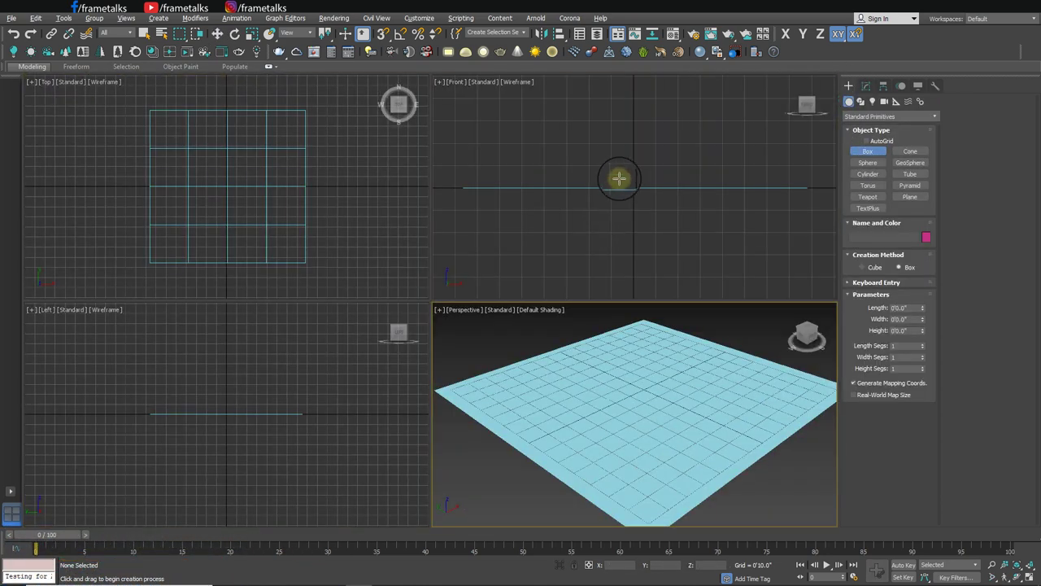
Step: Draw a box in the Front view and move it up above the floor
{"action": "right_click", "coordinate": [619, 178]}
{"action": "key", "text": "alt+w"}
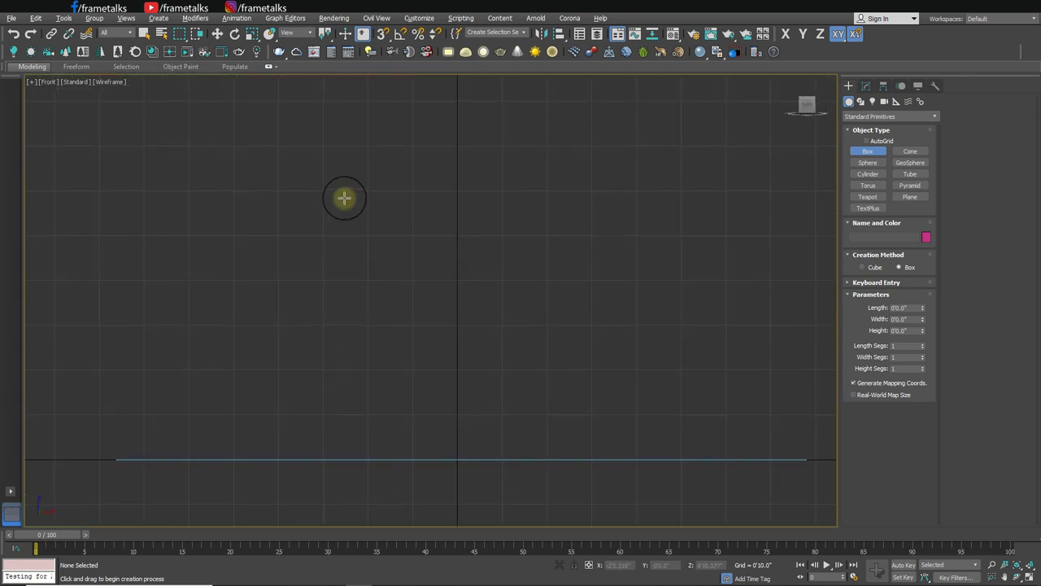
{"action": "left_click_drag", "start_coordinate": [320, 230], "coordinate": [551, 428]}
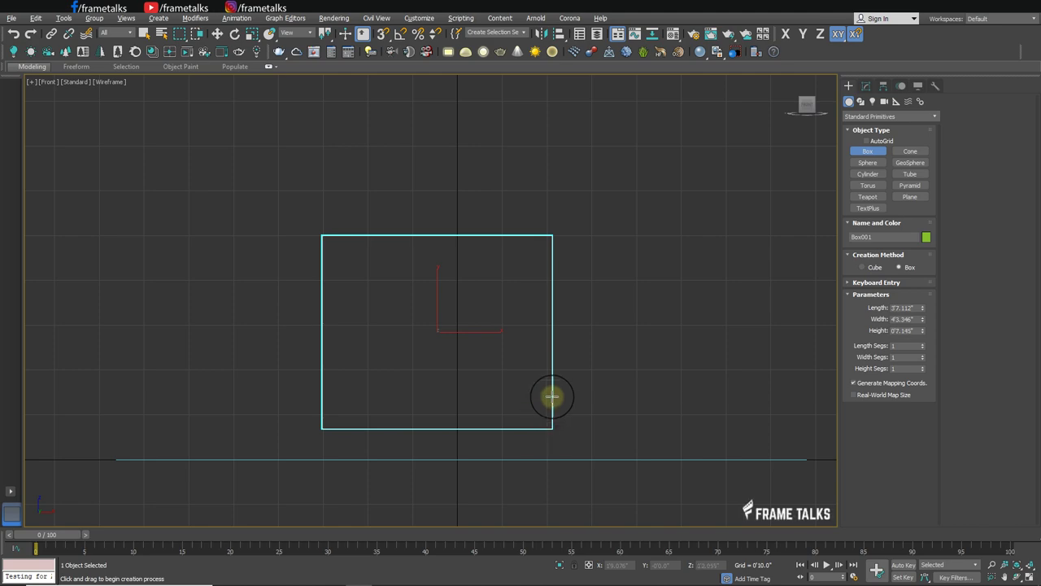
{"action": "left_click", "coordinate": [550, 397]}
{"action": "key", "text": "w"}
{"action": "left_click_drag", "start_coordinate": [453, 314], "coordinate": [476, 248]}
{"action": "key", "text": "alt+w"}
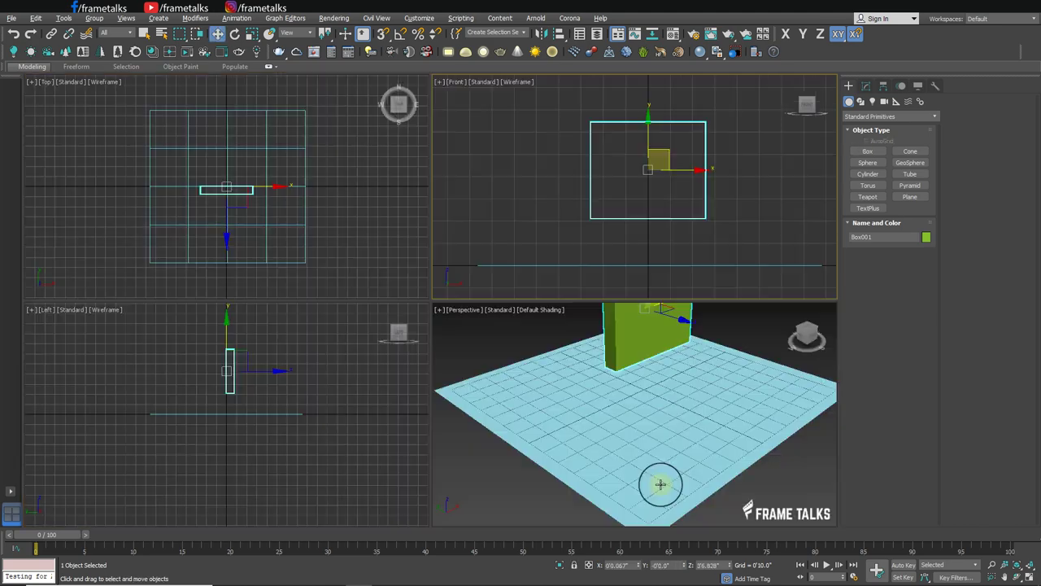
{"action": "key", "text": "alt+w"}
{"action": "scroll", "coordinate": [542, 349], "scroll_direction": "down", "scroll_amount": 3}
{"action": "scroll", "coordinate": [572, 306], "scroll_direction": "down", "scroll_amount": 1}
{"action": "scroll", "coordinate": [571, 307], "scroll_direction": "up", "scroll_amount": 5}
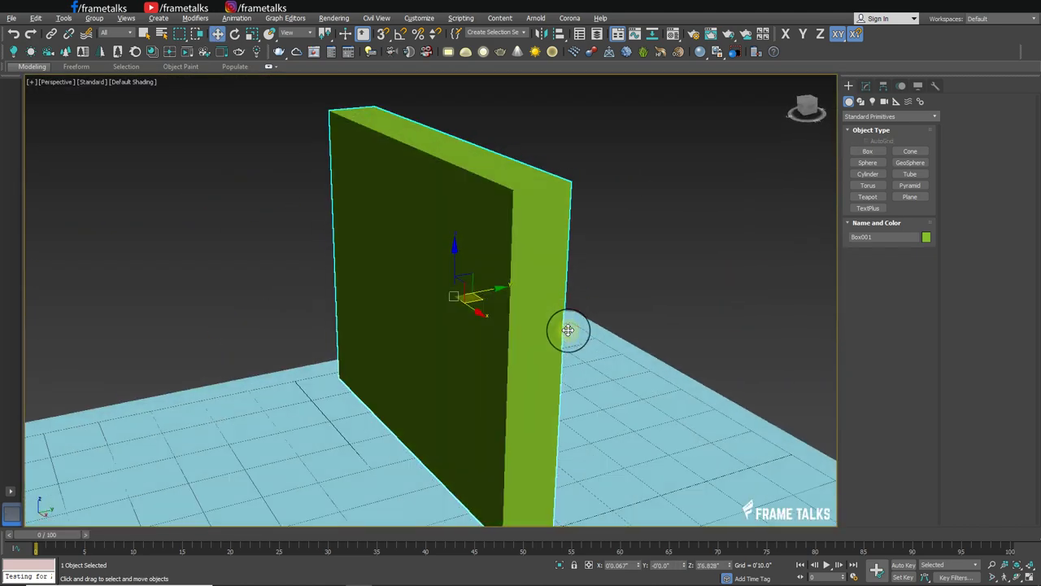
{"action": "scroll", "coordinate": [565, 327], "scroll_direction": "down", "scroll_amount": 1}
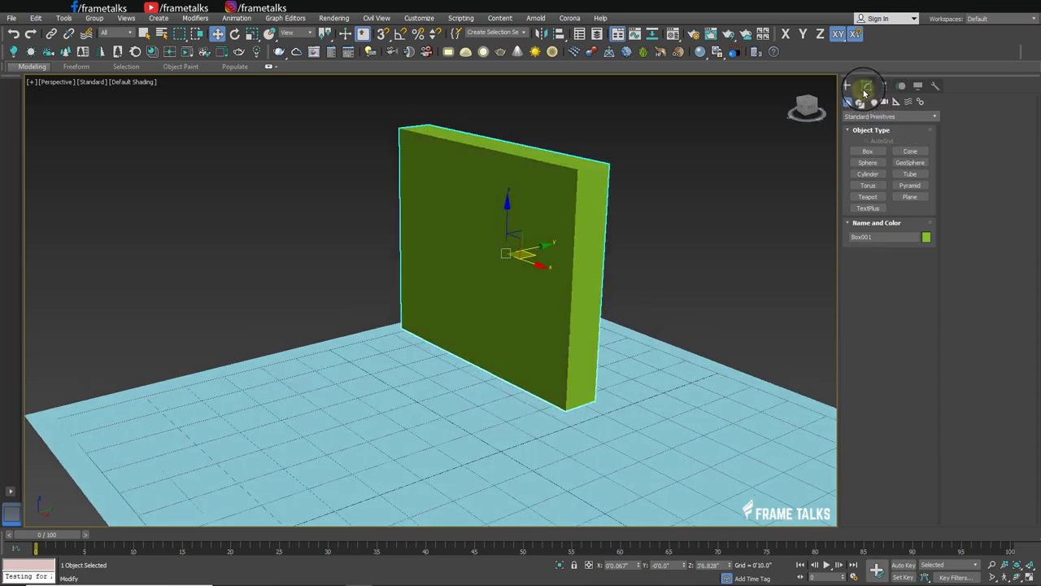
Step: Set the box's length and width to 2'6" and its height to 0'2.4"
{"action": "left_click", "coordinate": [866, 85]}
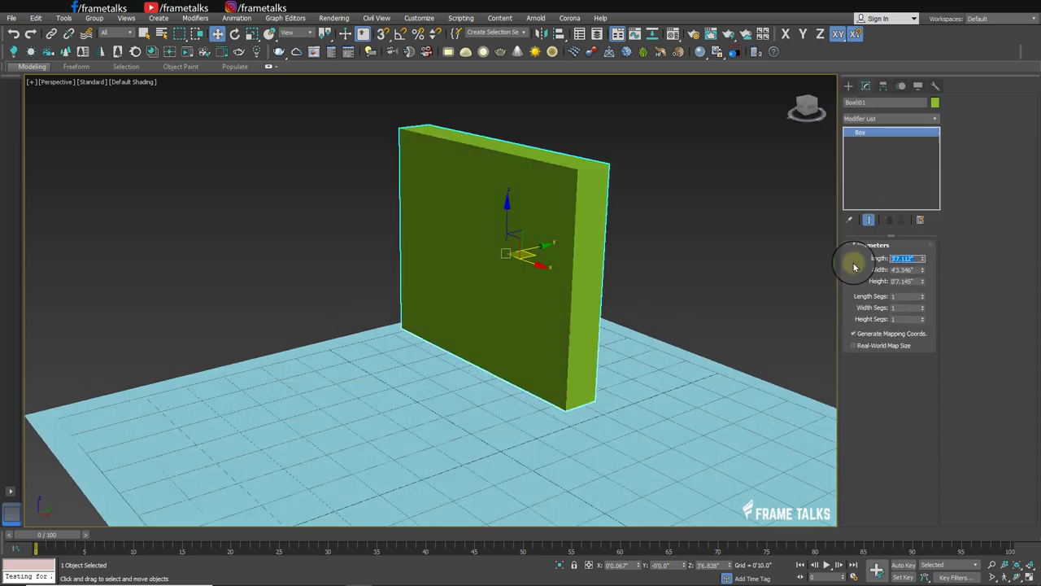
{"action": "key", "text": "Tab"}
{"action": "type", "text": "2'"}
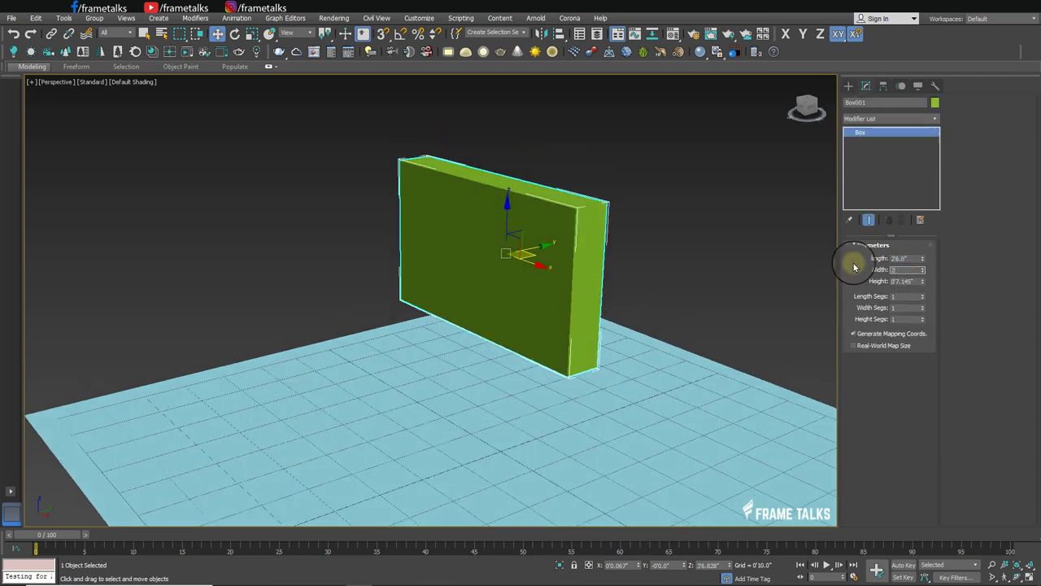
{"action": "type", "text": "6"}
{"action": "key", "text": "Tab"}
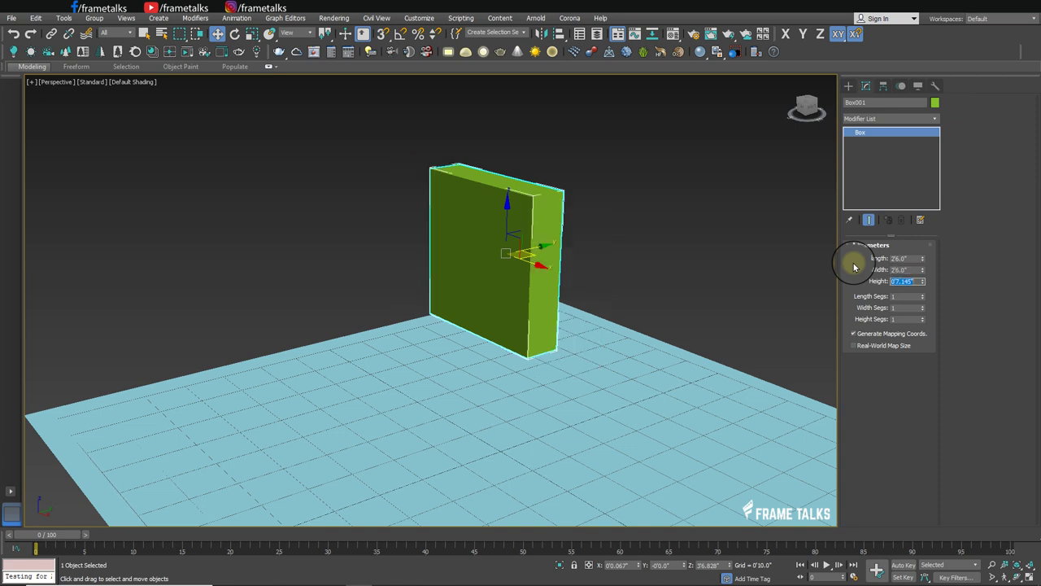
{"action": "type", "text": "0"}
{"action": "key", "text": "Return"}
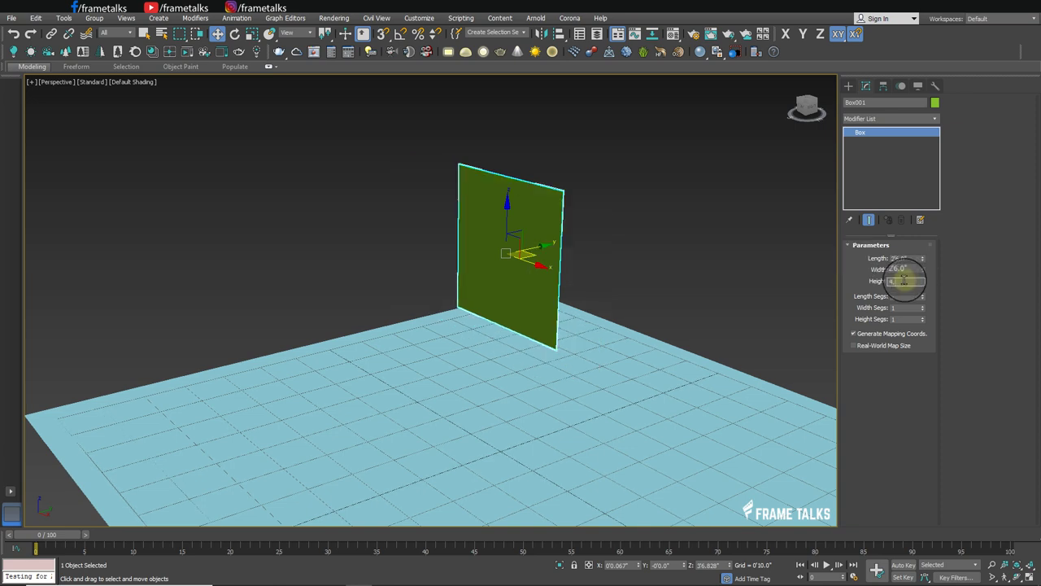
{"action": "key", "text": "Return"}
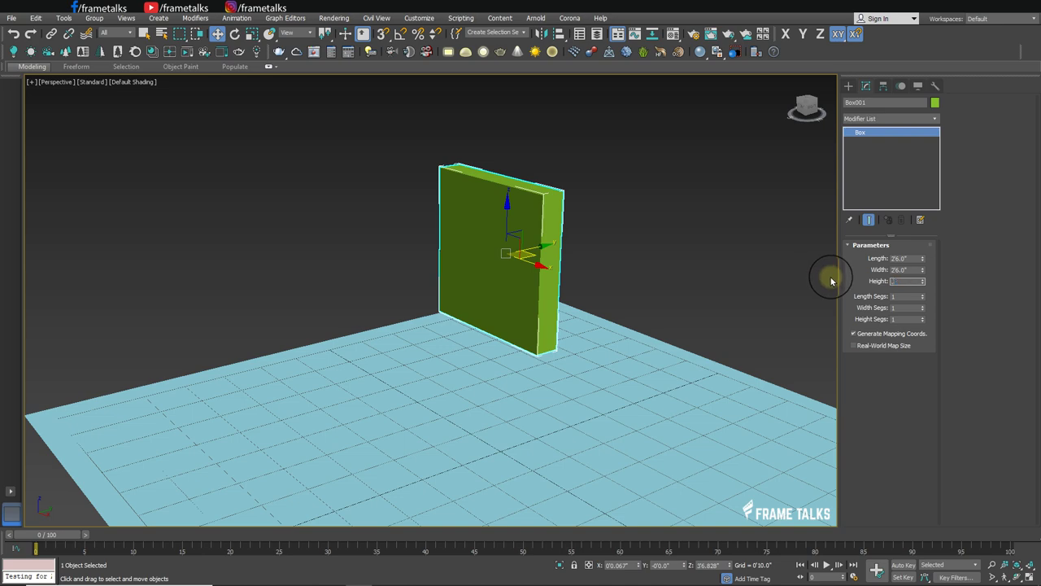
Step: Give the box 10 length and 10 width segments and show edged faces
{"action": "middle_click_drag", "start_coordinate": [621, 217], "coordinate": [551, 251], "text": "alt"}
{"action": "key", "text": "r"}
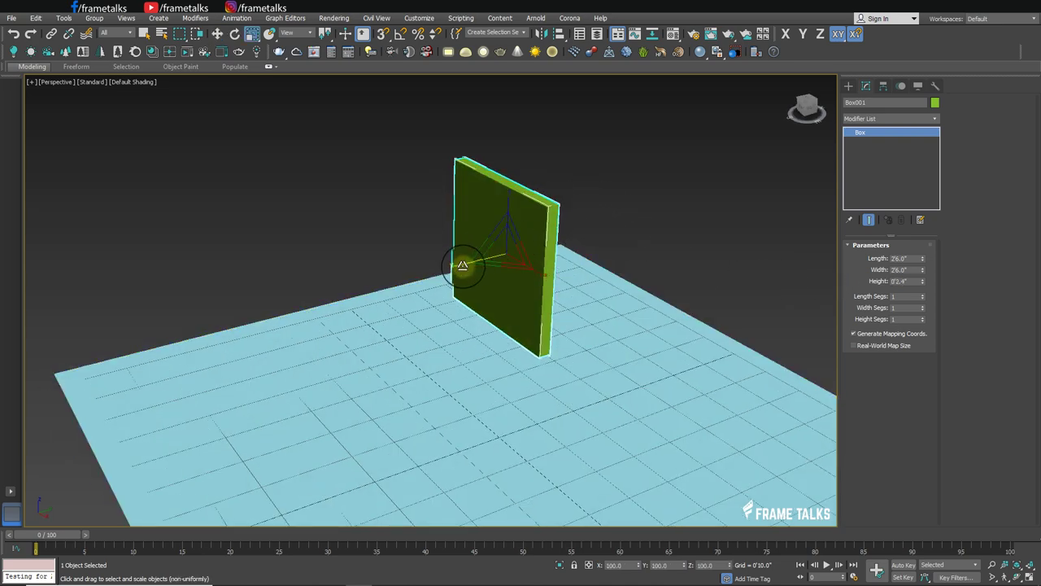
{"action": "key", "text": "w"}
{"action": "mouse_move", "coordinate": [465, 260]}
{"action": "middle_mouse_down", "text": "alt"}
{"action": "mouse_move", "coordinate": [662, 256]}
{"action": "mouse_move", "coordinate": [703, 303]}
{"action": "middle_mouse_up", "text": "alt"}
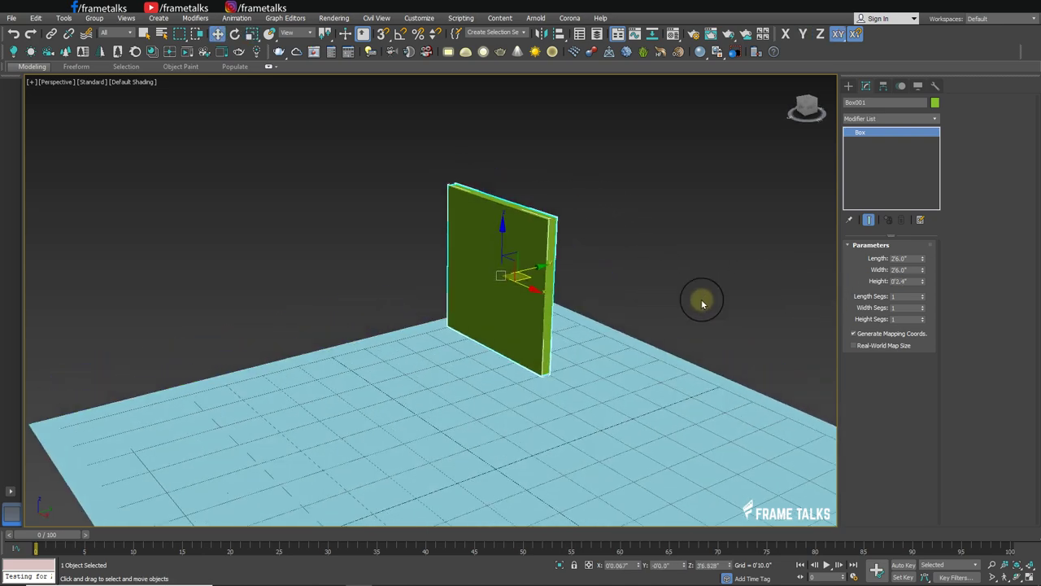
{"action": "key", "text": "Tab"}
{"action": "type", "text": "10"}
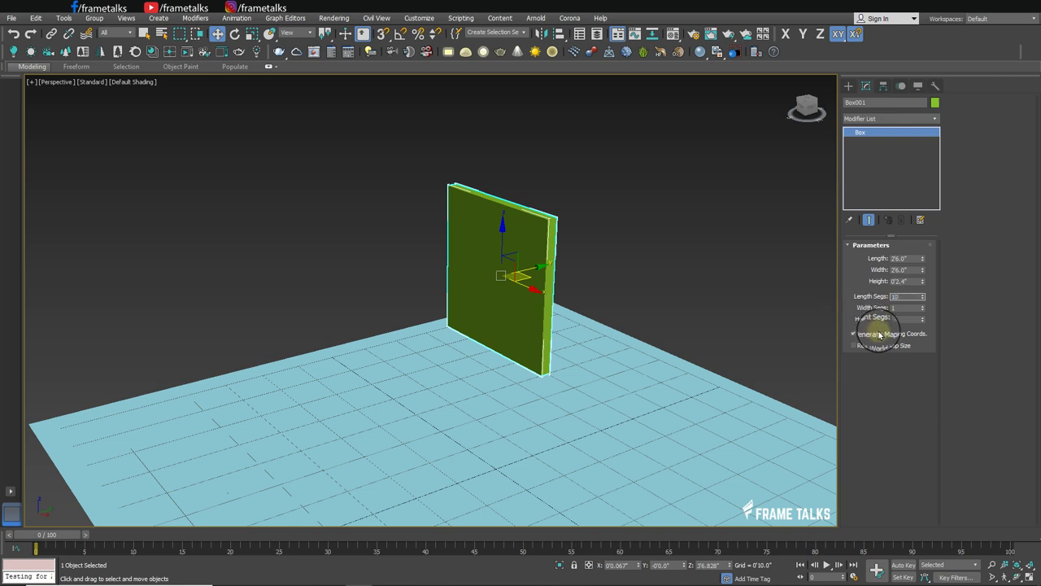
{"action": "type", "text": "10"}
{"action": "key", "text": "F4"}
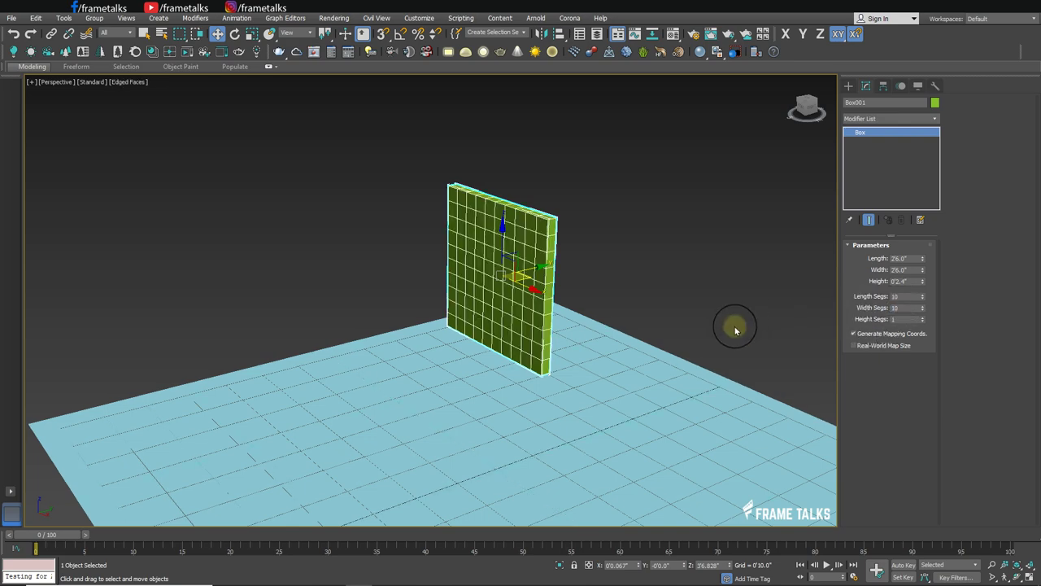
{"action": "mouse_move", "coordinate": [704, 328]}
{"action": "middle_mouse_down", "text": "alt"}
{"action": "mouse_move", "coordinate": [523, 314]}
{"action": "mouse_move", "coordinate": [629, 318]}
{"action": "mouse_move", "coordinate": [586, 302]}
{"action": "mouse_move", "coordinate": [561, 260]}
{"action": "middle_mouse_up", "text": "alt"}
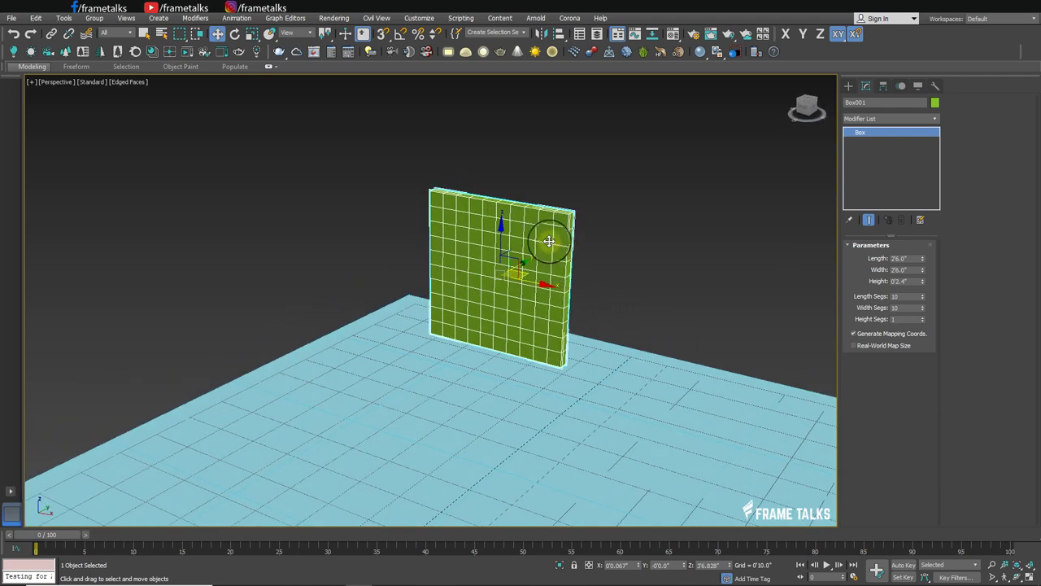
Step: Convert the box to Editable Poly and add a Cloth modifier
{"action": "right_click", "coordinate": [550, 236]}
{"action": "mouse_move", "coordinate": [602, 357]}
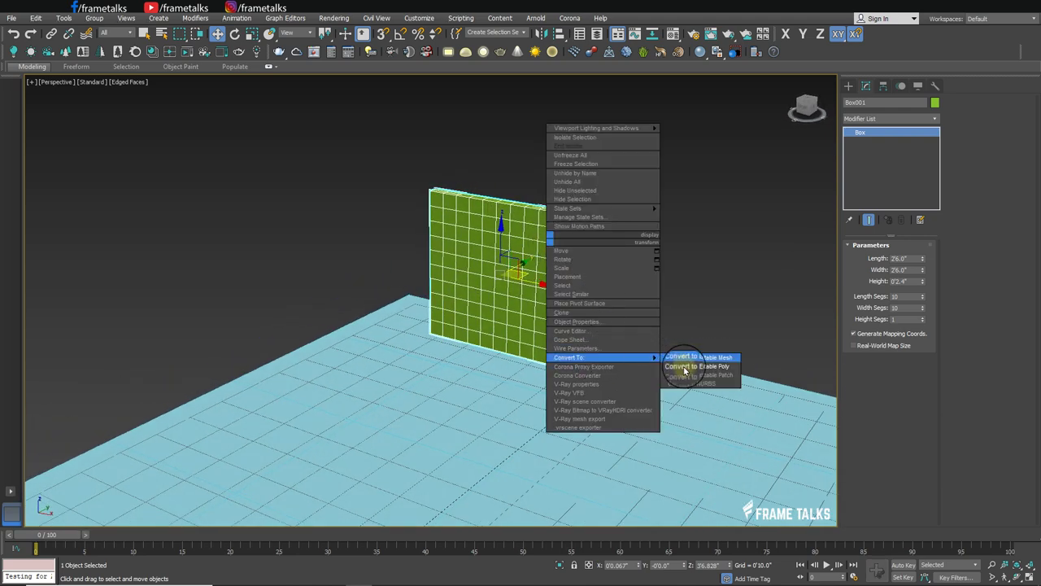
{"action": "left_click", "coordinate": [690, 366]}
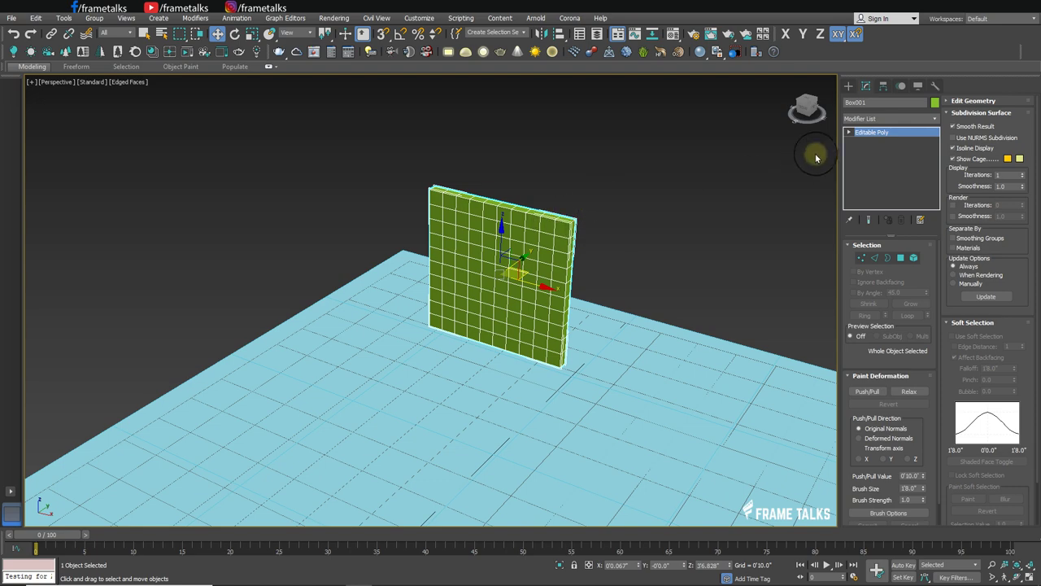
{"action": "left_click", "coordinate": [875, 121]}
{"action": "type", "text": "cl"}
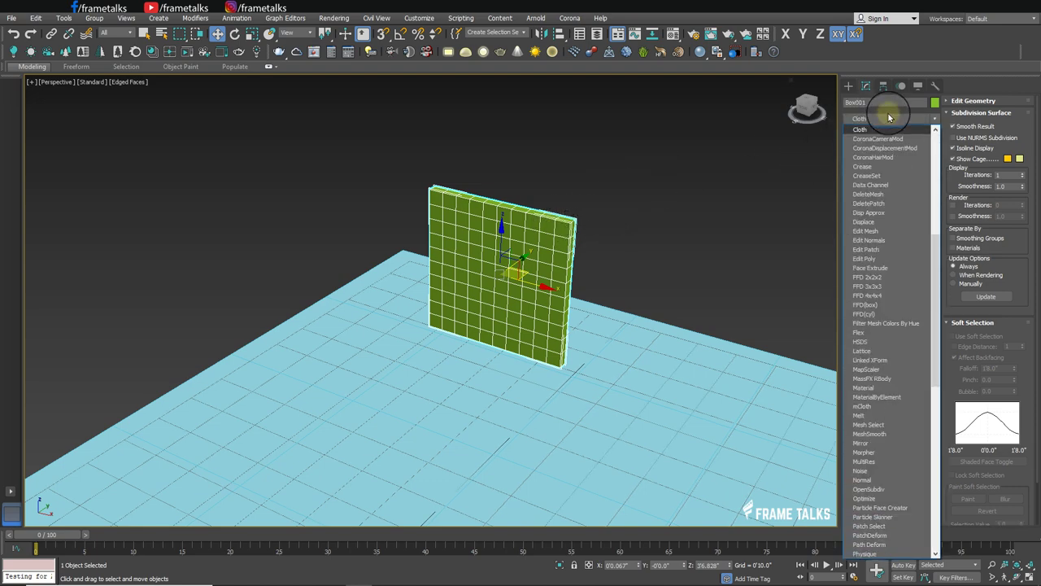
{"action": "key", "text": "Return"}
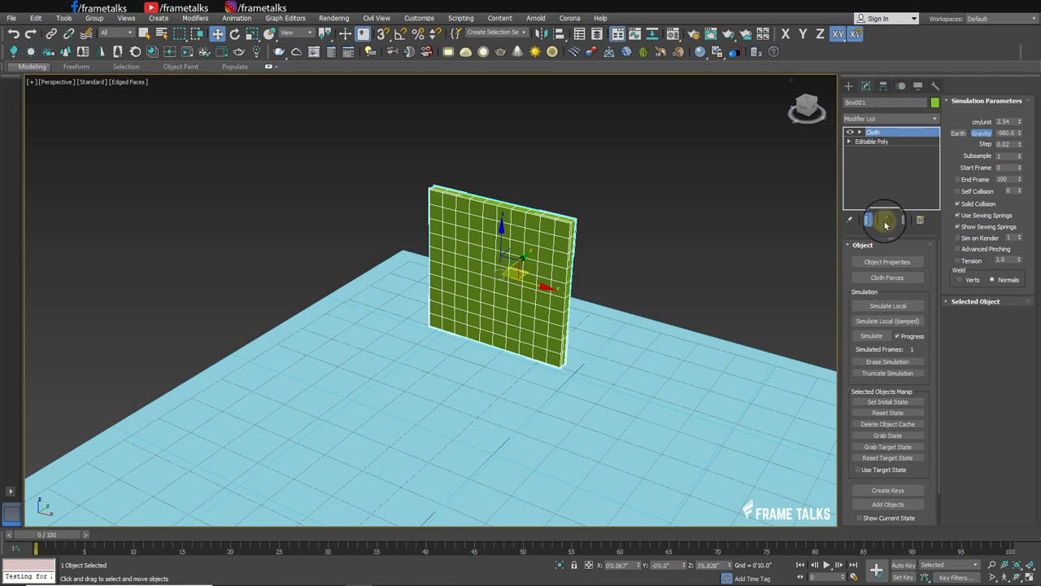
Step: Make Box001 a cloth object with the Silk preset and pressure 5
{"action": "left_click", "coordinate": [887, 261]}
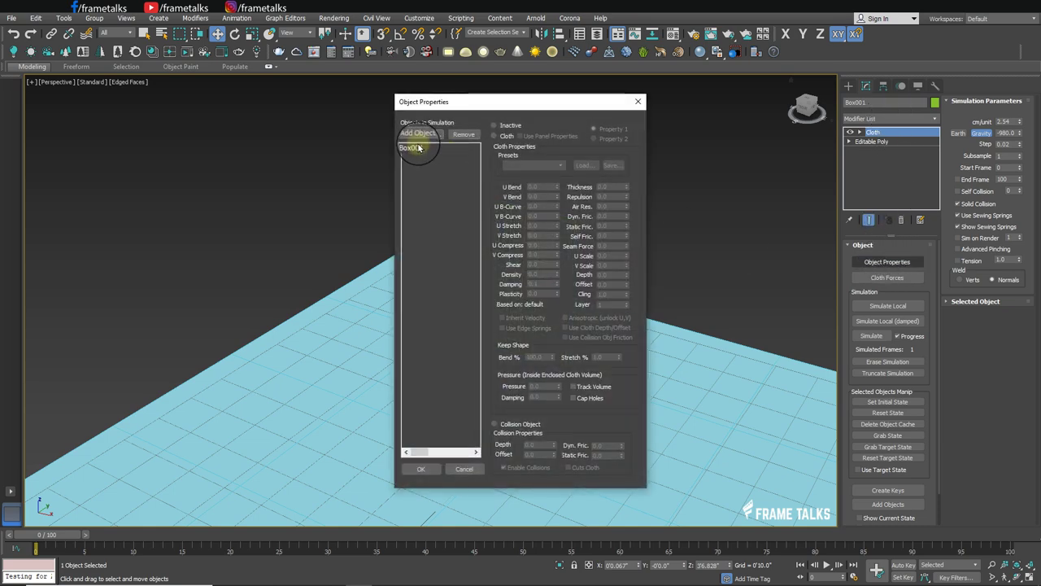
{"action": "left_click", "coordinate": [413, 148]}
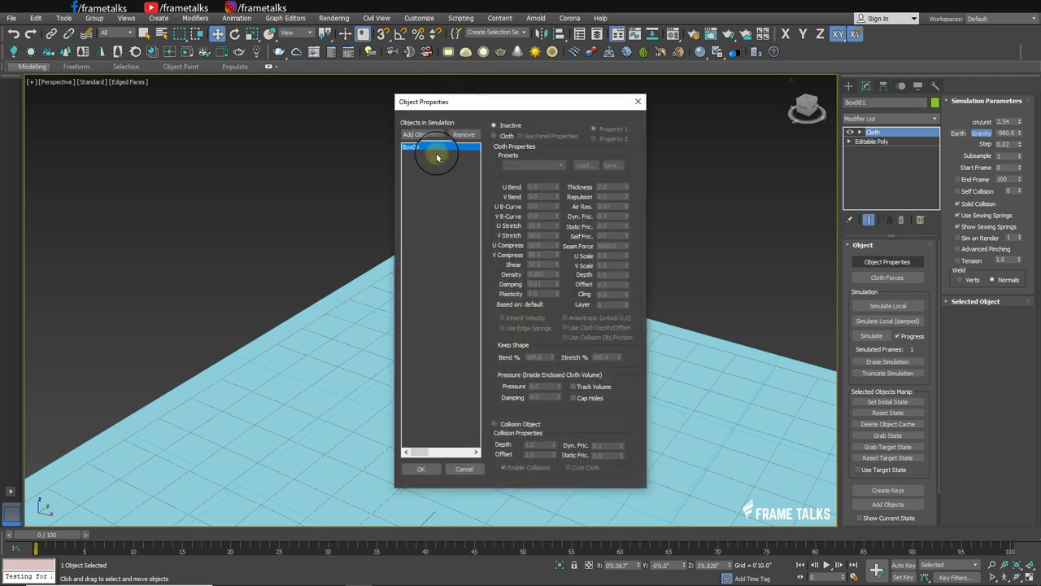
{"action": "left_click", "coordinate": [502, 136]}
{"action": "left_click", "coordinate": [535, 166]}
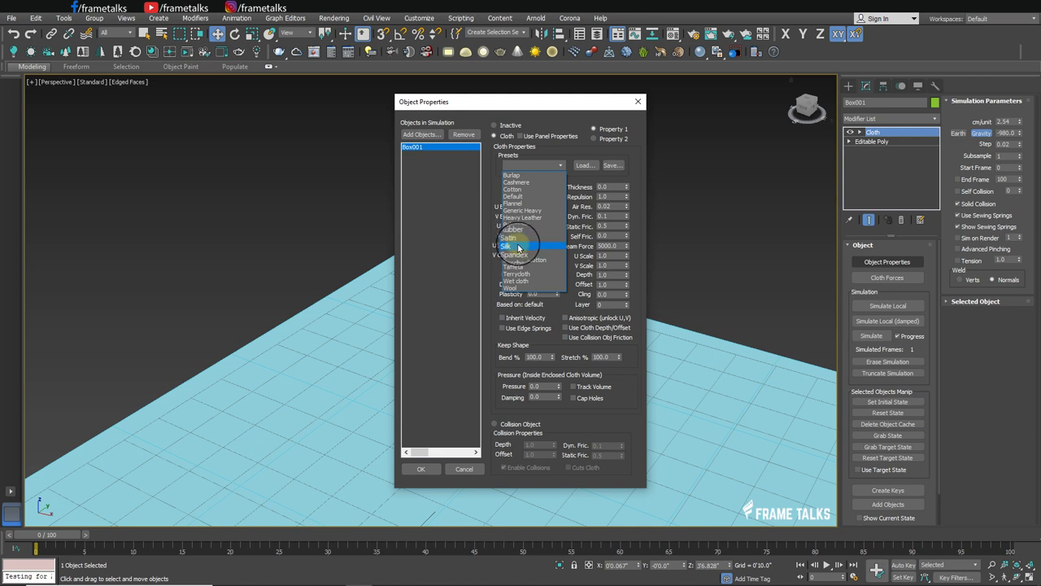
{"action": "left_click", "coordinate": [519, 246]}
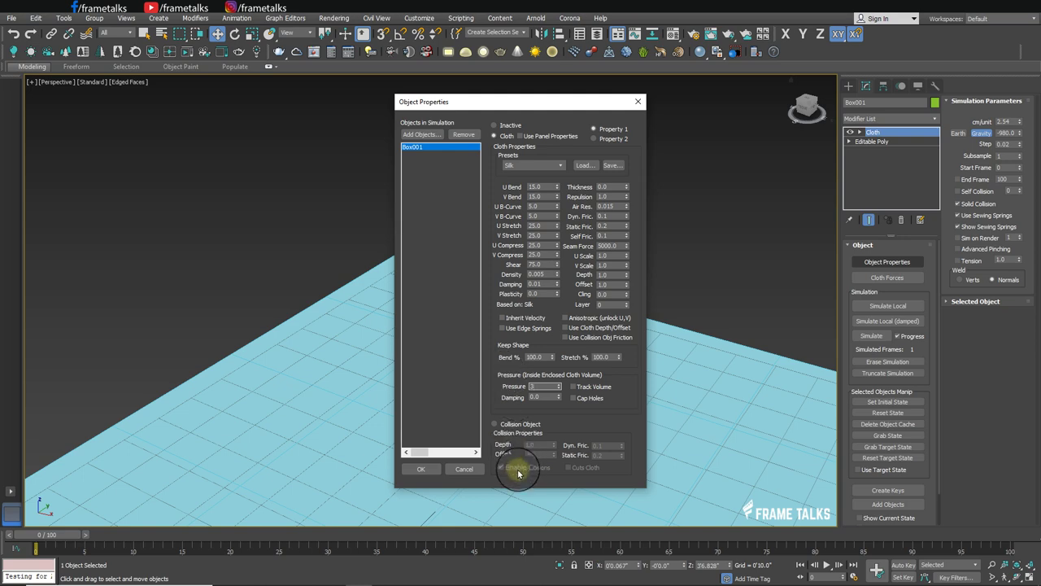
{"action": "left_click", "coordinate": [419, 472]}
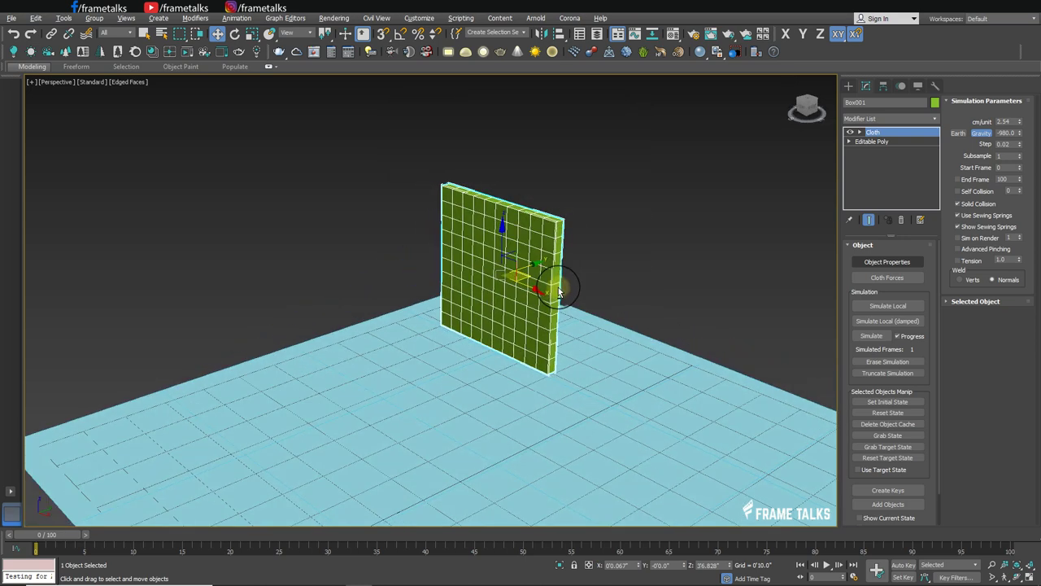
Step: Set cloth Gravity to 0.0 and run Simulate Local to inflate the slab
{"action": "middle_click_drag", "start_coordinate": [569, 309], "coordinate": [577, 335]}
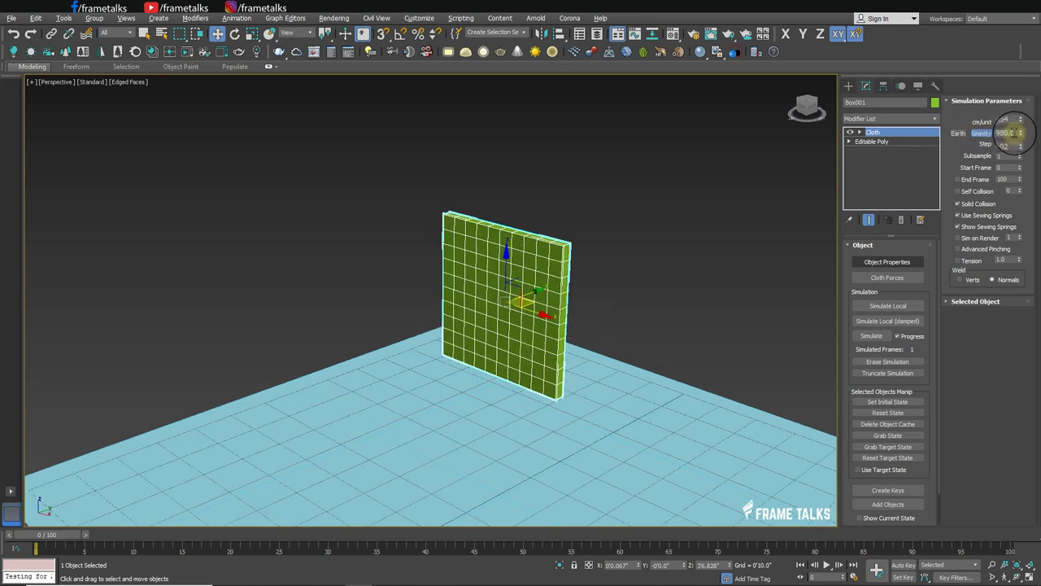
{"action": "left_click", "coordinate": [960, 134]}
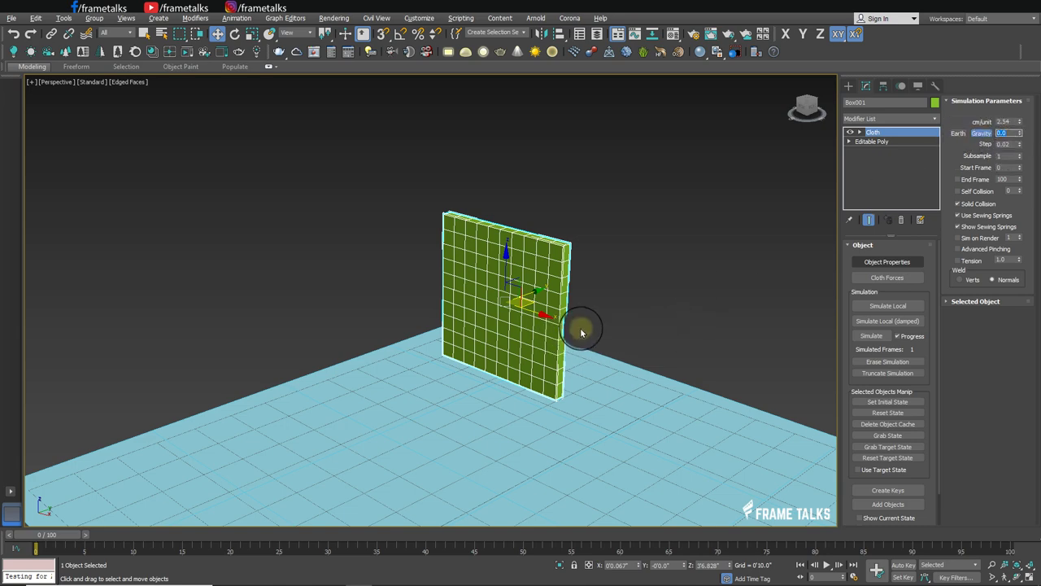
{"action": "scroll", "coordinate": [582, 331], "scroll_direction": "up", "scroll_amount": 2}
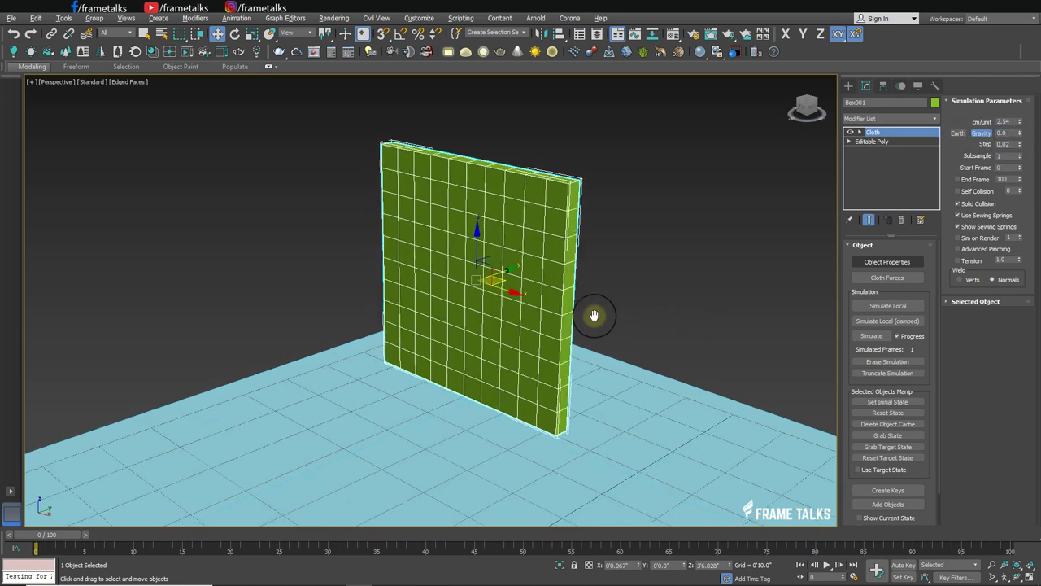
{"action": "left_click", "coordinate": [899, 308]}
{"action": "mouse_move", "coordinate": [575, 274]}
{"action": "middle_mouse_down", "text": "alt"}
{"action": "mouse_move", "coordinate": [458, 290]}
{"action": "mouse_move", "coordinate": [483, 272]}
{"action": "mouse_move", "coordinate": [537, 267]}
{"action": "mouse_move", "coordinate": [581, 284]}
{"action": "middle_mouse_up", "text": "alt"}
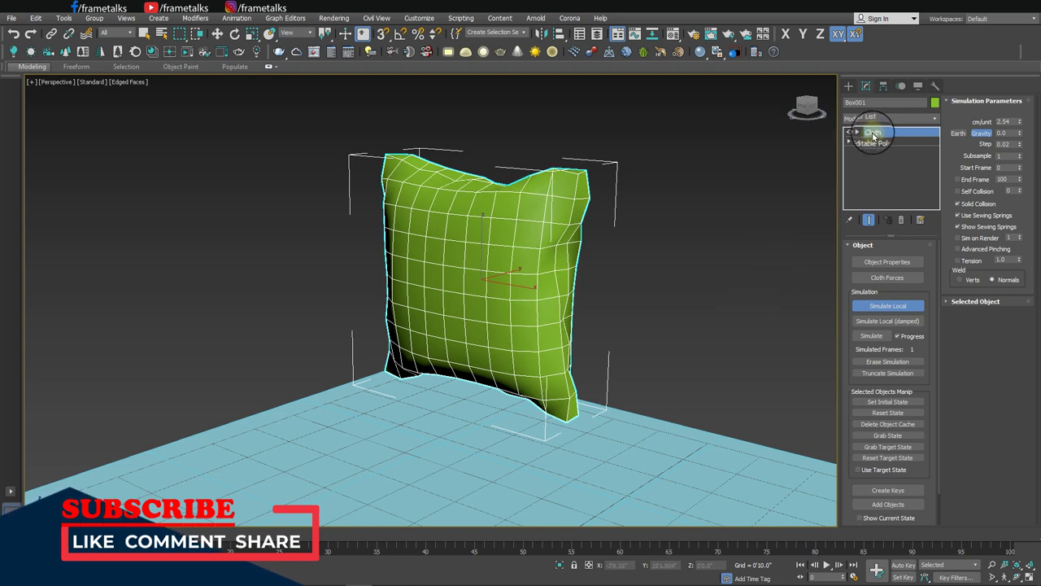
Step: Collapse the inflated pillow to Editable Poly, removing the Cloth modifier
{"action": "left_click", "coordinate": [873, 135]}
{"action": "middle_click_drag", "start_coordinate": [599, 204], "coordinate": [529, 214], "text": "alt"}
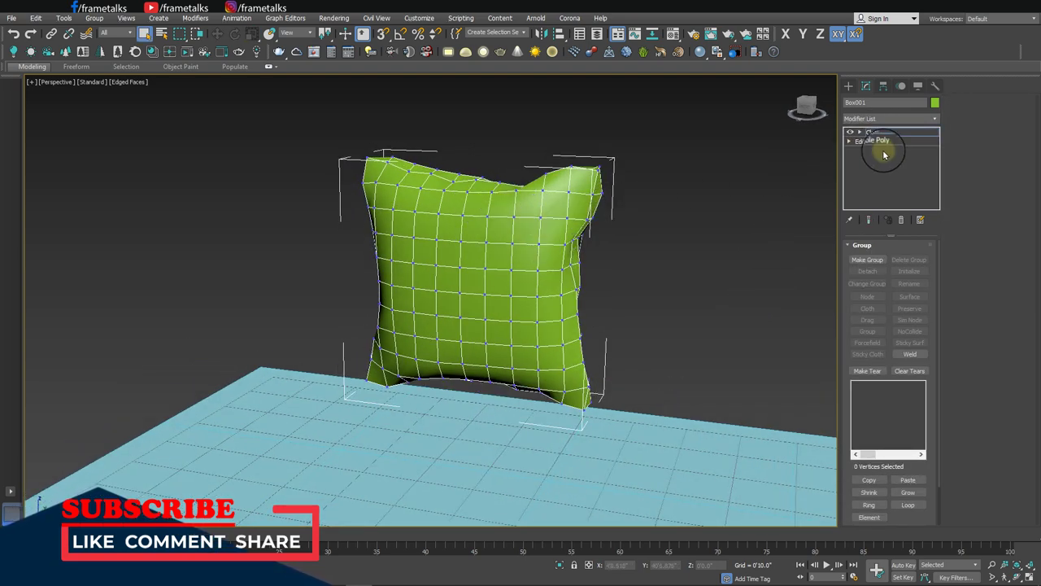
{"action": "left_click", "coordinate": [872, 134]}
{"action": "right_click", "coordinate": [547, 234]}
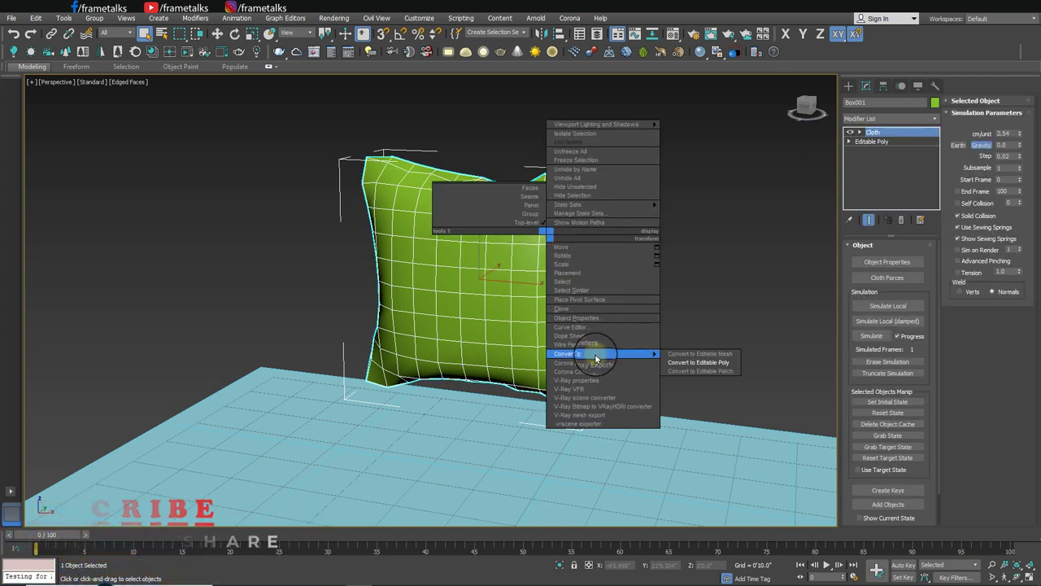
{"action": "left_click", "coordinate": [692, 363]}
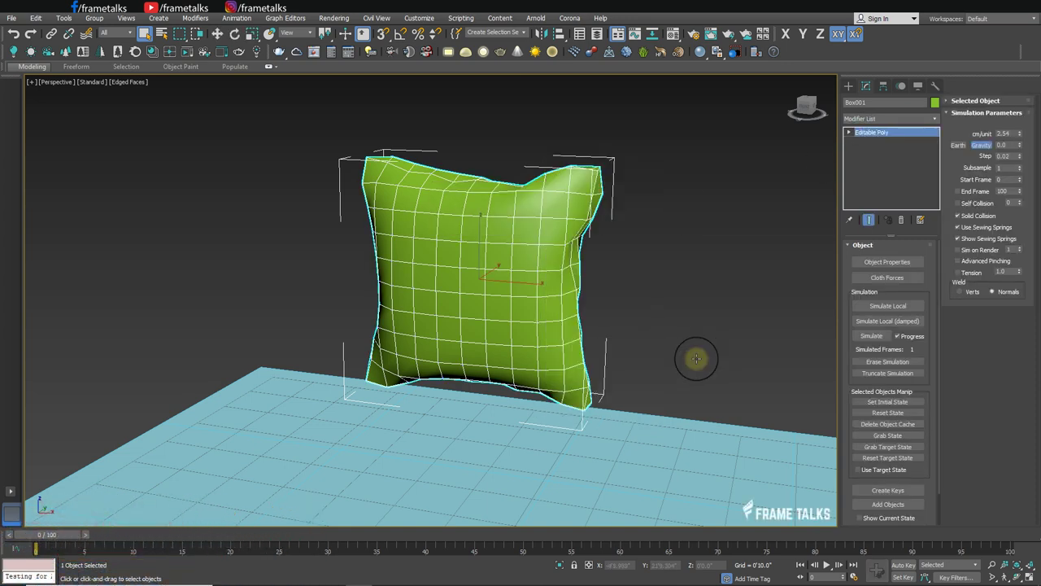
{"action": "left_click", "coordinate": [849, 132]}
Step: Start the Cut tool at Edge level, viewing the pillow's front
{"action": "left_click", "coordinate": [867, 152]}
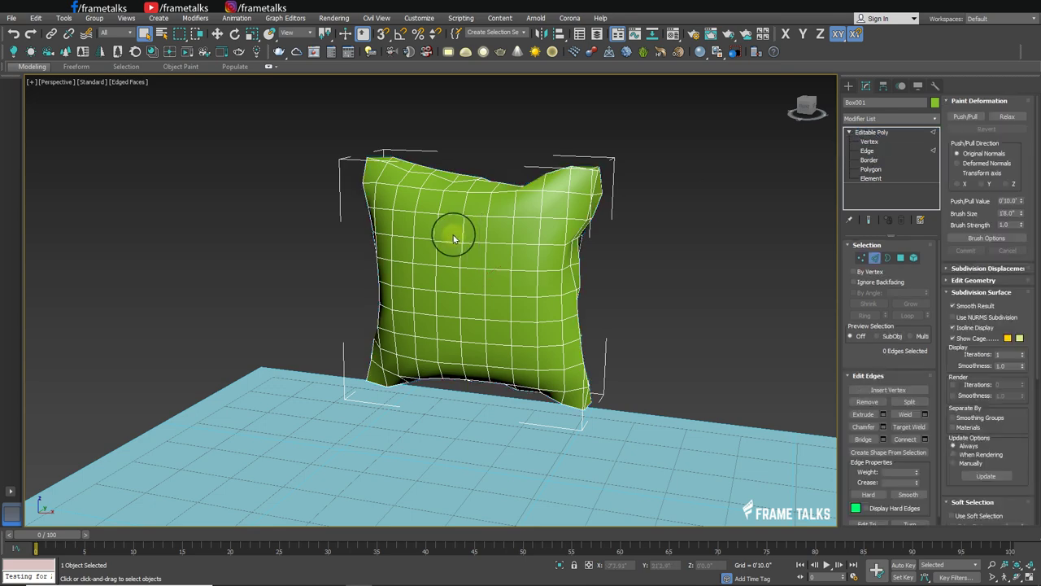
{"action": "right_click", "coordinate": [484, 204]}
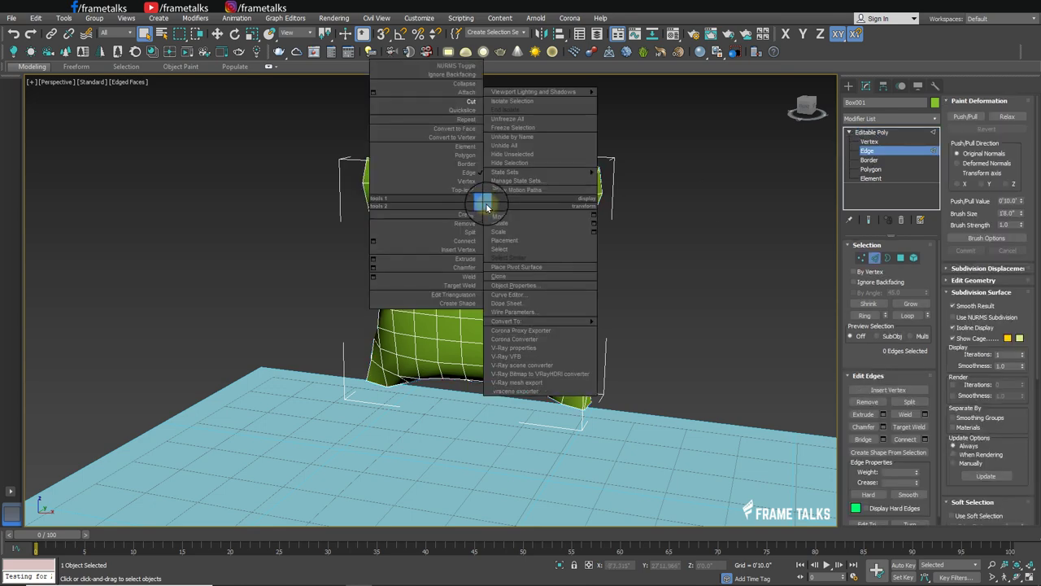
{"action": "left_click", "coordinate": [470, 108]}
{"action": "mouse_move", "coordinate": [472, 112]}
{"action": "middle_mouse_down", "text": "alt"}
{"action": "mouse_move", "coordinate": [551, 309]}
{"action": "mouse_move", "coordinate": [542, 251]}
{"action": "mouse_move", "coordinate": [774, 366]}
{"action": "middle_mouse_up", "text": "alt"}
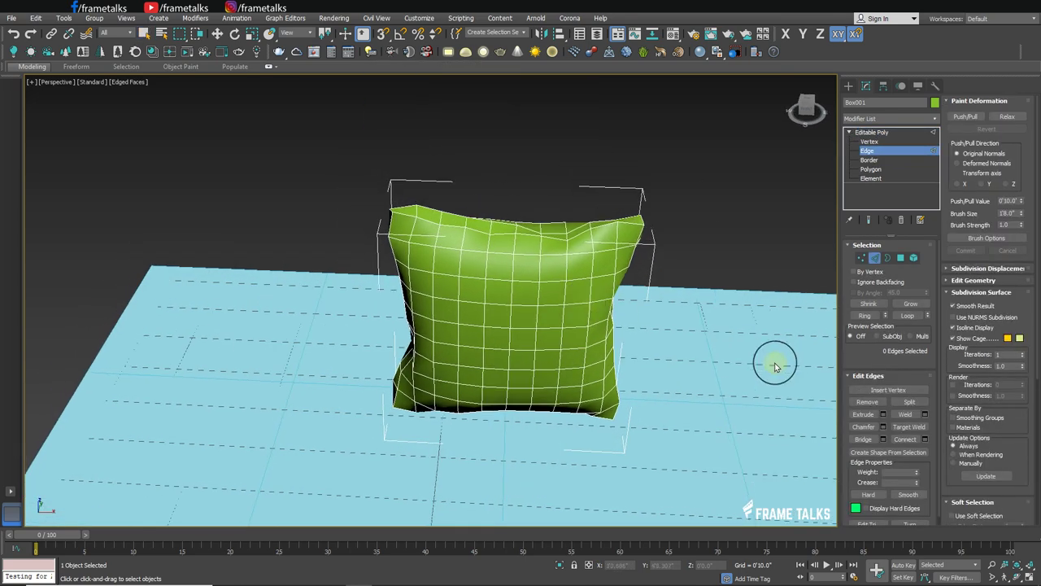
{"action": "mouse_move", "coordinate": [624, 332]}
{"action": "middle_mouse_down", "text": "alt"}
{"action": "mouse_move", "coordinate": [529, 256]}
{"action": "mouse_move", "coordinate": [532, 279]}
{"action": "mouse_move", "coordinate": [495, 236]}
{"action": "mouse_move", "coordinate": [518, 235]}
{"action": "mouse_move", "coordinate": [516, 200]}
{"action": "mouse_move", "coordinate": [495, 239]}
{"action": "mouse_move", "coordinate": [447, 214]}
{"action": "middle_mouse_up", "text": "alt"}
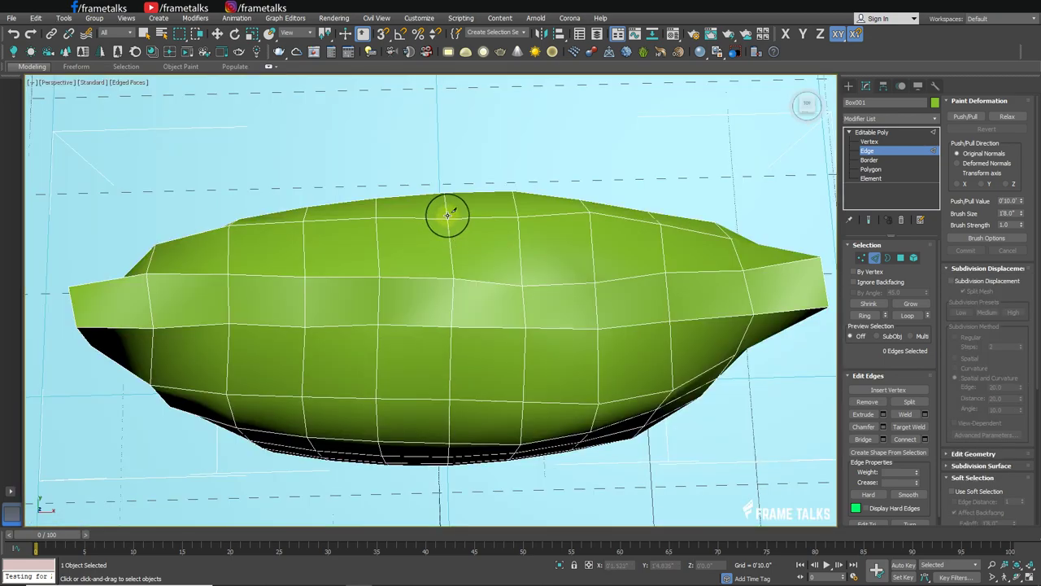
{"action": "middle_click_drag", "start_coordinate": [421, 274], "coordinate": [413, 292], "text": "alt"}
Step: Cut a V-shaped line of edges across the pillow's front up to the top edge
{"action": "left_click", "coordinate": [413, 293]}
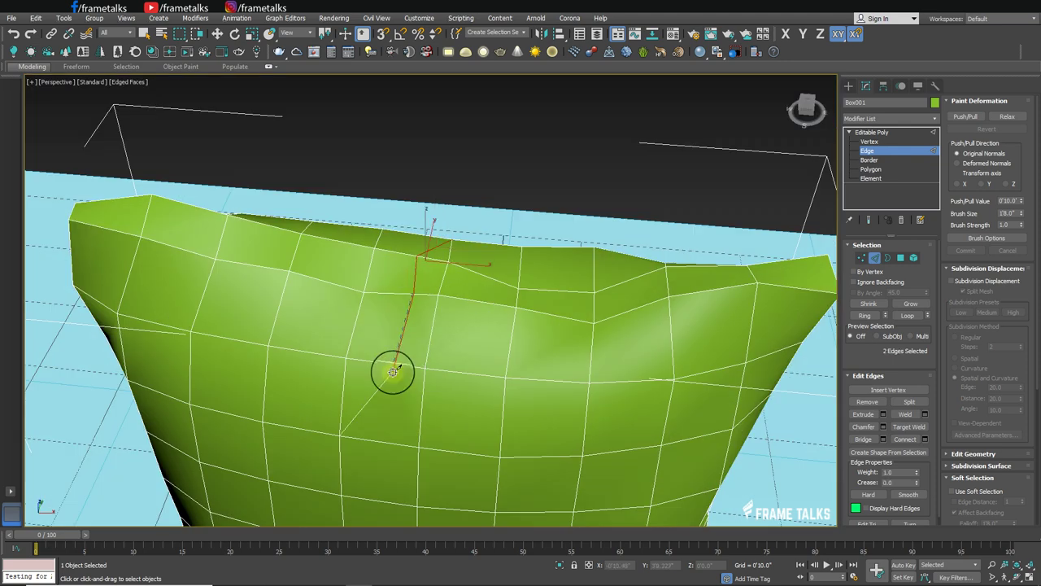
{"action": "middle_click_drag", "start_coordinate": [399, 403], "coordinate": [441, 414], "text": "alt"}
{"action": "left_click", "coordinate": [431, 374], "text": "ctrl"}
{"action": "left_click", "coordinate": [486, 340], "text": "ctrl"}
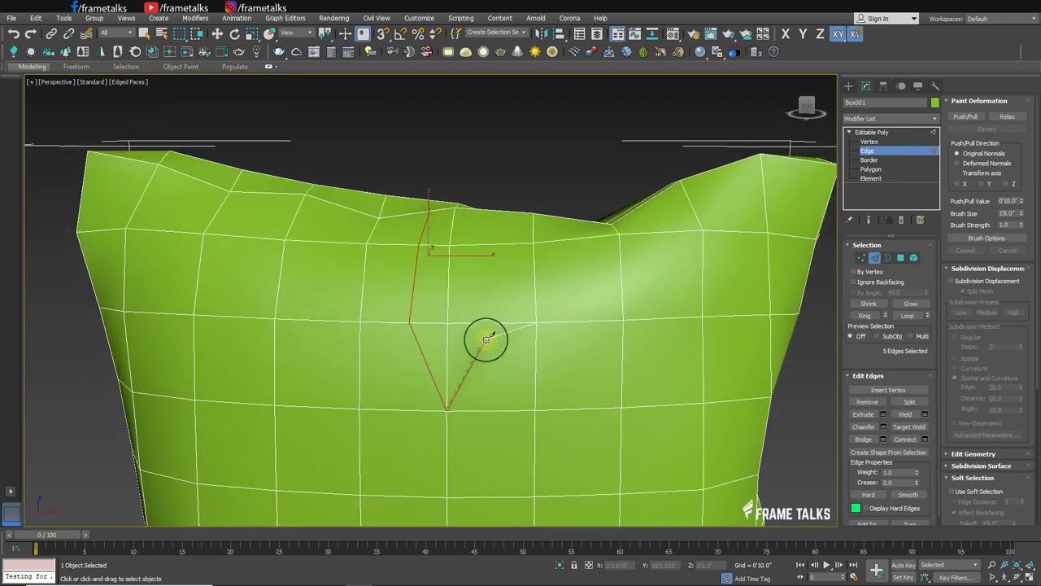
{"action": "middle_click_drag", "start_coordinate": [484, 239], "coordinate": [507, 274], "text": "alt"}
{"action": "left_click", "coordinate": [498, 213], "text": "ctrl"}
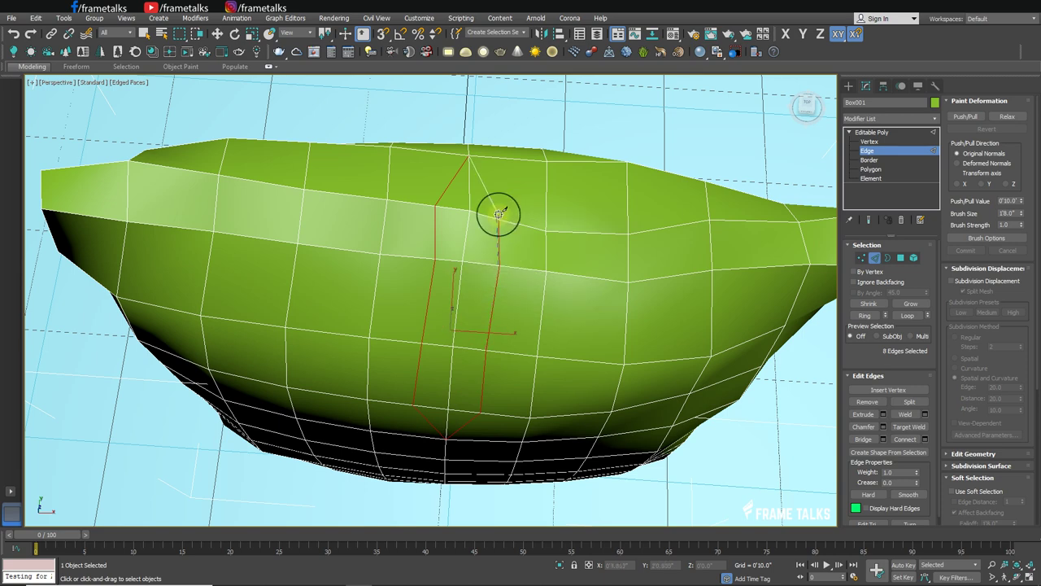
Step: Switch to Vertex level, framing the pillow from the front
{"action": "scroll", "coordinate": [481, 168], "scroll_direction": "up", "scroll_amount": 3}
{"action": "scroll", "coordinate": [475, 146], "scroll_direction": "up", "scroll_amount": 3}
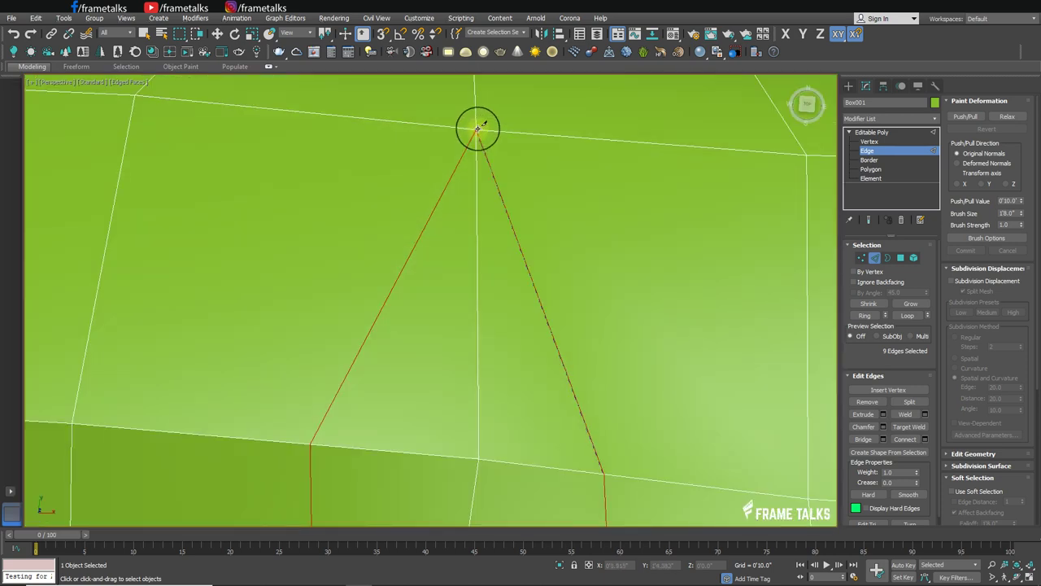
{"action": "scroll", "coordinate": [475, 129], "scroll_direction": "down", "scroll_amount": 5}
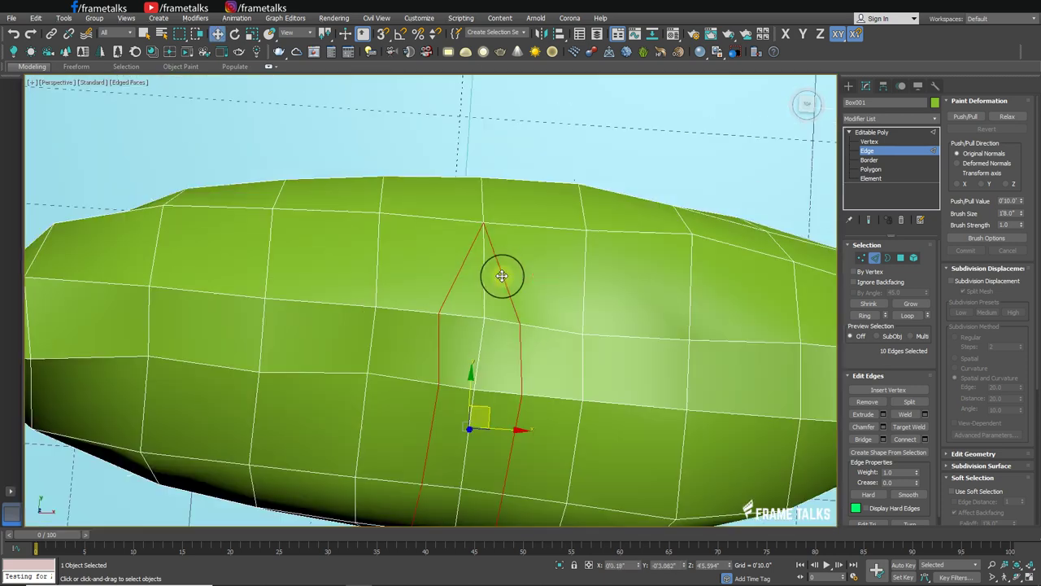
{"action": "middle_click_drag", "start_coordinate": [502, 274], "coordinate": [515, 321], "text": "alt"}
{"action": "scroll", "coordinate": [623, 244], "scroll_direction": "up", "scroll_amount": 2}
{"action": "key", "text": "1"}
{"action": "middle_click_drag", "start_coordinate": [623, 244], "coordinate": [554, 255], "text": "alt"}
Step: In Front view, pull the lower V vertex down and shift neighbouring vertices inward
{"action": "key", "text": "f"}
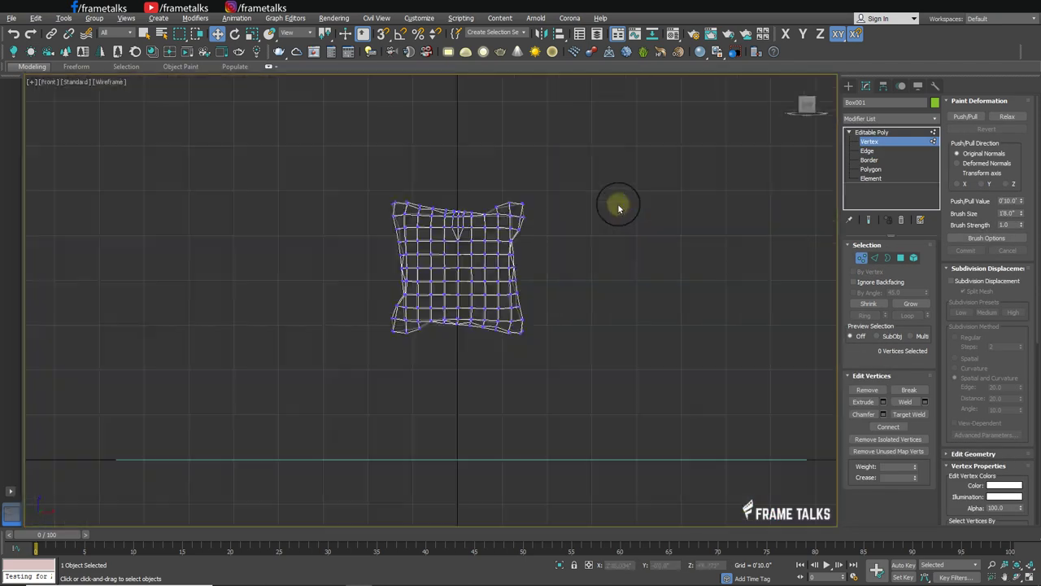
{"action": "scroll", "coordinate": [493, 284], "scroll_direction": "up", "scroll_amount": 5}
{"action": "left_click_drag", "start_coordinate": [464, 360], "coordinate": [470, 386]}
{"action": "left_click", "coordinate": [423, 257]}
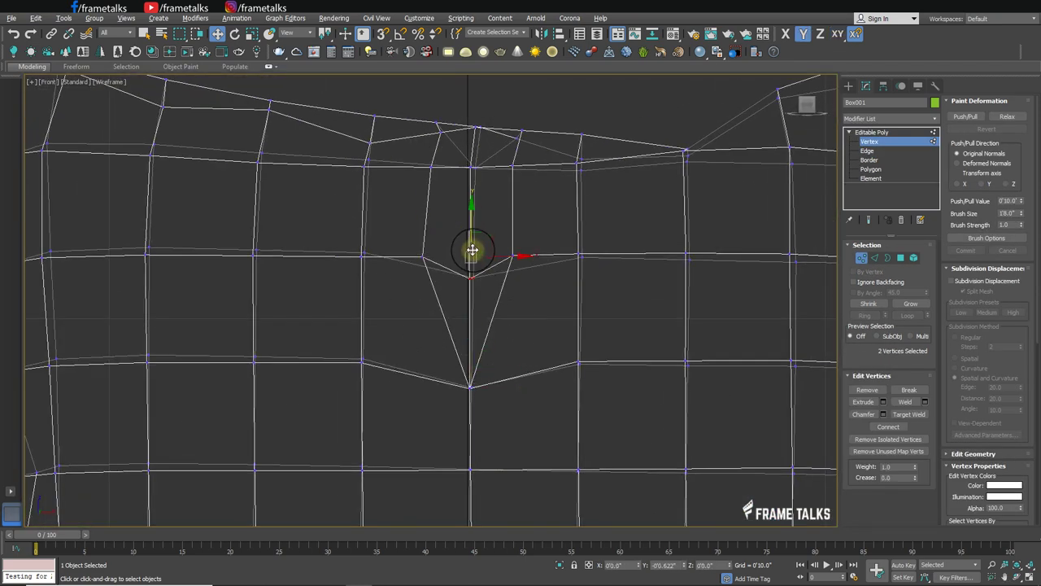
{"action": "left_click_drag", "start_coordinate": [471, 257], "coordinate": [423, 260]}
{"action": "scroll", "coordinate": [476, 277], "scroll_direction": "up", "scroll_amount": 4}
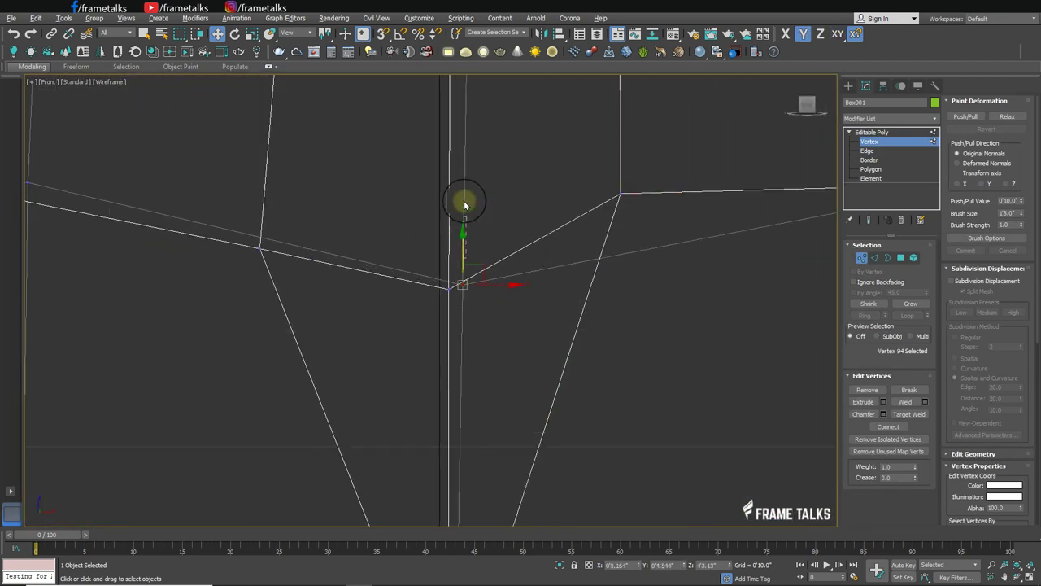
{"action": "scroll", "coordinate": [541, 248], "scroll_direction": "down", "scroll_amount": 3}
{"action": "scroll", "coordinate": [515, 455], "scroll_direction": "up", "scroll_amount": 4}
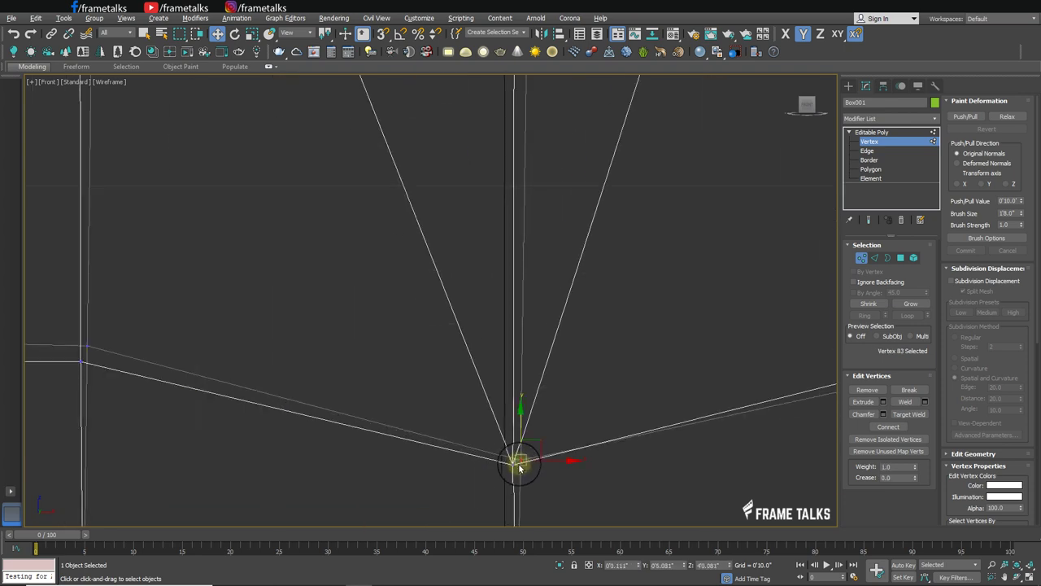
{"action": "scroll", "coordinate": [523, 326], "scroll_direction": "down", "scroll_amount": 7}
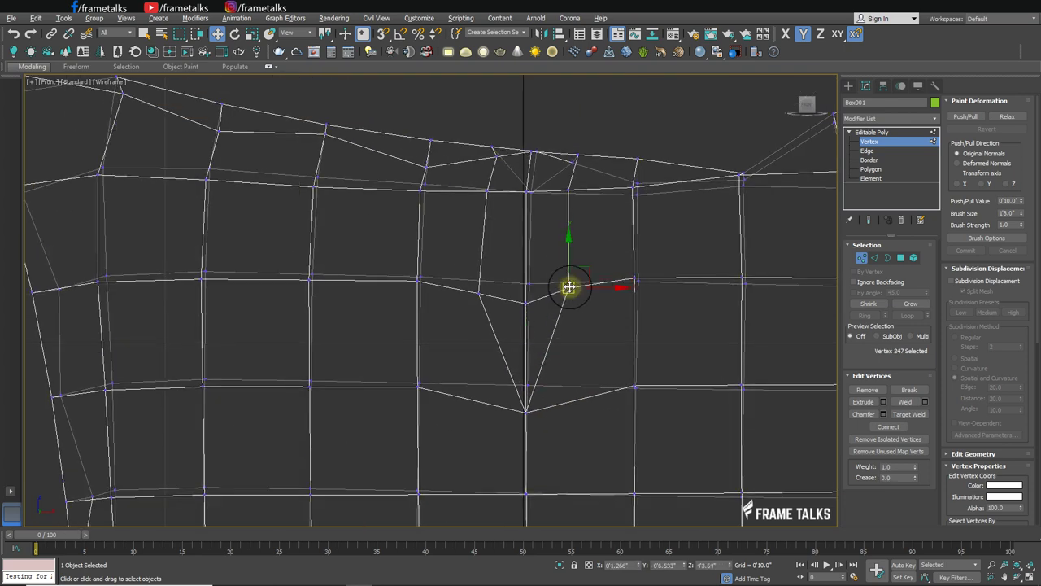
{"action": "left_click_drag", "start_coordinate": [564, 286], "coordinate": [521, 308]}
Step: Move the top-edge vertices toward the crease and raise the right-hand top vertex
{"action": "left_click", "coordinate": [532, 162]}
{"action": "scroll", "coordinate": [520, 244], "scroll_direction": "up", "scroll_amount": 2}
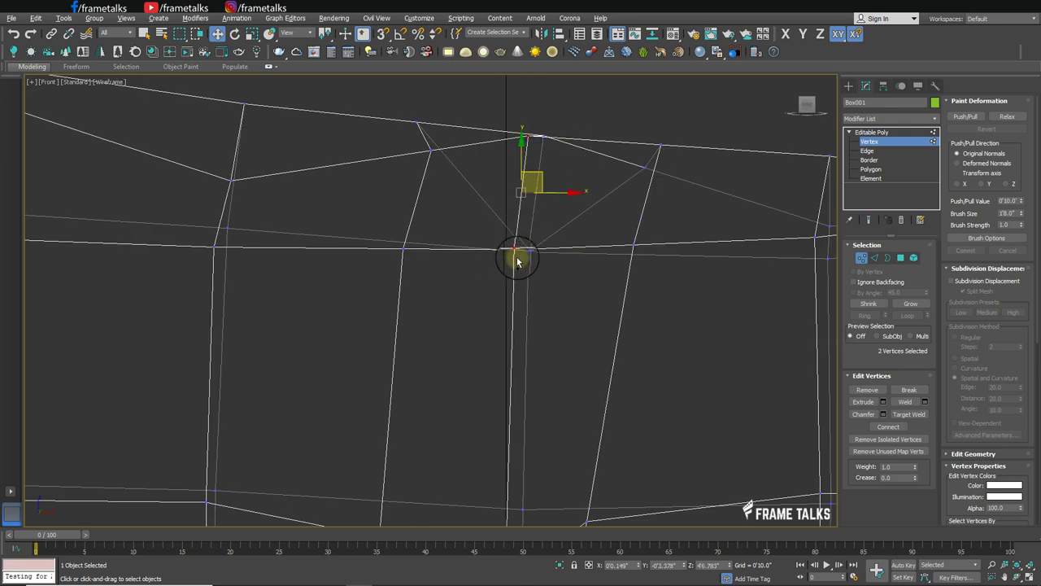
{"action": "left_click", "coordinate": [544, 175]}
{"action": "left_click_drag", "start_coordinate": [574, 177], "coordinate": [563, 176]}
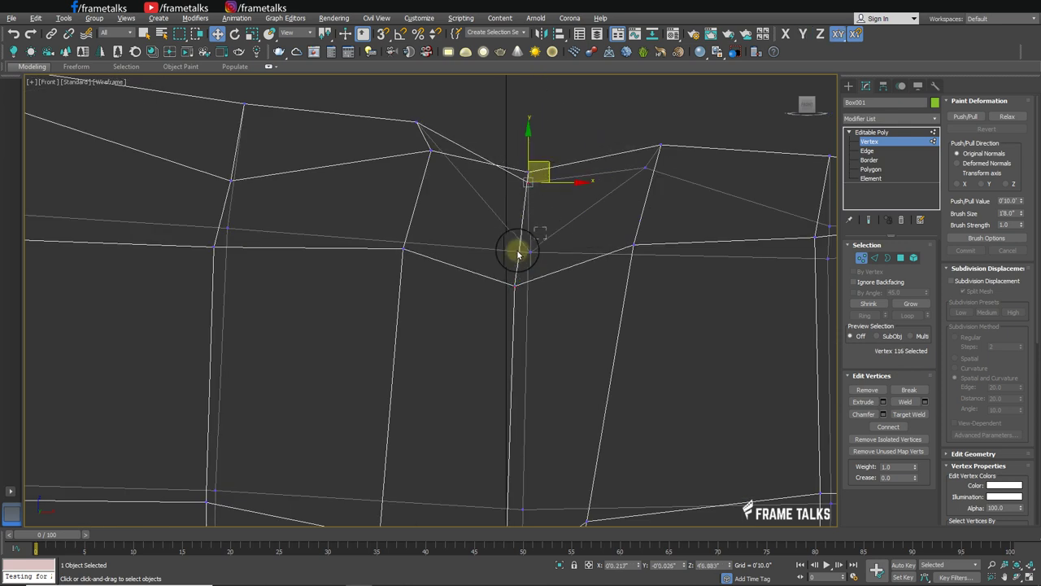
{"action": "left_click_drag", "start_coordinate": [528, 252], "coordinate": [529, 304]}
{"action": "left_click", "coordinate": [431, 149]}
{"action": "left_click_drag", "start_coordinate": [453, 148], "coordinate": [440, 157]}
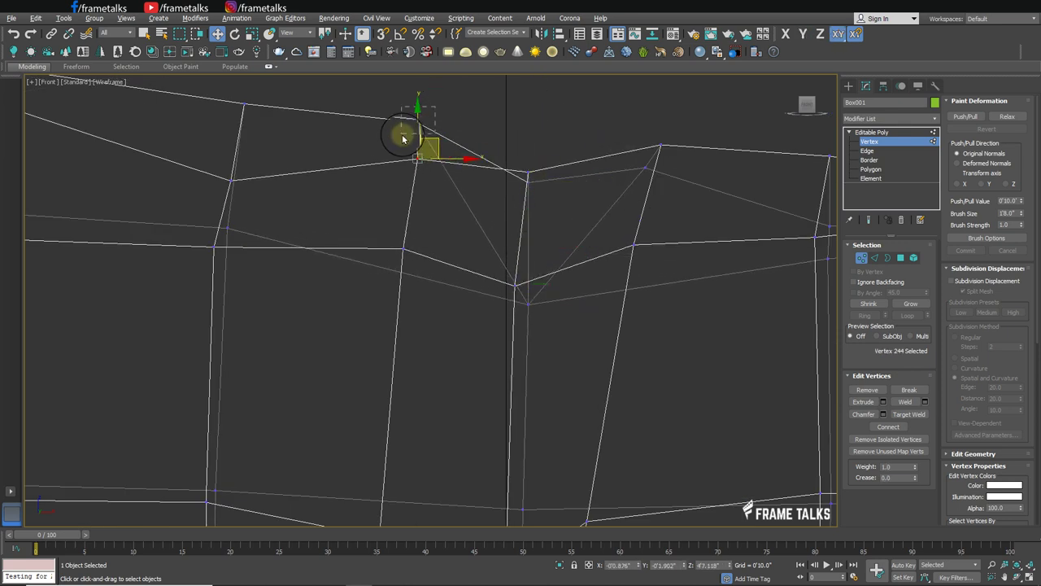
{"action": "left_click", "coordinate": [660, 145]}
{"action": "left_click_drag", "start_coordinate": [678, 122], "coordinate": [676, 112]}
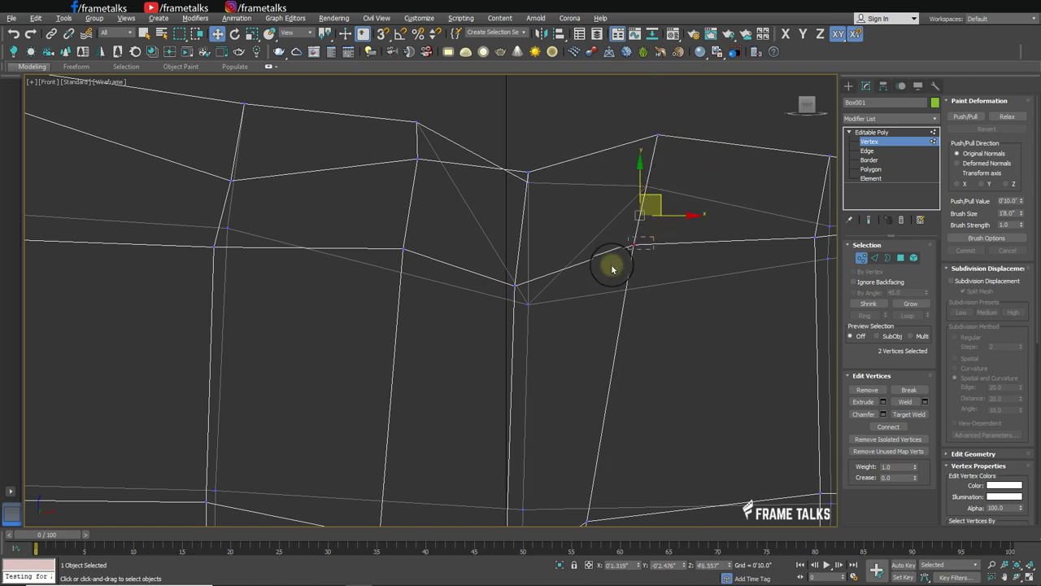
{"action": "left_click_drag", "start_coordinate": [611, 263], "coordinate": [671, 175]}
{"action": "left_click_drag", "start_coordinate": [674, 217], "coordinate": [663, 216]}
Step: Refine the V crease by moving the centre vertices
{"action": "left_click", "coordinate": [403, 249]}
{"action": "scroll", "coordinate": [447, 249], "scroll_direction": "down", "scroll_amount": 2}
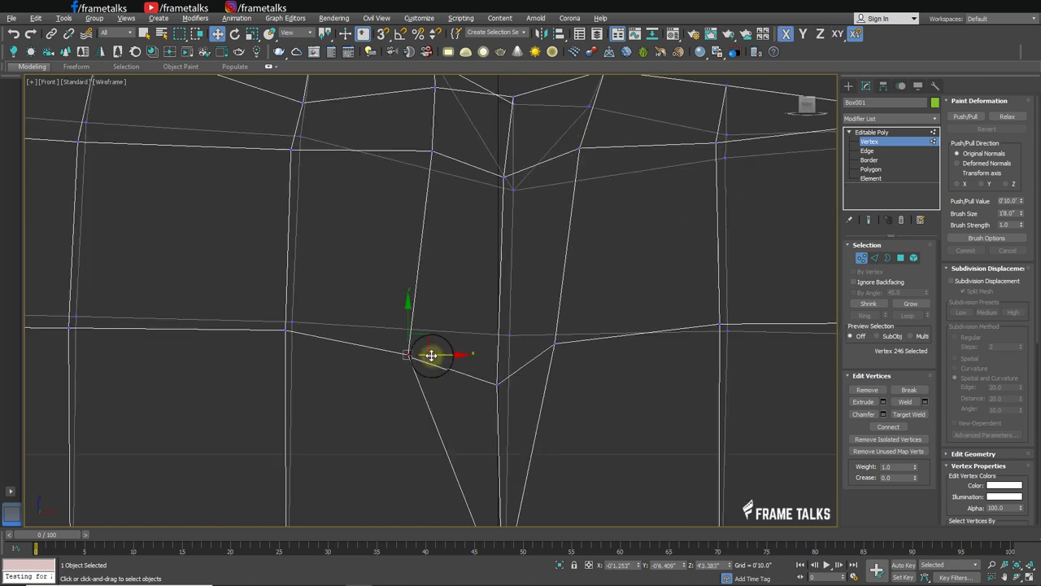
{"action": "left_click", "coordinate": [567, 363]}
{"action": "scroll", "coordinate": [605, 325], "scroll_direction": "down", "scroll_amount": 2}
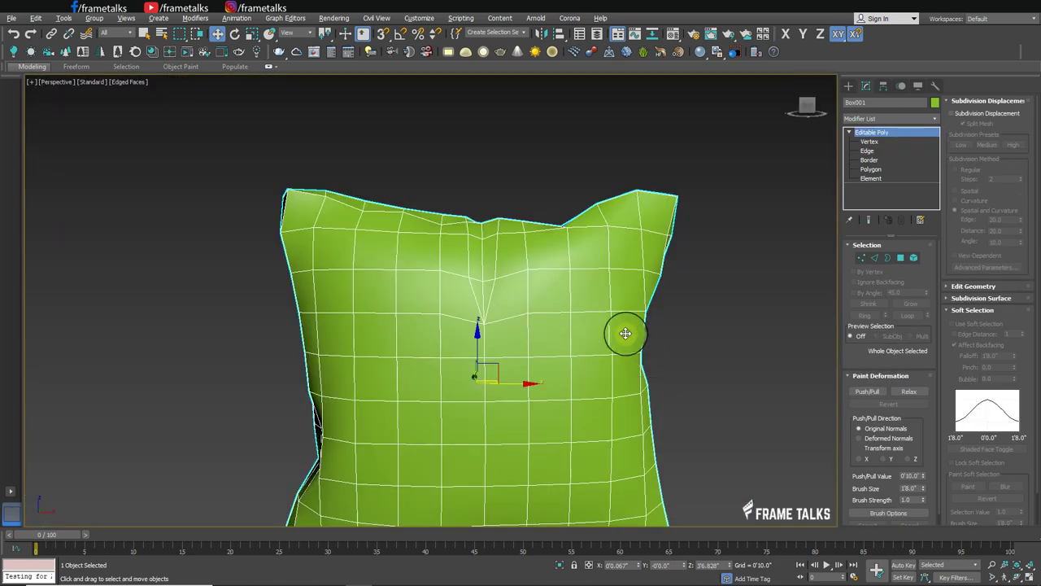
{"action": "scroll", "coordinate": [565, 271], "scroll_direction": "up", "scroll_amount": 2}
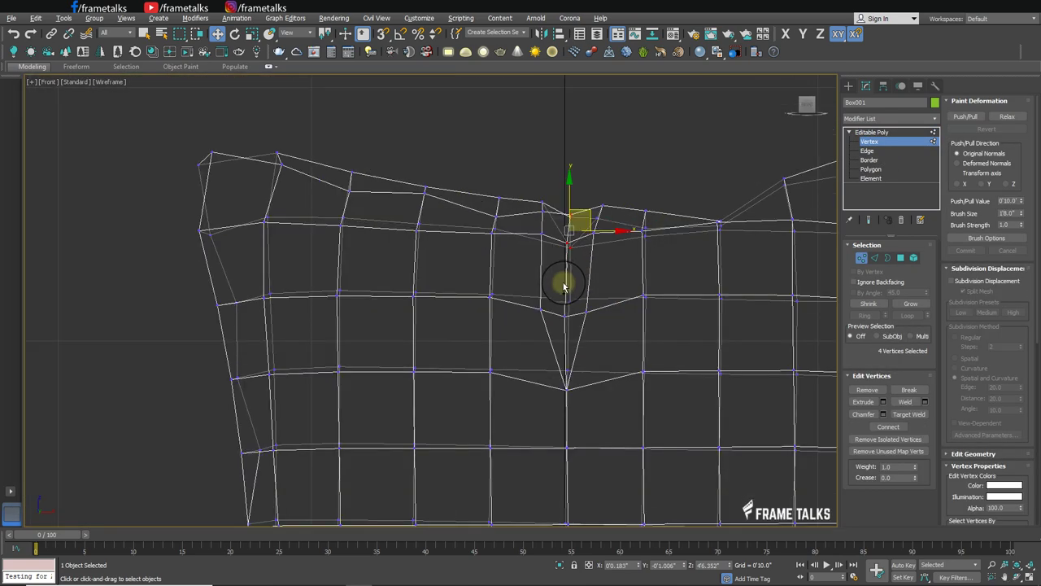
{"action": "mouse_move", "coordinate": [570, 244]}
{"action": "left_mouse_down"}
{"action": "mouse_move", "coordinate": [569, 258]}
{"action": "mouse_move", "coordinate": [616, 234]}
{"action": "left_mouse_up"}
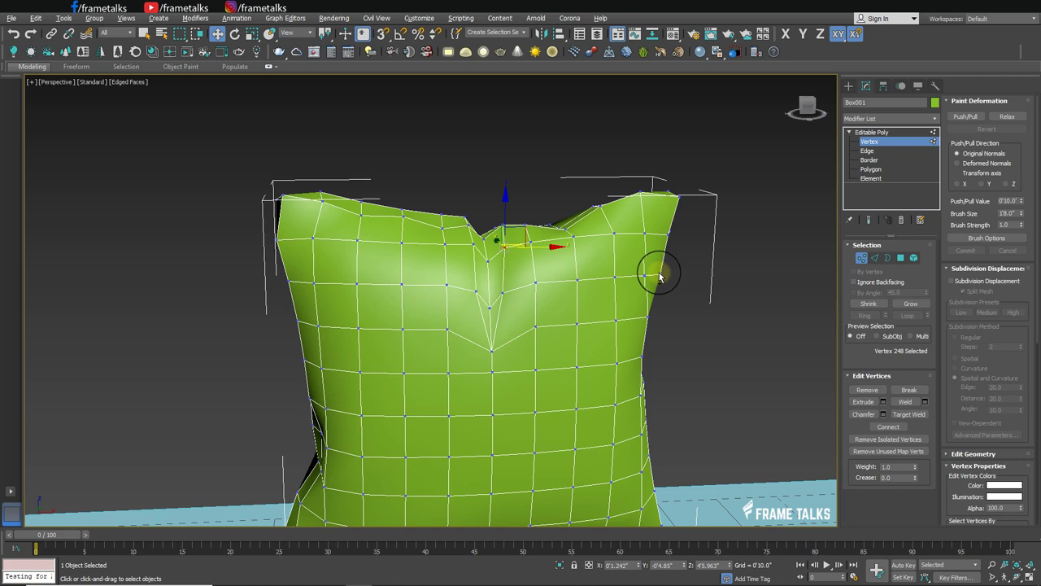
{"action": "middle_click_drag", "start_coordinate": [659, 277], "coordinate": [645, 269], "text": "alt"}
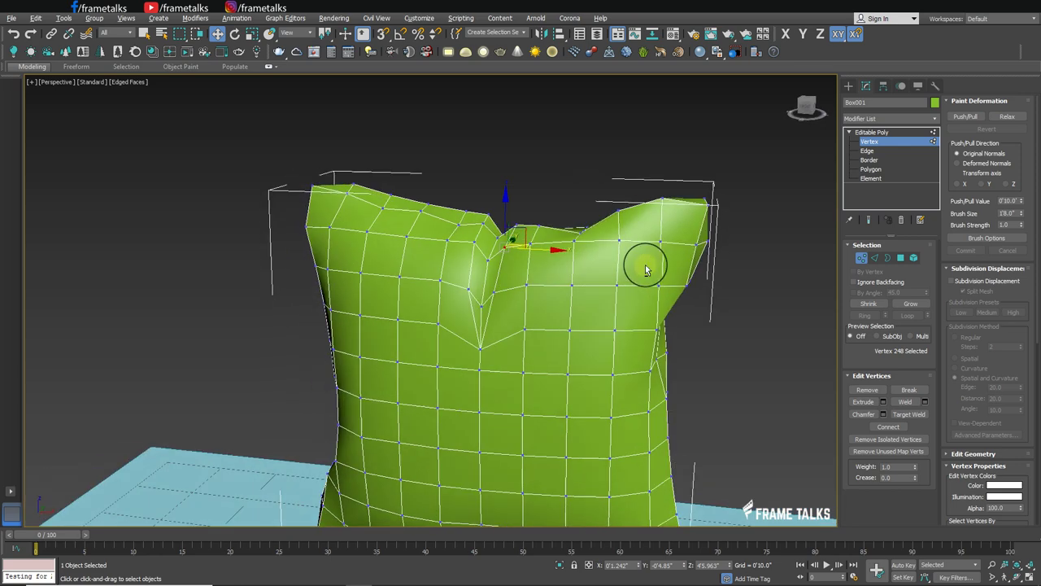
Step: Add a TurboSmooth modifier to the pillow
{"action": "left_click", "coordinate": [866, 133]}
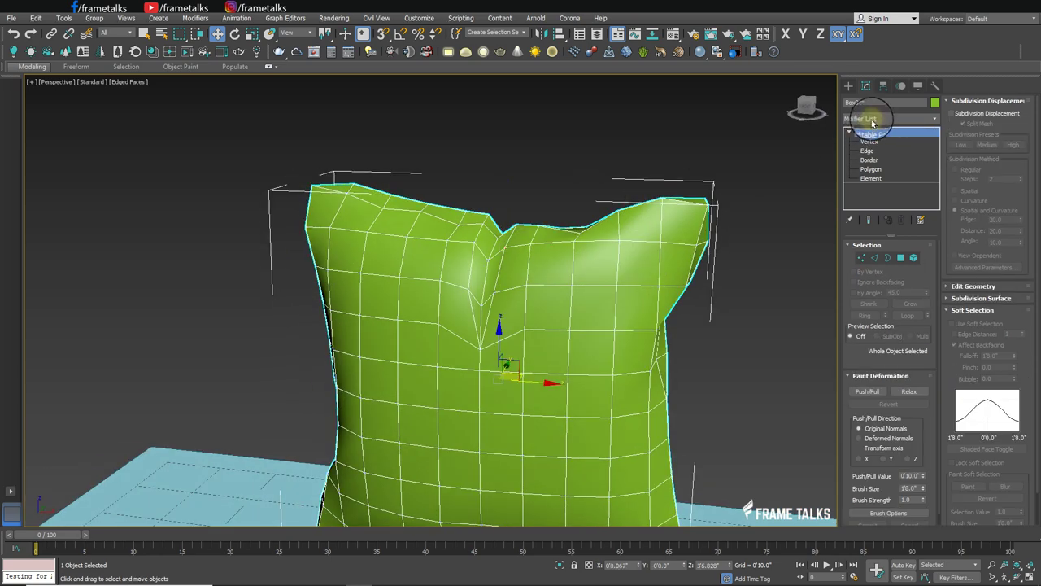
{"action": "left_click", "coordinate": [872, 118]}
{"action": "type", "text": "t"}
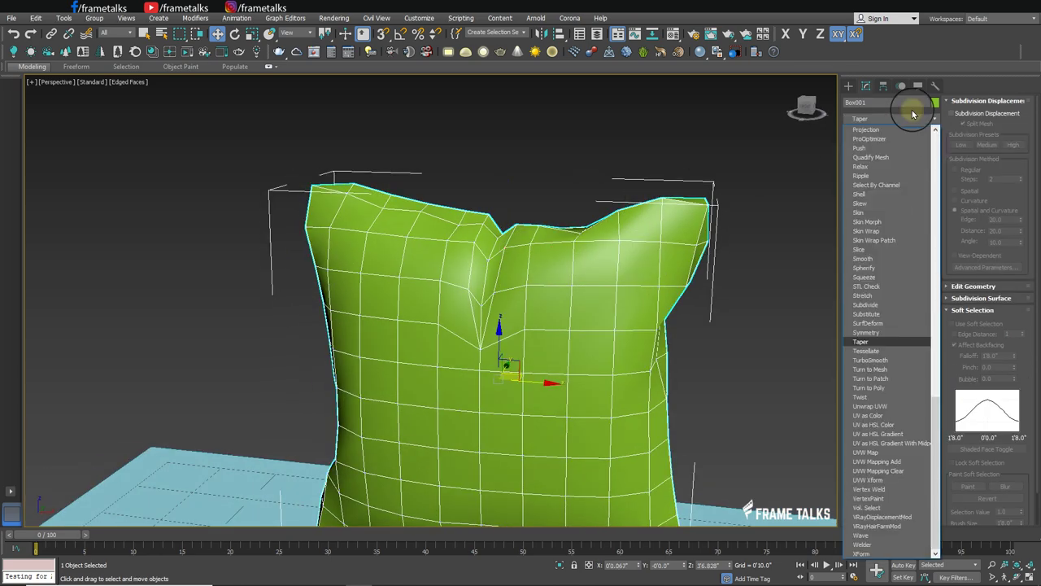
{"action": "type", "text": "o"}
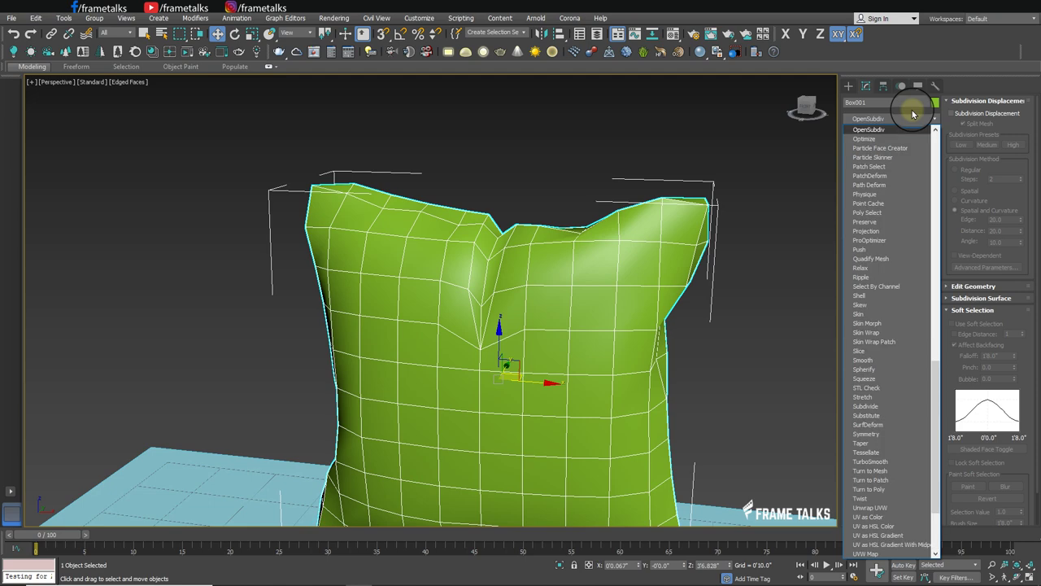
{"action": "type", "text": "tu"}
{"action": "key", "text": "Return"}
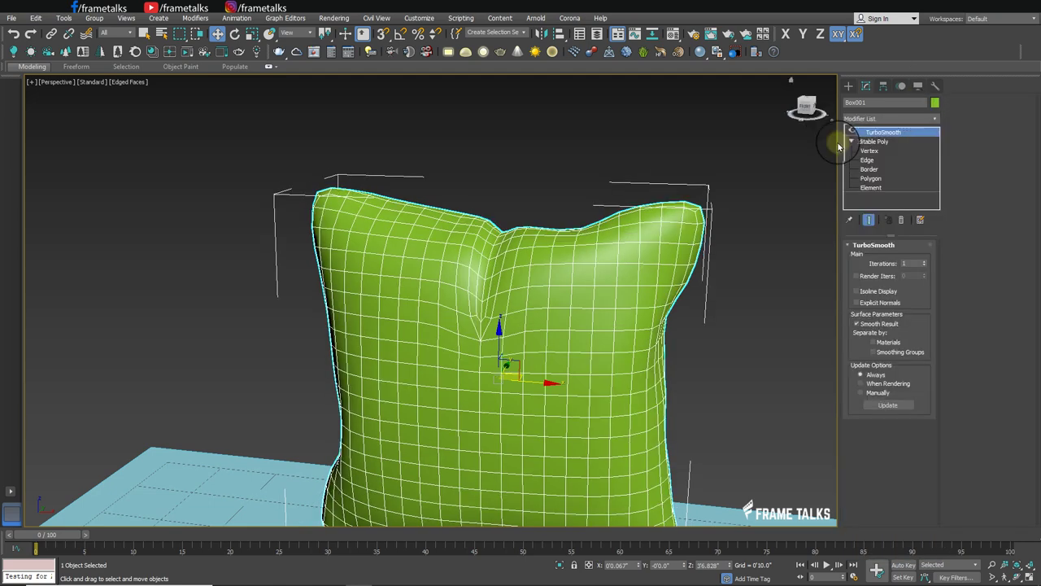
{"action": "left_click", "coordinate": [658, 196]}
{"action": "middle_click_drag", "start_coordinate": [586, 228], "coordinate": [602, 220], "text": "alt"}
Step: In the maximized Front view, raise the crease edges slightly at Editable Poly Edge level
{"action": "left_click", "coordinate": [554, 227]}
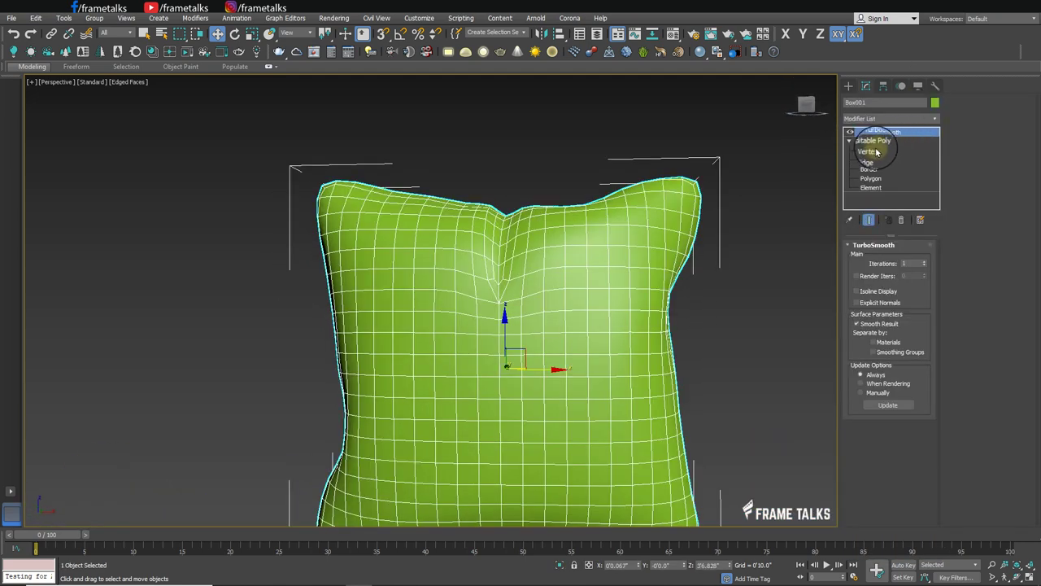
{"action": "left_click", "coordinate": [867, 160]}
{"action": "key", "text": "alt+w"}
{"action": "right_click", "coordinate": [602, 175]}
{"action": "key", "text": "alt+w"}
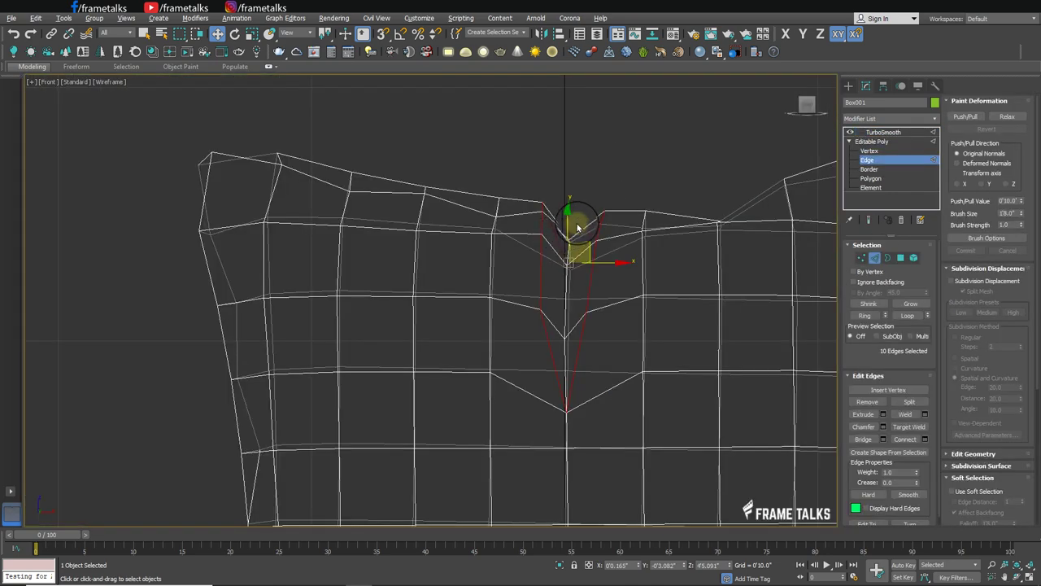
{"action": "left_click_drag", "start_coordinate": [573, 228], "coordinate": [565, 221]}
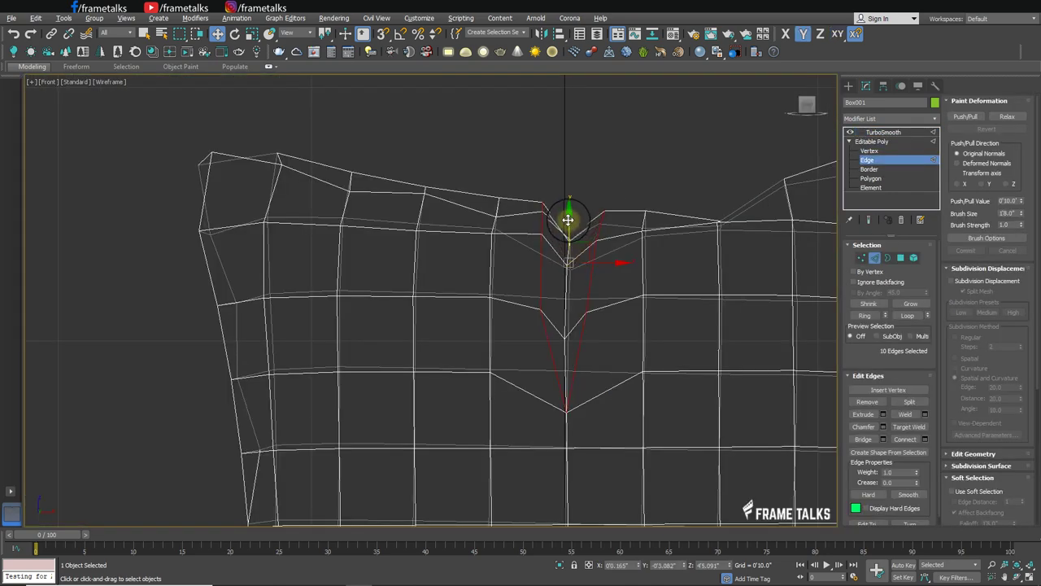
Step: Pull the vertex below the notch down to deepen the V crease
{"action": "left_click", "coordinate": [870, 150]}
{"action": "left_click", "coordinate": [595, 233]}
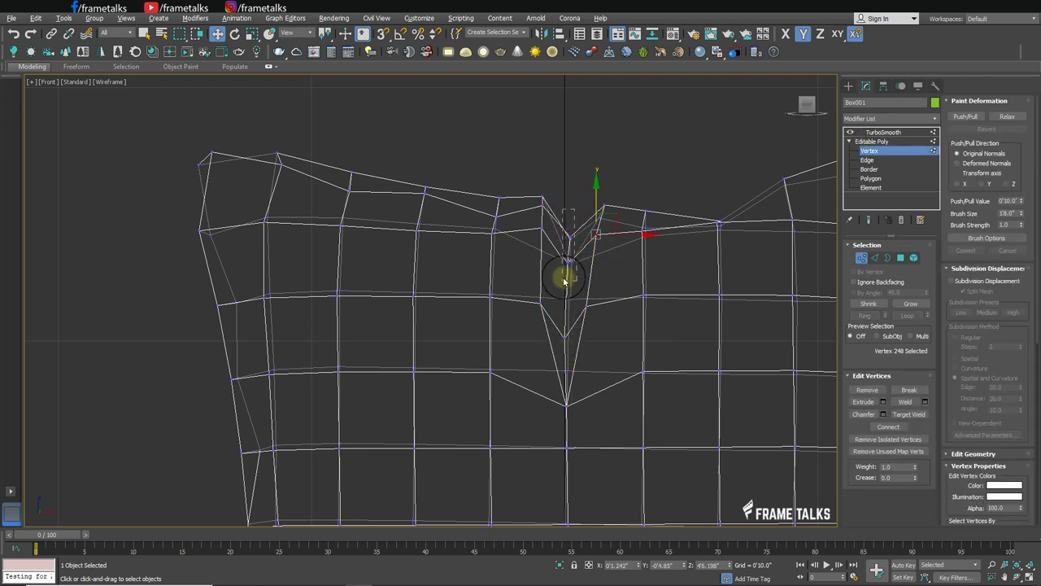
{"action": "left_click_drag", "start_coordinate": [565, 274], "coordinate": [573, 230]}
{"action": "left_click", "coordinate": [571, 228]}
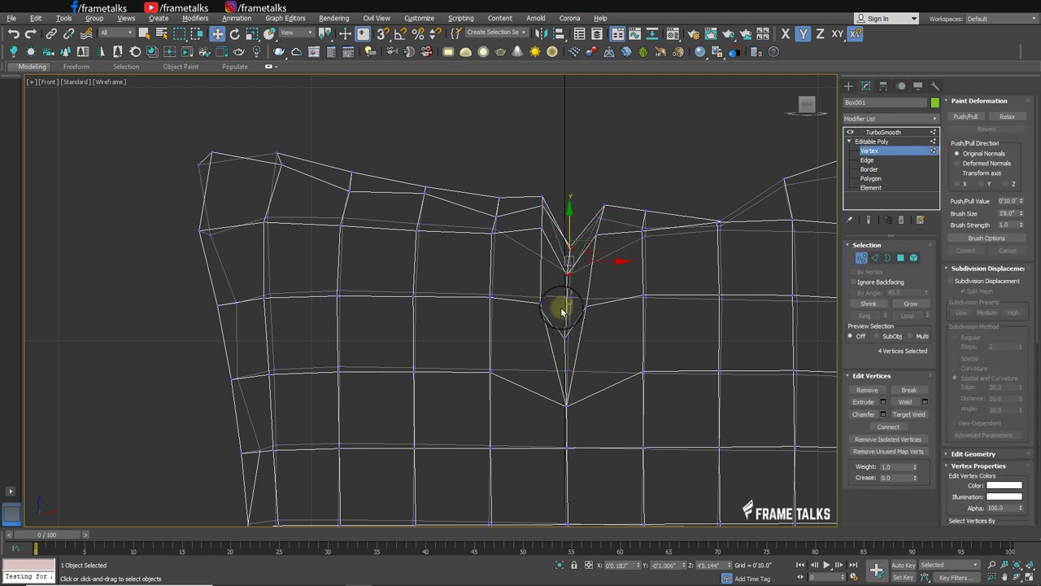
{"action": "left_click", "coordinate": [561, 311]}
{"action": "left_click_drag", "start_coordinate": [569, 301], "coordinate": [570, 331]}
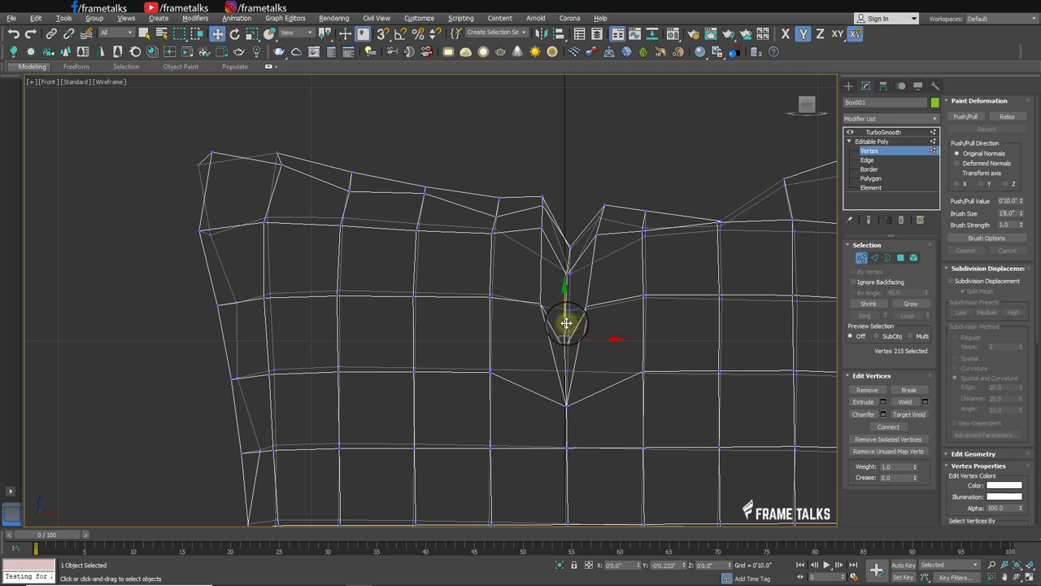
{"action": "left_click", "coordinate": [568, 397]}
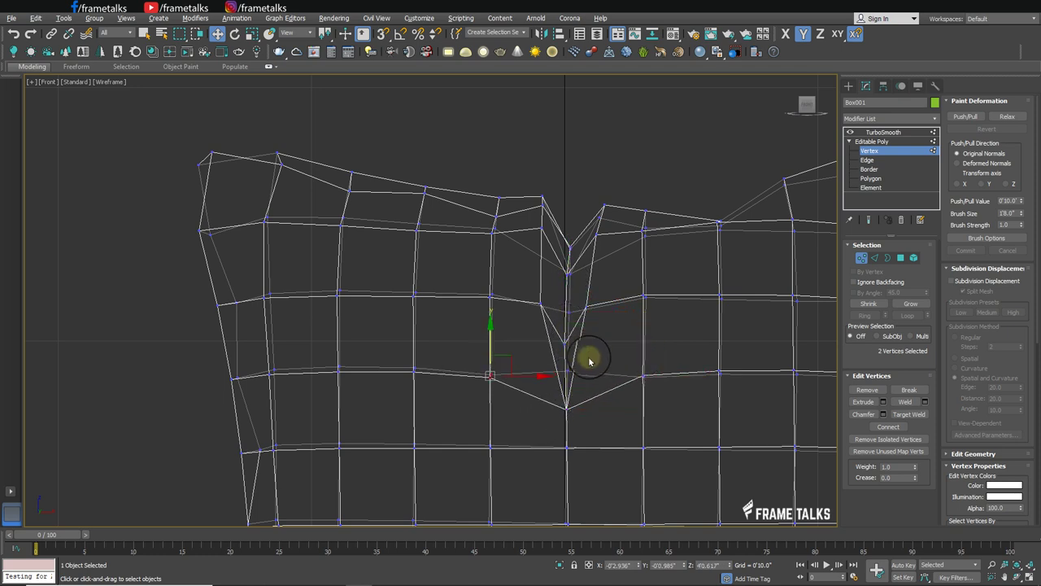
{"action": "left_click", "coordinate": [879, 143]}
{"action": "left_click", "coordinate": [662, 151]}
{"action": "key", "text": "alt+w"}
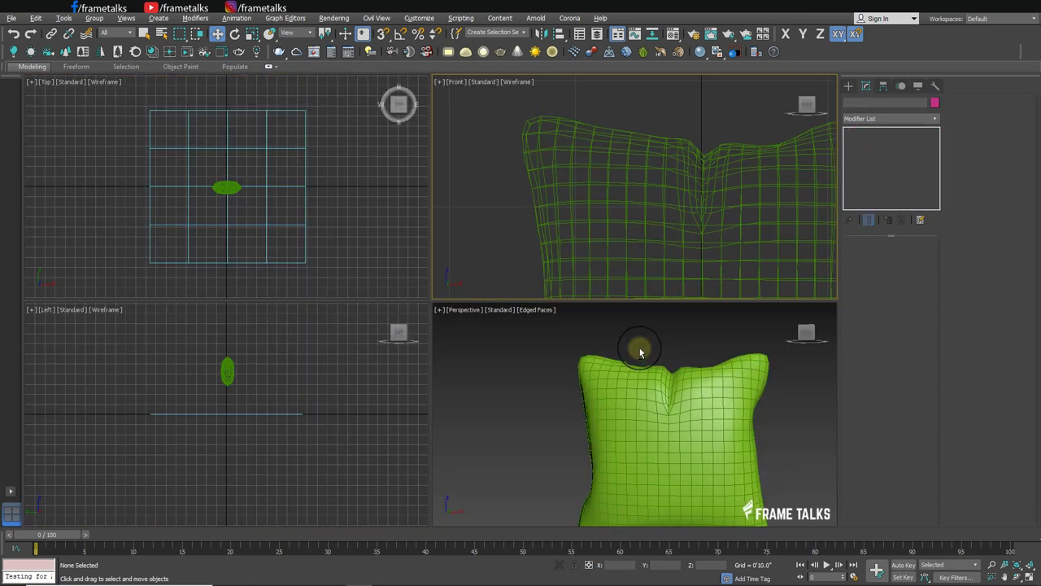
{"action": "key", "text": "alt+w"}
{"action": "mouse_move", "coordinate": [588, 355]}
{"action": "middle_mouse_down", "text": "alt"}
{"action": "mouse_move", "coordinate": [609, 383]}
{"action": "mouse_move", "coordinate": [599, 237]}
{"action": "mouse_move", "coordinate": [520, 309]}
{"action": "mouse_move", "coordinate": [455, 305]}
{"action": "mouse_move", "coordinate": [569, 283]}
{"action": "mouse_move", "coordinate": [600, 290]}
{"action": "middle_mouse_up", "text": "alt"}
{"action": "key", "text": "F4"}
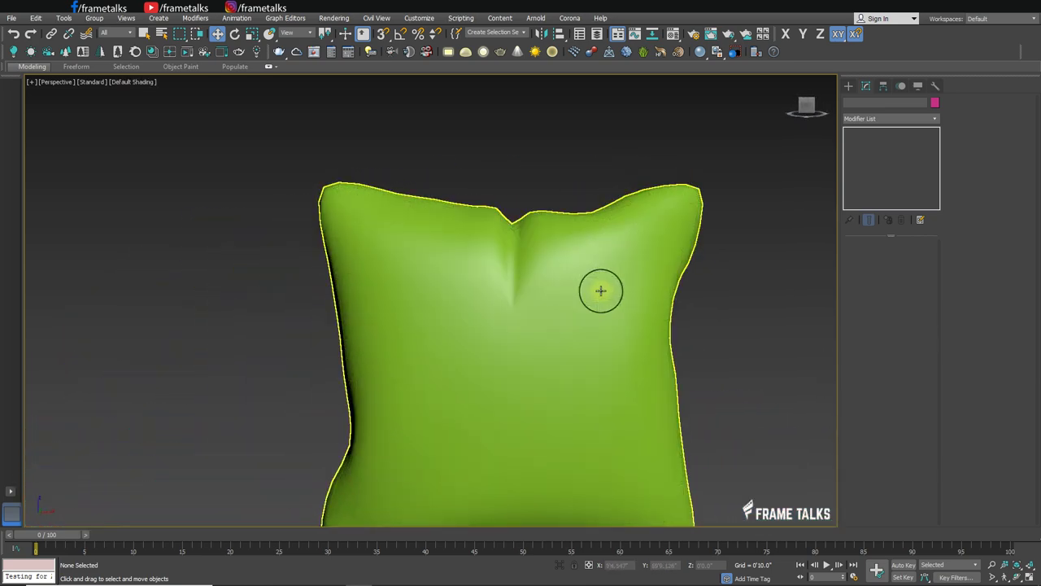
{"action": "scroll", "coordinate": [599, 291], "scroll_direction": "down", "scroll_amount": 3}
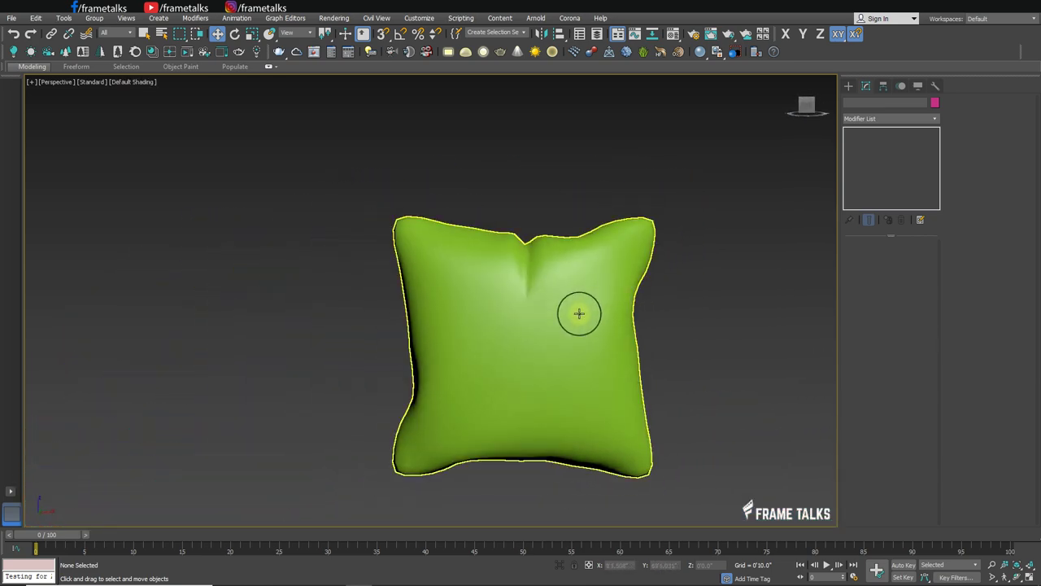
{"action": "key", "text": "F4"}
{"action": "scroll", "coordinate": [567, 290], "scroll_direction": "up", "scroll_amount": 3}
{"action": "left_click", "coordinate": [539, 263]}
{"action": "scroll", "coordinate": [540, 263], "scroll_direction": "down", "scroll_amount": 4}
{"action": "mouse_move", "coordinate": [539, 263]}
{"action": "middle_mouse_down", "text": "alt"}
{"action": "mouse_move", "coordinate": [551, 302]}
{"action": "mouse_move", "coordinate": [533, 282]}
{"action": "mouse_move", "coordinate": [704, 276]}
{"action": "mouse_move", "coordinate": [570, 309]}
{"action": "middle_mouse_up", "text": "alt"}
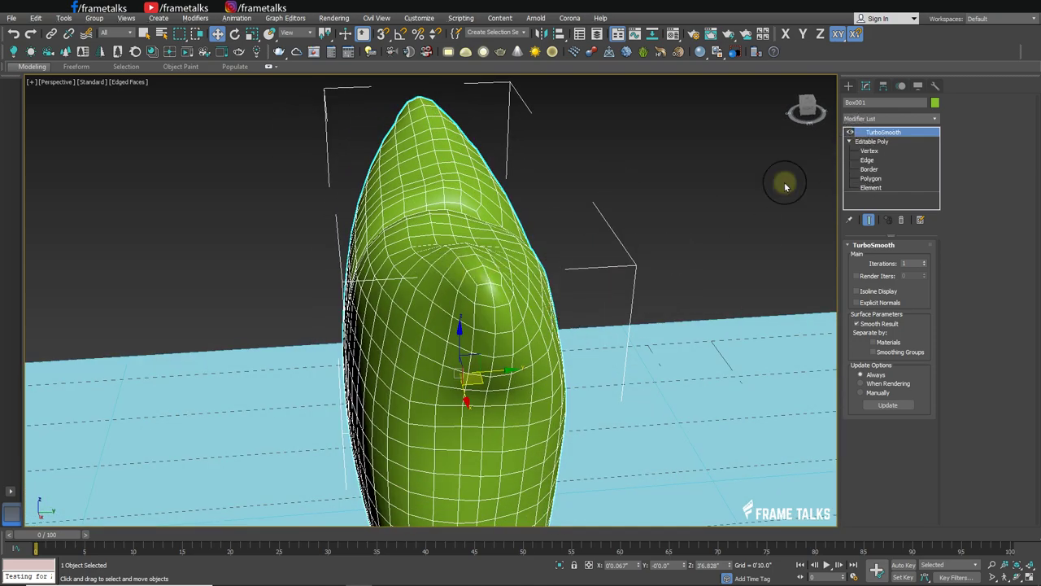
{"action": "mouse_move", "coordinate": [446, 225]}
{"action": "middle_mouse_down", "text": "alt"}
{"action": "mouse_move", "coordinate": [465, 268]}
{"action": "mouse_move", "coordinate": [822, 213]}
{"action": "middle_mouse_up", "text": "alt"}
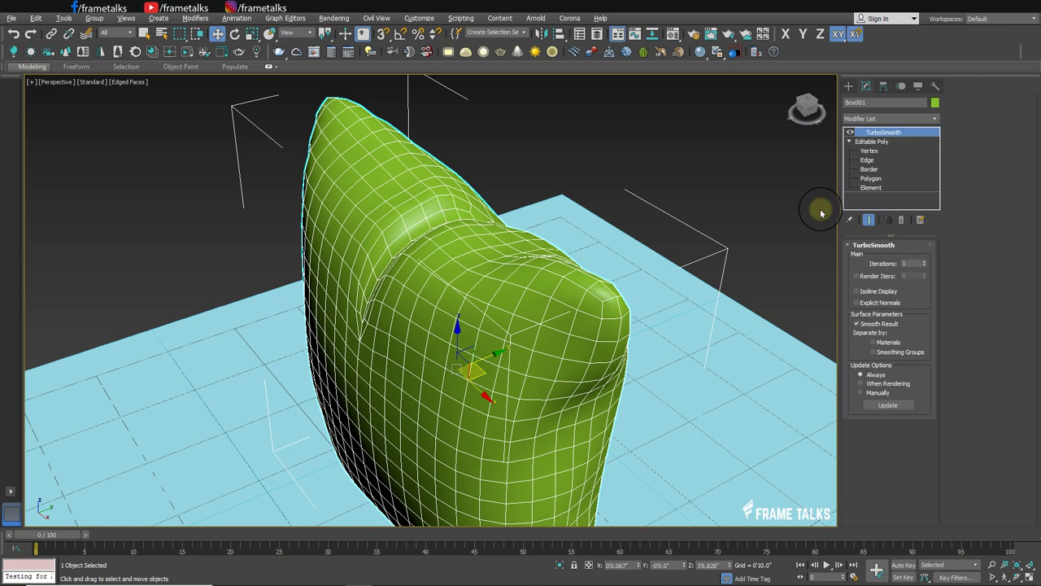
Step: Add an Edit Poly modifier above TurboSmooth and select the pillow's vertical edge loop
{"action": "left_click", "coordinate": [886, 122]}
{"action": "left_click", "coordinate": [874, 157]}
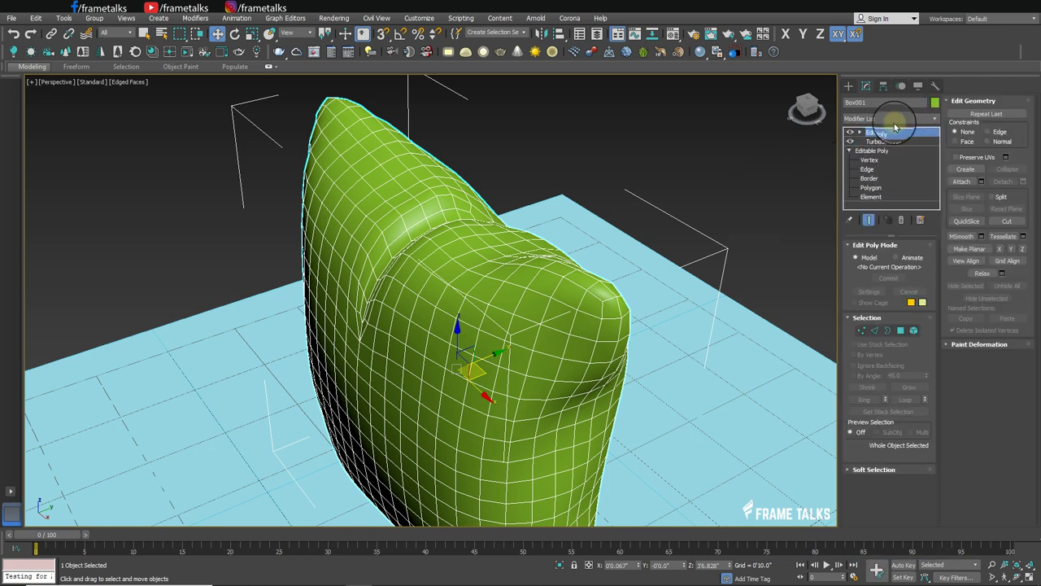
{"action": "left_click", "coordinate": [860, 135]}
{"action": "left_click", "coordinate": [886, 153]}
{"action": "mouse_move", "coordinate": [602, 309]}
{"action": "middle_mouse_down", "text": "alt"}
{"action": "mouse_move", "coordinate": [581, 295]}
{"action": "mouse_move", "coordinate": [524, 320]}
{"action": "mouse_move", "coordinate": [574, 239]}
{"action": "middle_mouse_up", "text": "alt"}
{"action": "double_click", "coordinate": [580, 296]}
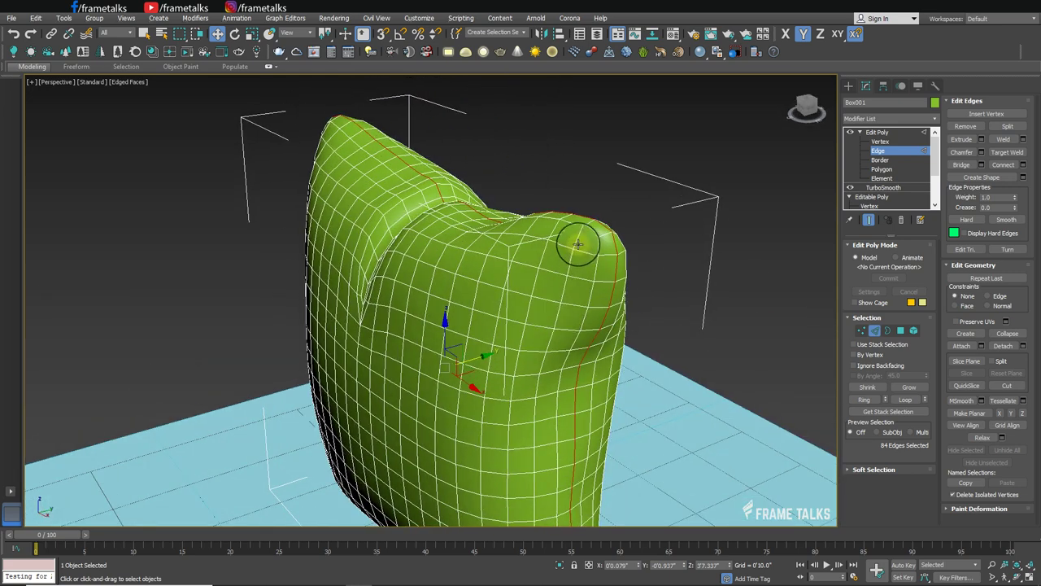
Step: Extrude the seam edges with negative height and narrow width to carve an inward groove
{"action": "right_click", "coordinate": [576, 236]}
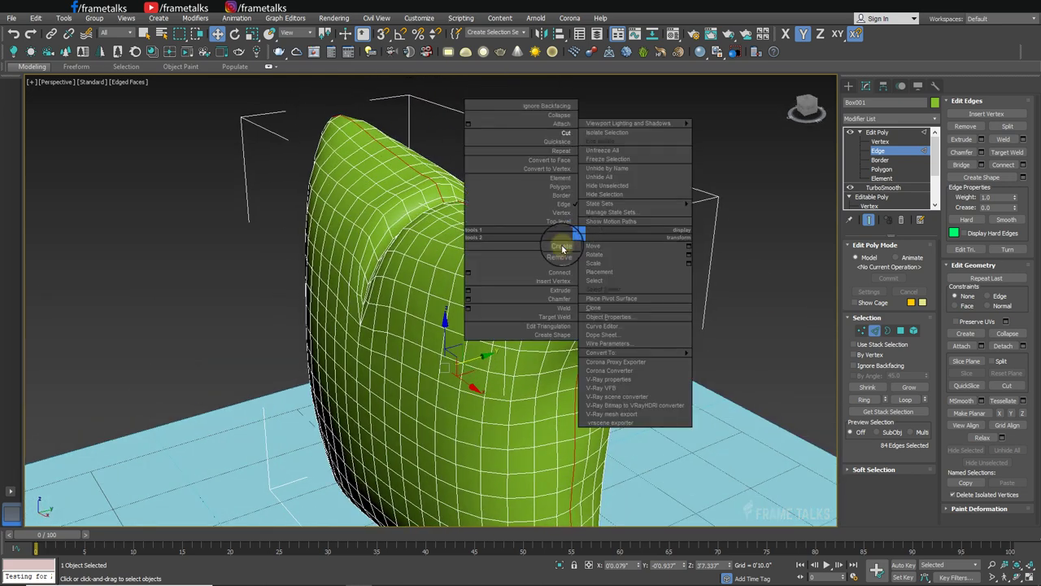
{"action": "left_click", "coordinate": [468, 291]}
{"action": "scroll", "coordinate": [618, 268], "scroll_direction": "up", "scroll_amount": 4}
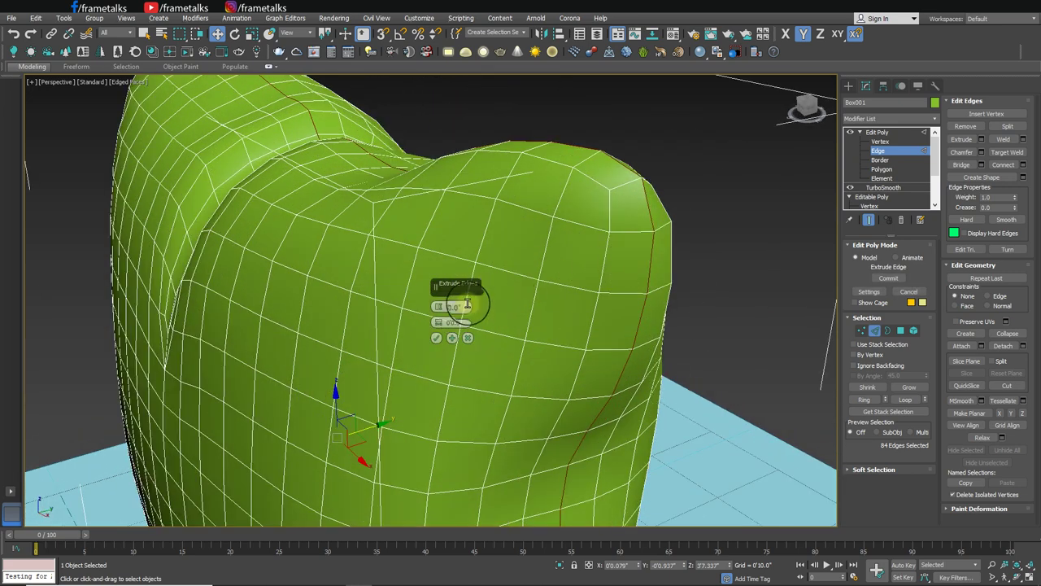
{"action": "left_click_drag", "start_coordinate": [440, 309], "coordinate": [438, 322]}
{"action": "mouse_move", "coordinate": [437, 321]}
{"action": "middle_mouse_down", "text": "alt"}
{"action": "mouse_move", "coordinate": [558, 279]}
{"action": "mouse_move", "coordinate": [565, 206]}
{"action": "middle_mouse_up", "text": "alt"}
{"action": "left_click_drag", "start_coordinate": [442, 311], "coordinate": [439, 307]}
{"action": "middle_click_drag", "start_coordinate": [572, 260], "coordinate": [568, 263], "text": "alt"}
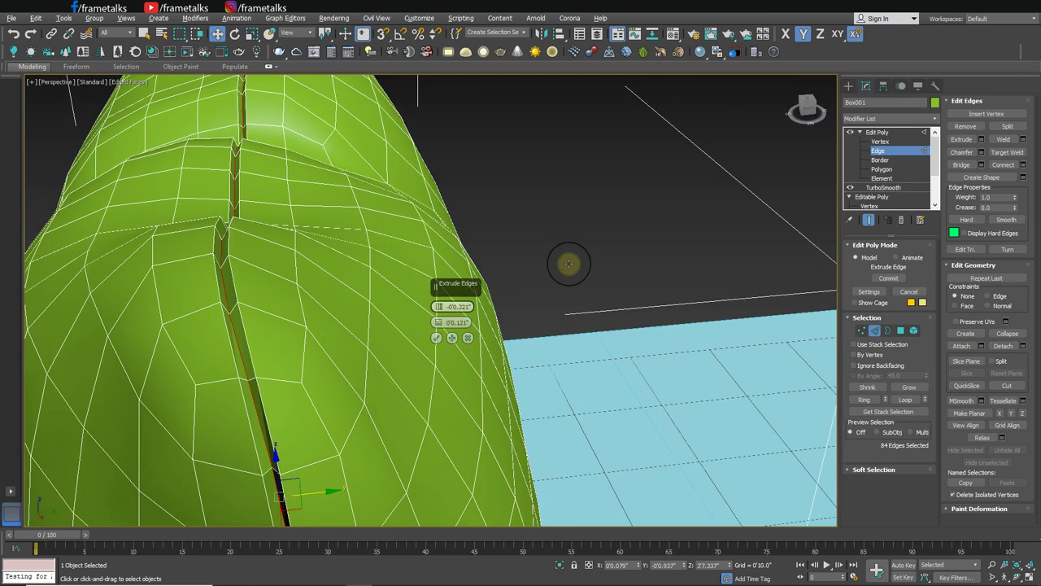
{"action": "middle_click_drag", "start_coordinate": [417, 314], "coordinate": [446, 317], "text": "alt"}
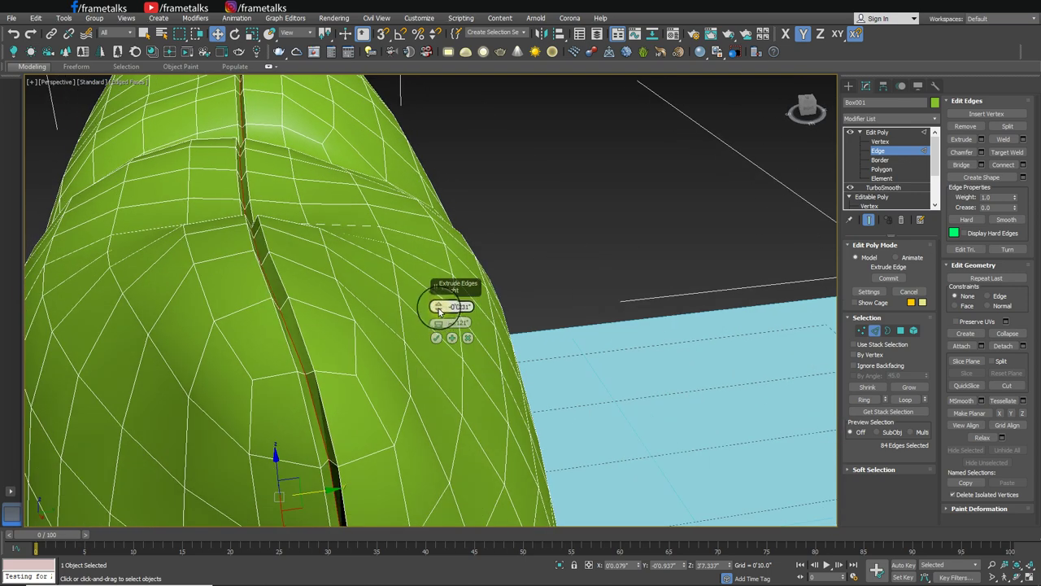
{"action": "left_click_drag", "start_coordinate": [440, 310], "coordinate": [439, 327]}
{"action": "mouse_move", "coordinate": [439, 327]}
{"action": "middle_mouse_down", "text": "alt"}
{"action": "mouse_move", "coordinate": [399, 332]}
{"action": "mouse_move", "coordinate": [412, 340]}
{"action": "middle_mouse_up", "text": "alt"}
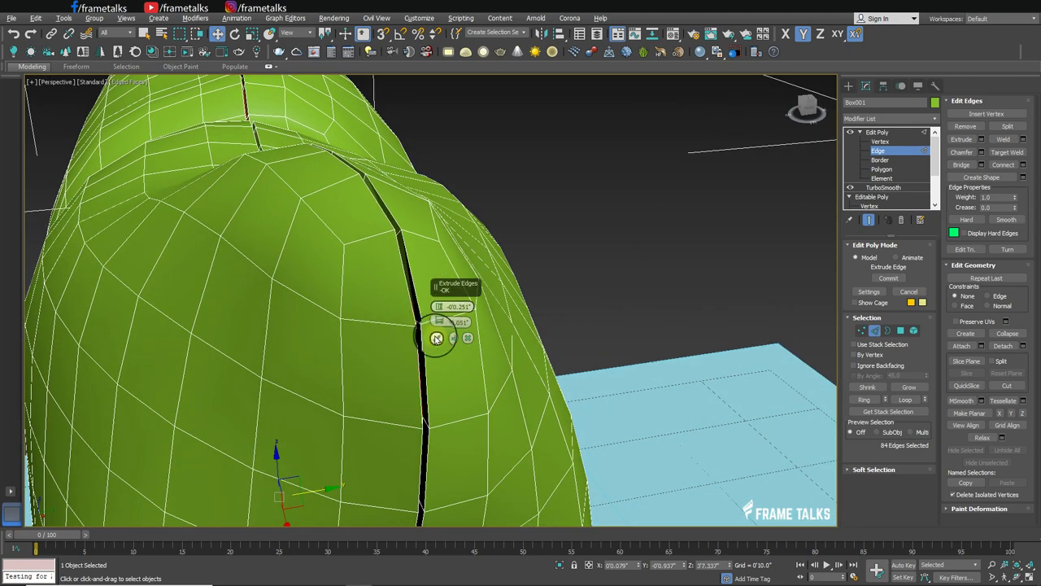
{"action": "left_click", "coordinate": [436, 339]}
{"action": "mouse_move", "coordinate": [432, 332]}
{"action": "middle_mouse_down", "text": "alt"}
{"action": "mouse_move", "coordinate": [502, 386]}
{"action": "mouse_move", "coordinate": [488, 331]}
{"action": "middle_mouse_up", "text": "alt"}
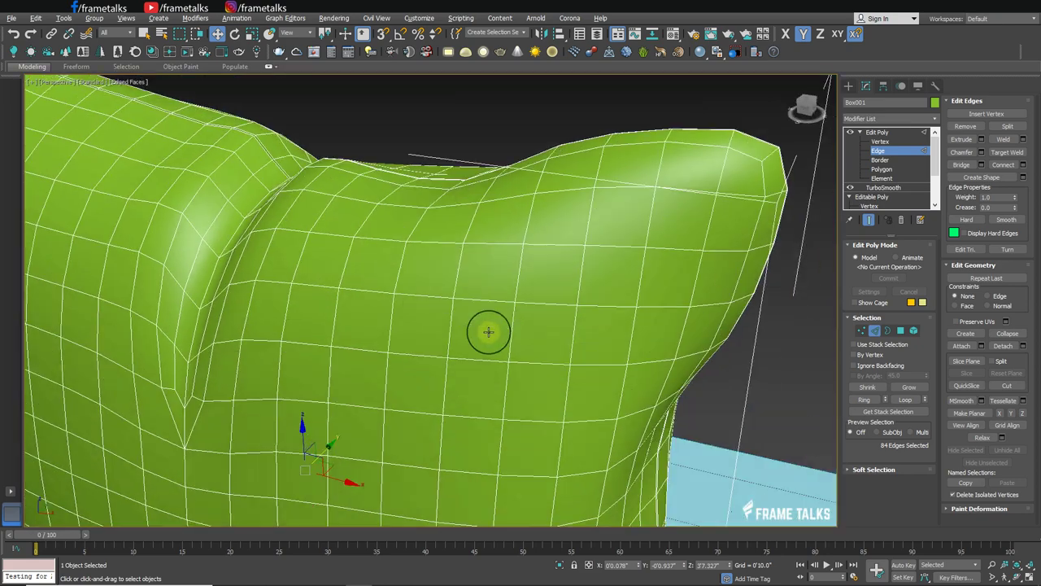
Step: Add a second TurboSmooth (1 iteration) on top of the Edit Poly seam
{"action": "scroll", "coordinate": [488, 331], "scroll_direction": "down", "scroll_amount": 5}
{"action": "mouse_move", "coordinate": [580, 302]}
{"action": "middle_mouse_down", "text": "alt"}
{"action": "mouse_move", "coordinate": [553, 314]}
{"action": "mouse_move", "coordinate": [613, 301]}
{"action": "middle_mouse_up", "text": "alt"}
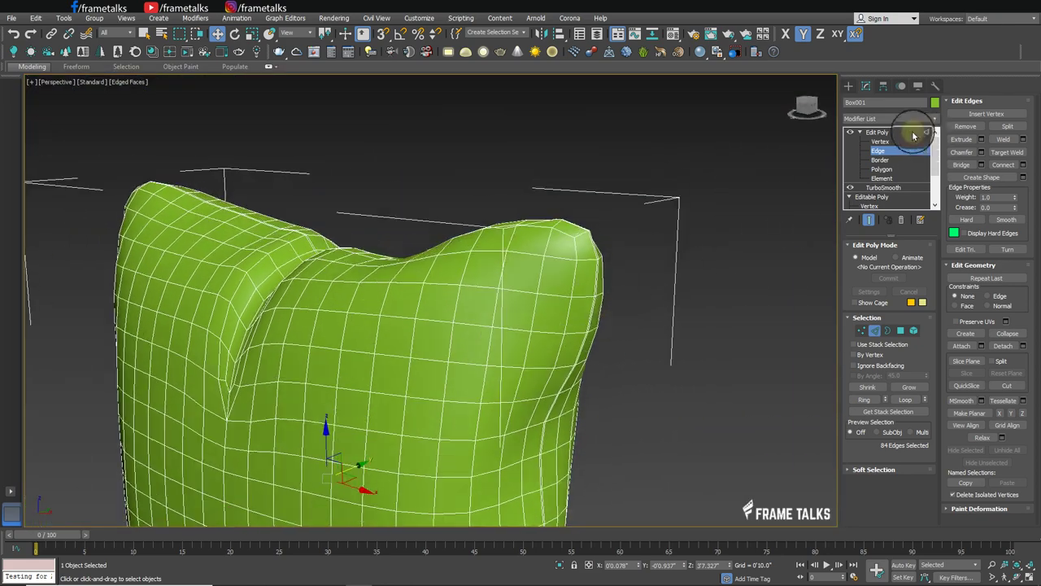
{"action": "left_click", "coordinate": [913, 132]}
{"action": "left_click", "coordinate": [878, 118]}
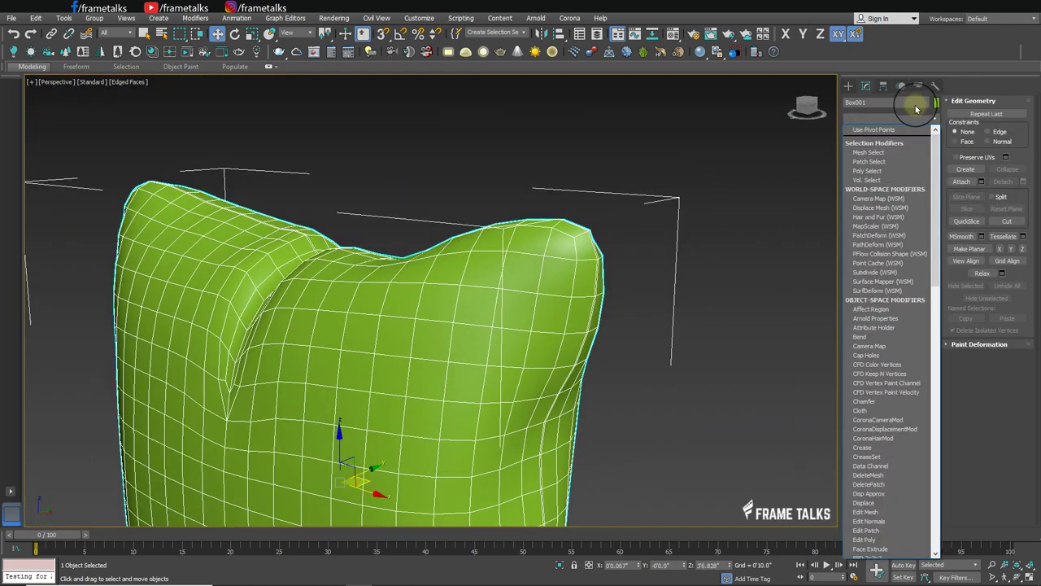
{"action": "type", "text": "tu"}
{"action": "key", "text": "Return"}
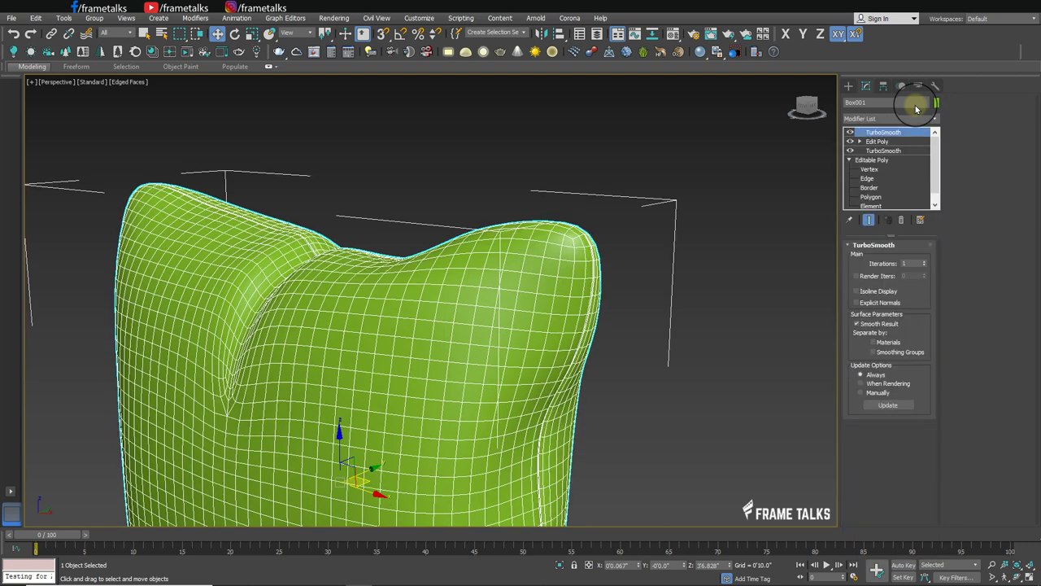
Step: Hide wire edges, frame the selected pillow and orbit to face it front-on
{"action": "left_click", "coordinate": [635, 288]}
{"action": "mouse_move", "coordinate": [635, 289]}
{"action": "middle_mouse_down", "text": "alt"}
{"action": "mouse_move", "coordinate": [591, 281]}
{"action": "mouse_move", "coordinate": [460, 317]}
{"action": "mouse_move", "coordinate": [456, 195]}
{"action": "mouse_move", "coordinate": [436, 268]}
{"action": "mouse_move", "coordinate": [465, 233]}
{"action": "middle_mouse_up", "text": "alt"}
{"action": "key", "text": "F4"}
{"action": "scroll", "coordinate": [458, 302], "scroll_direction": "up", "scroll_amount": 5}
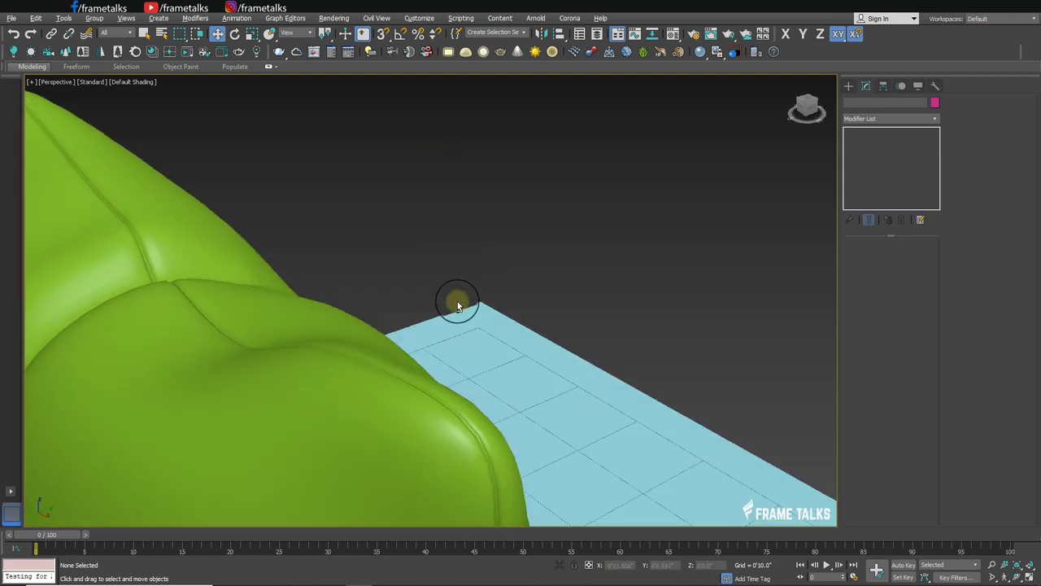
{"action": "scroll", "coordinate": [351, 318], "scroll_direction": "up", "scroll_amount": 3}
{"action": "left_click", "coordinate": [351, 318]}
{"action": "mouse_move", "coordinate": [352, 318]}
{"action": "middle_mouse_down", "text": "alt"}
{"action": "mouse_move", "coordinate": [409, 296]}
{"action": "mouse_move", "coordinate": [334, 303]}
{"action": "mouse_move", "coordinate": [380, 302]}
{"action": "middle_mouse_up", "text": "alt"}
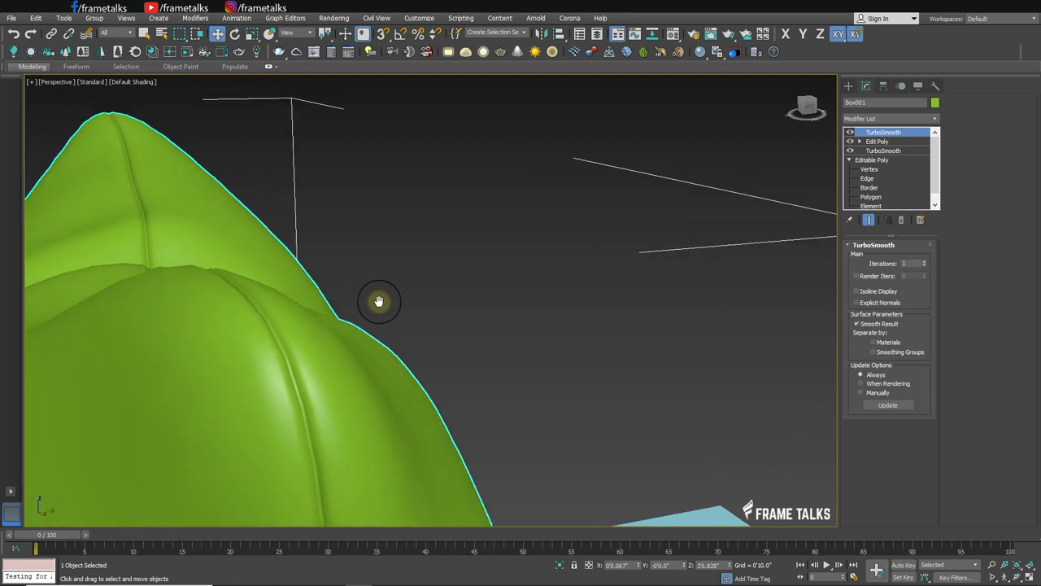
{"action": "key", "text": "z"}
{"action": "scroll", "coordinate": [475, 357], "scroll_direction": "up", "scroll_amount": 2}
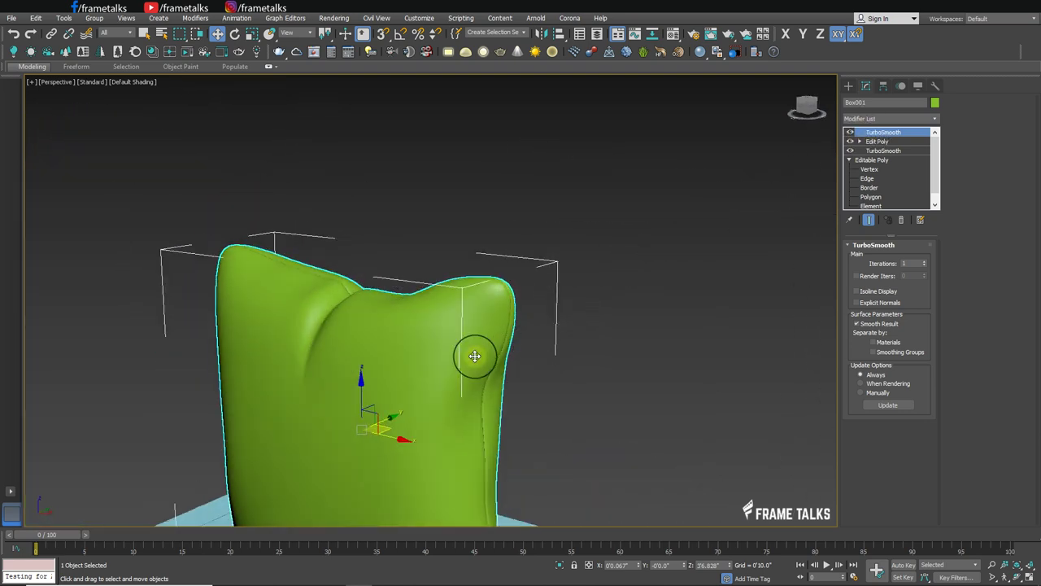
{"action": "mouse_move", "coordinate": [675, 271]}
{"action": "middle_mouse_down", "text": "alt"}
{"action": "mouse_move", "coordinate": [530, 320]}
{"action": "mouse_move", "coordinate": [551, 256]}
{"action": "middle_mouse_up", "text": "alt"}
Step: Convert the pillow to Editable Poly through the quad menu, then apply Cloth from the modifier list
{"action": "right_click", "coordinate": [529, 244]}
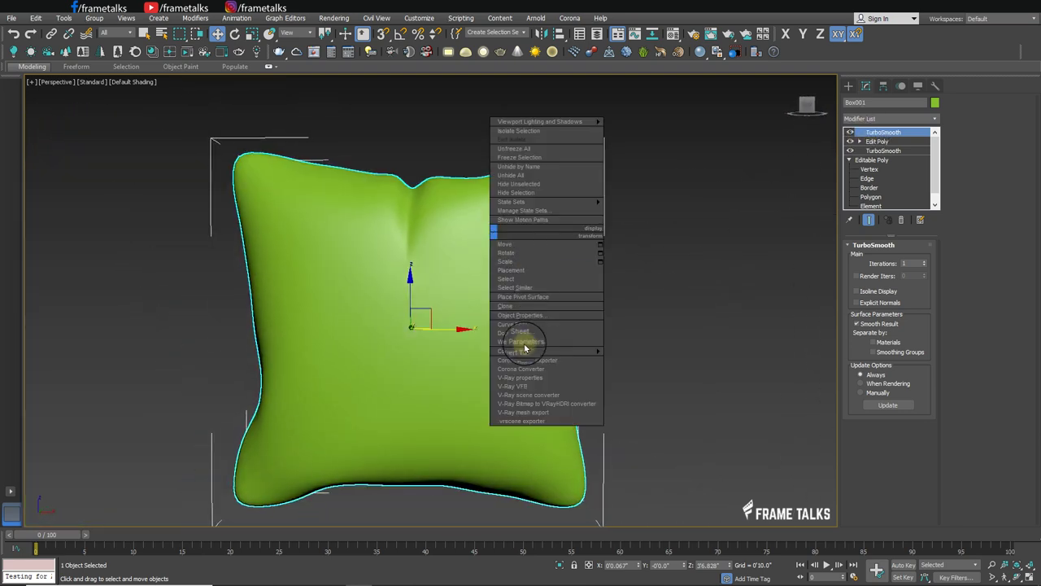
{"action": "left_click", "coordinate": [628, 349]}
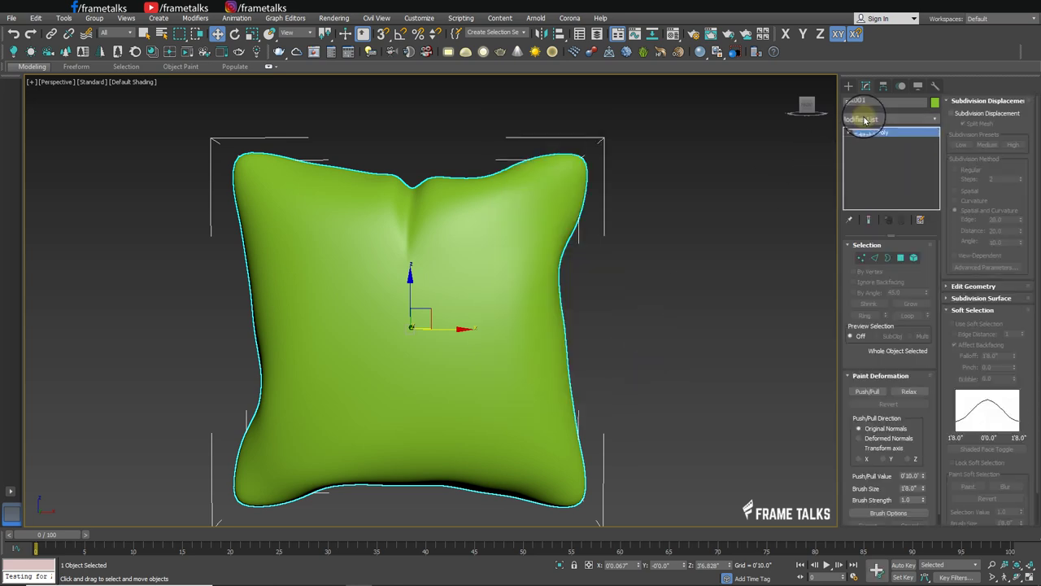
{"action": "left_click", "coordinate": [867, 121]}
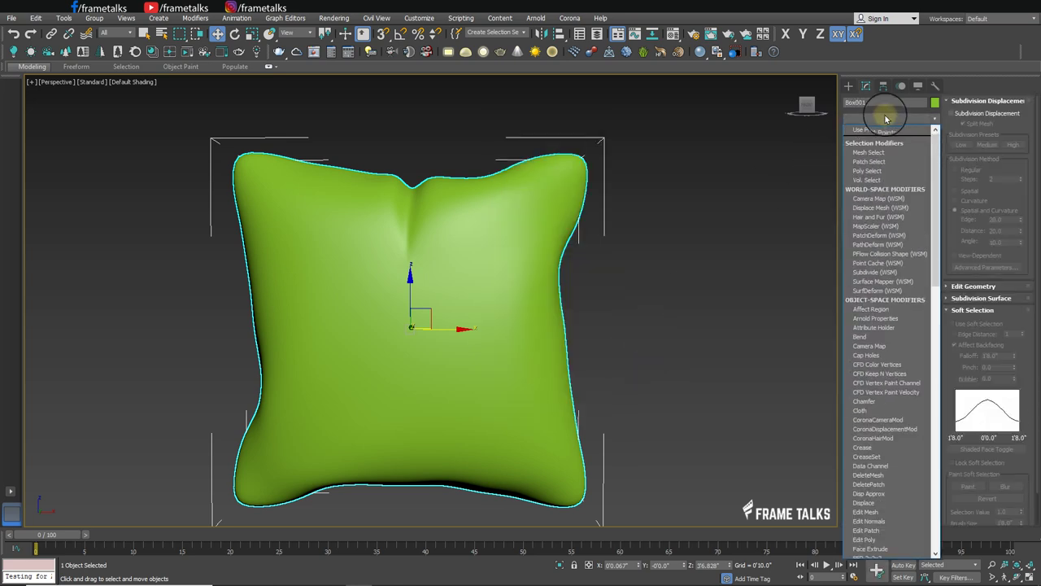
{"action": "type", "text": "co"}
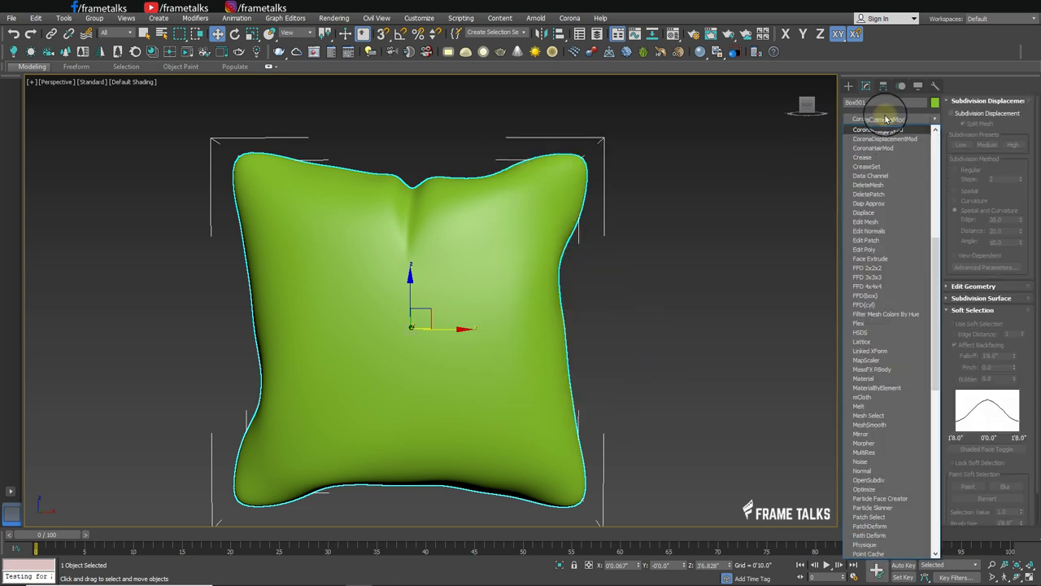
{"action": "key", "text": "Down"}
{"action": "left_click", "coordinate": [886, 120]}
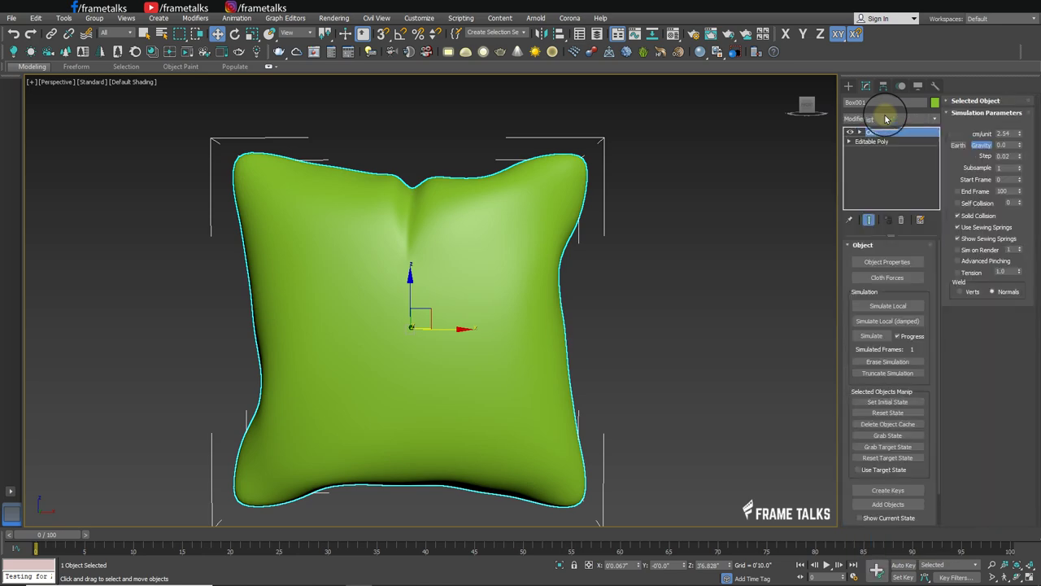
{"action": "mouse_move", "coordinate": [697, 263]}
{"action": "middle_mouse_down", "text": "alt"}
{"action": "mouse_move", "coordinate": [643, 296]}
{"action": "mouse_move", "coordinate": [653, 241]}
{"action": "mouse_move", "coordinate": [663, 251]}
{"action": "middle_mouse_up", "text": "alt"}
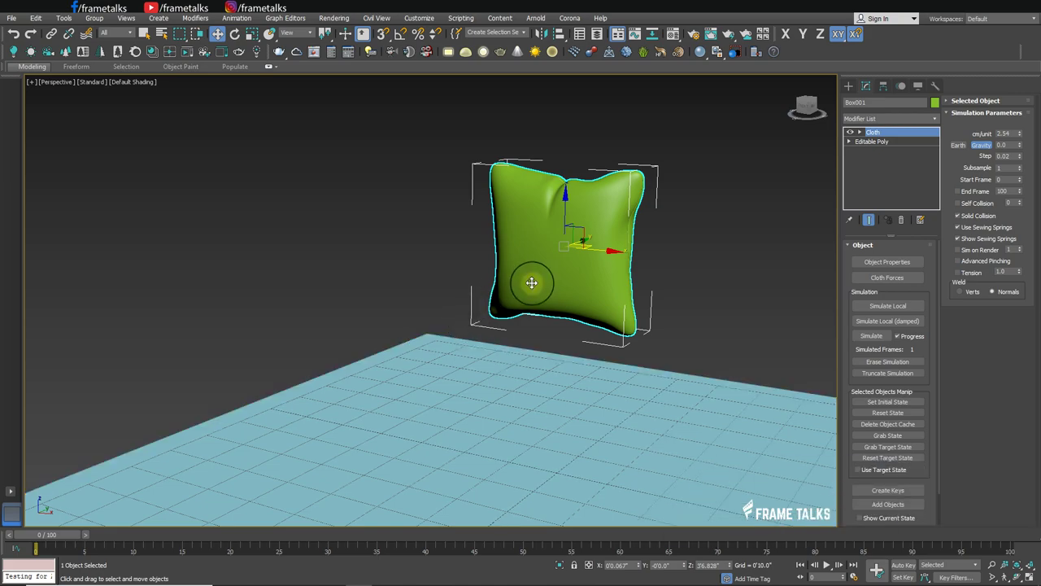
Step: Add the light-blue floor plane to the pillow selection
{"action": "mouse_move", "coordinate": [463, 344]}
{"action": "middle_mouse_down", "text": "alt"}
{"action": "mouse_move", "coordinate": [483, 288]}
{"action": "mouse_move", "coordinate": [423, 287]}
{"action": "mouse_move", "coordinate": [540, 286]}
{"action": "middle_mouse_up", "text": "alt"}
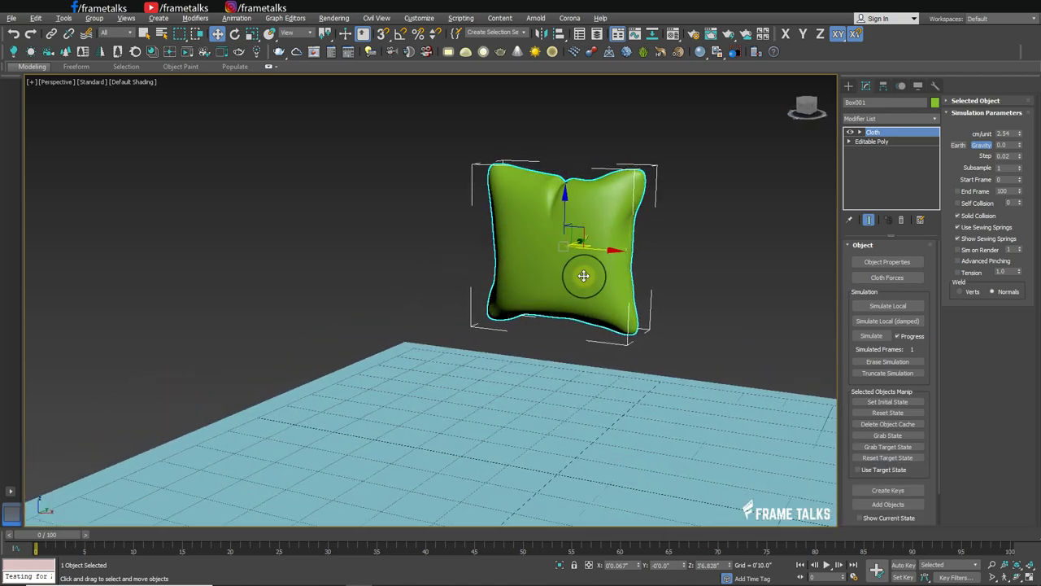
{"action": "scroll", "coordinate": [569, 272], "scroll_direction": "up", "scroll_amount": 5}
{"action": "scroll", "coordinate": [625, 318], "scroll_direction": "down", "scroll_amount": 1}
{"action": "scroll", "coordinate": [624, 317], "scroll_direction": "down", "scroll_amount": 3}
{"action": "mouse_move", "coordinate": [610, 306]}
{"action": "middle_mouse_down", "text": "alt"}
{"action": "mouse_move", "coordinate": [627, 307]}
{"action": "mouse_move", "coordinate": [599, 275]}
{"action": "mouse_move", "coordinate": [623, 344]}
{"action": "middle_mouse_up", "text": "alt"}
{"action": "left_click", "coordinate": [549, 493], "text": "ctrl"}
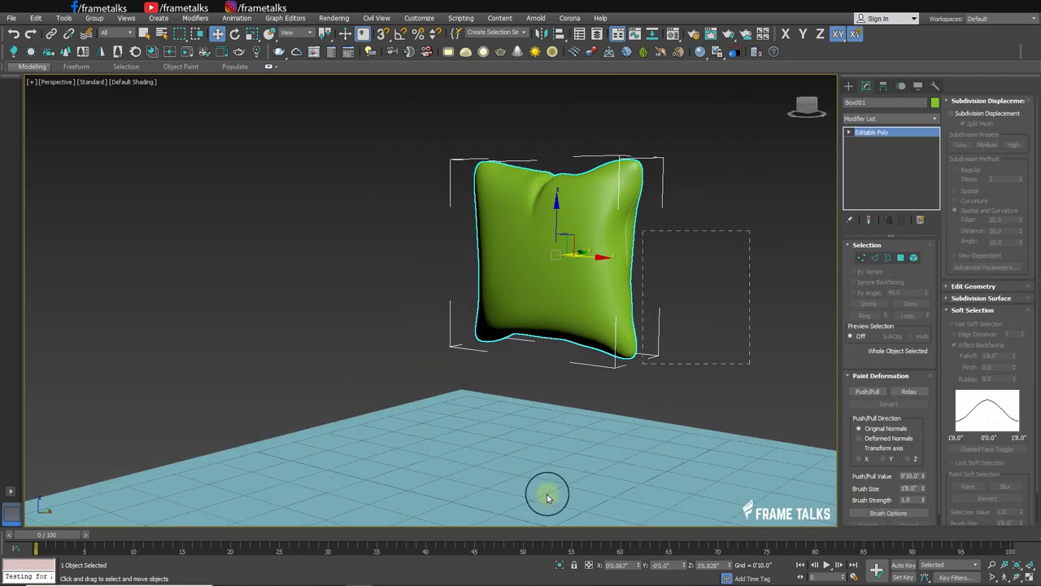
Step: Apply one Cloth modifier to both objects and open its Object Properties
{"action": "left_click", "coordinate": [872, 120]}
{"action": "scroll", "coordinate": [895, 162], "scroll_direction": "down", "scroll_amount": 3}
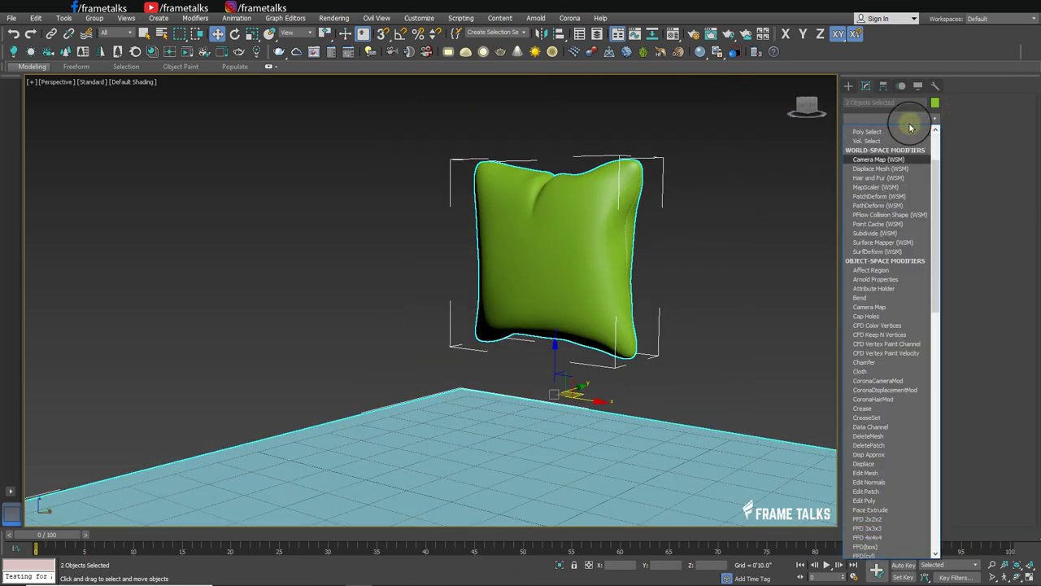
{"action": "scroll", "coordinate": [910, 128], "scroll_direction": "down", "scroll_amount": 2}
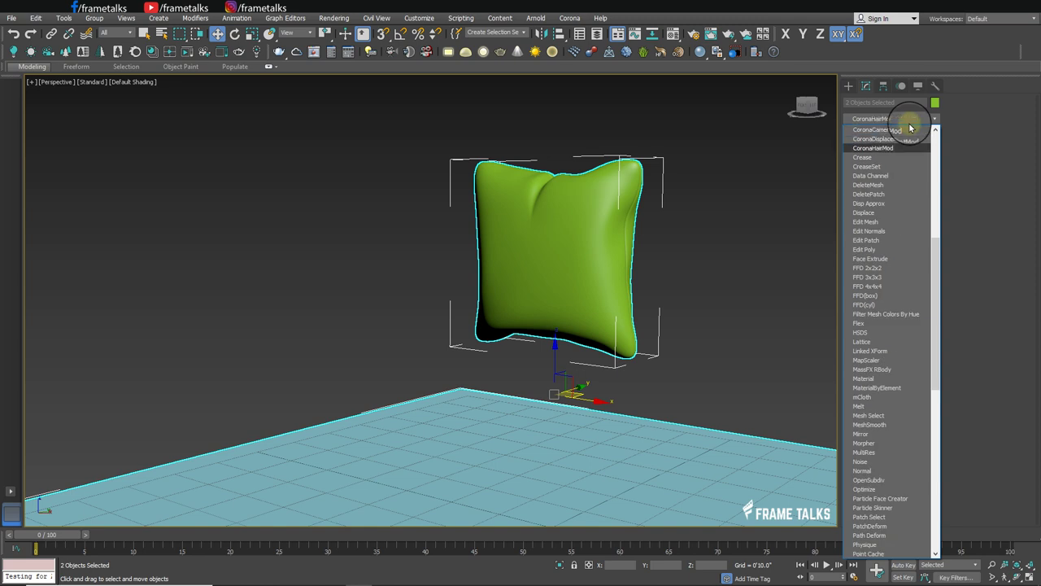
{"action": "scroll", "coordinate": [911, 128], "scroll_direction": "up", "scroll_amount": 1}
{"action": "left_click", "coordinate": [910, 127]}
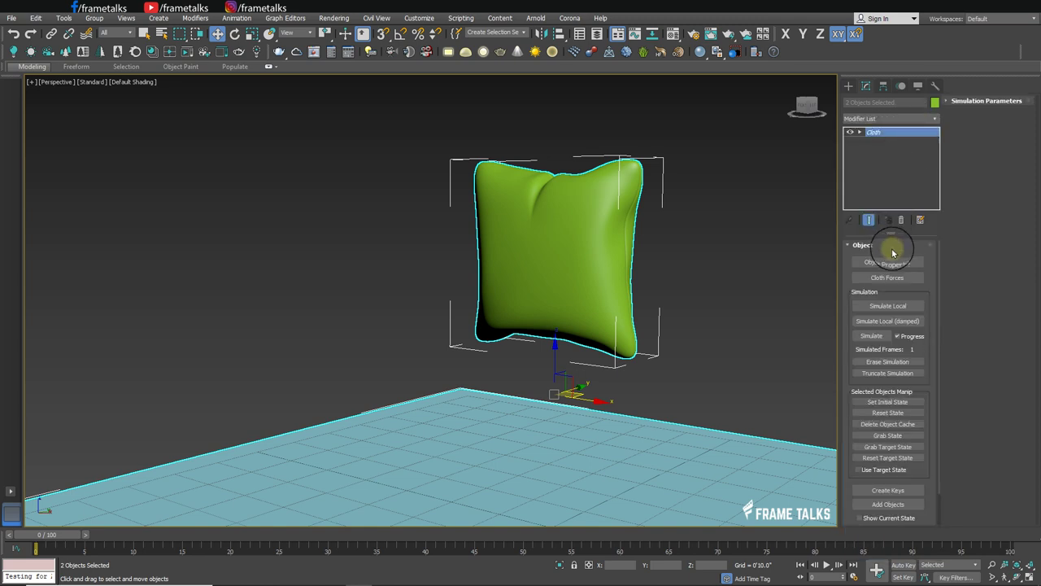
{"action": "left_click", "coordinate": [852, 267]}
Step: Set Box001 as Cloth with the Generic Heavy preset and pressure 2.0, Plane001 as collision, and confirm
{"action": "left_click_drag", "start_coordinate": [478, 102], "coordinate": [216, 103]}
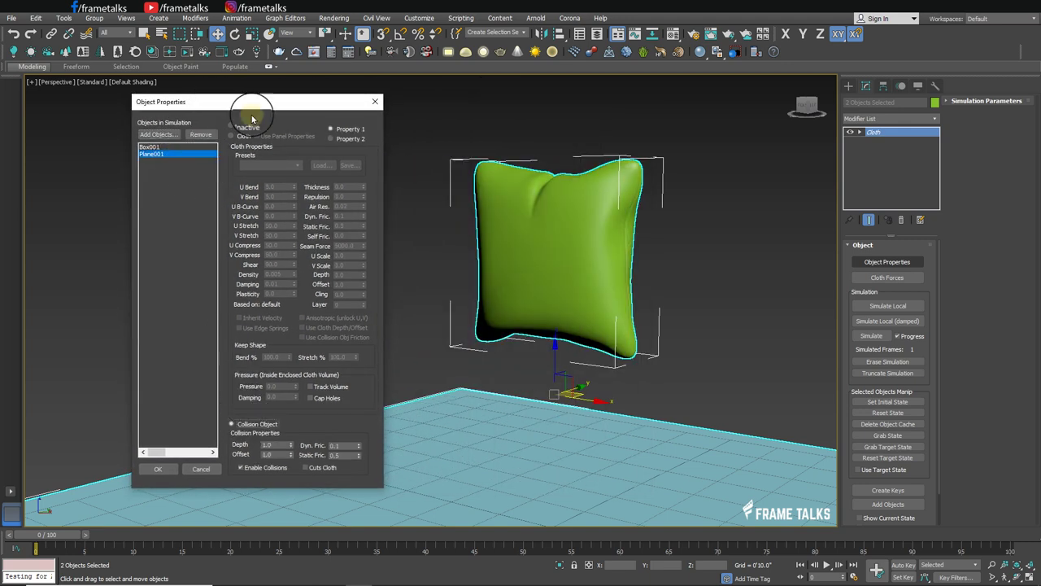
{"action": "left_click", "coordinate": [185, 148]}
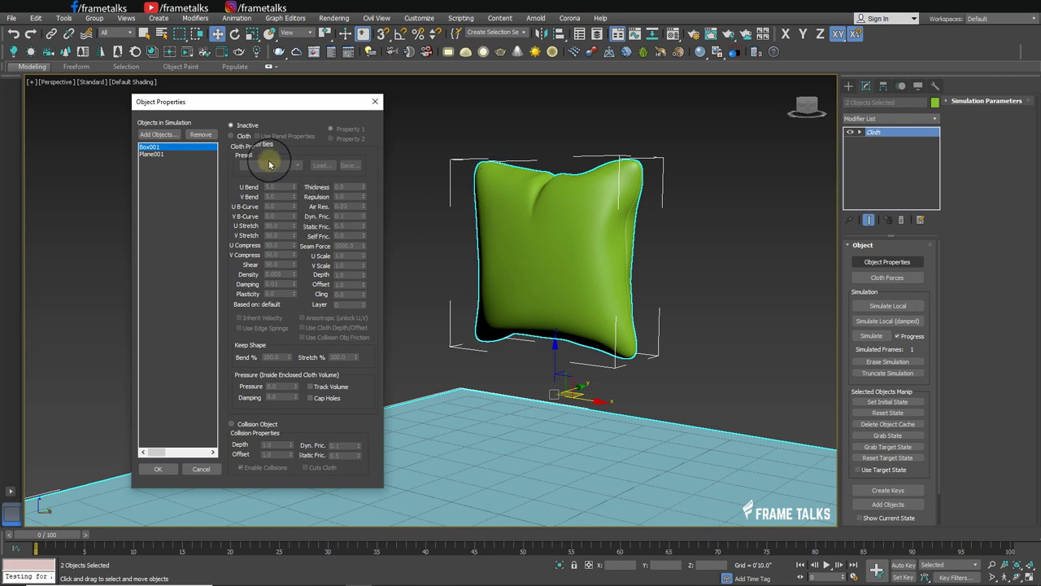
{"action": "left_click", "coordinate": [240, 136]}
{"action": "left_click", "coordinate": [262, 165]}
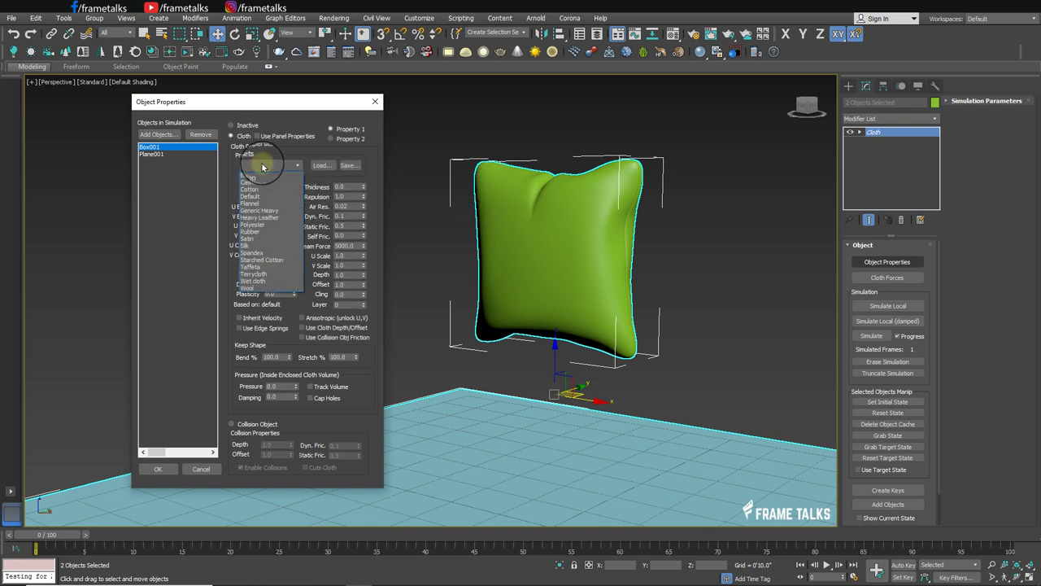
{"action": "left_click", "coordinate": [262, 211]}
{"action": "type", "text": "2"}
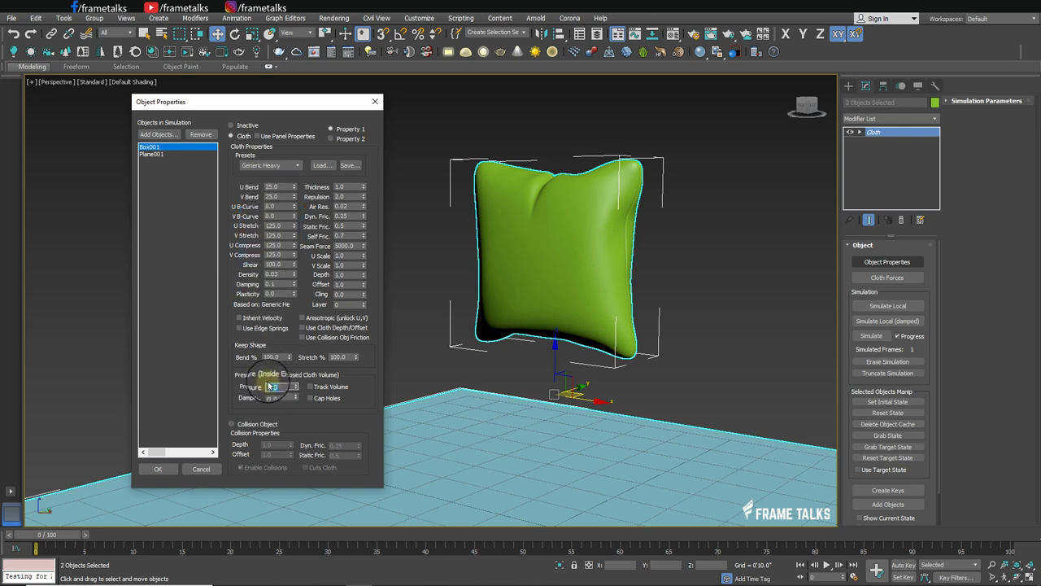
{"action": "left_click", "coordinate": [167, 470]}
{"action": "middle_click_drag", "start_coordinate": [632, 317], "coordinate": [632, 334], "text": "alt"}
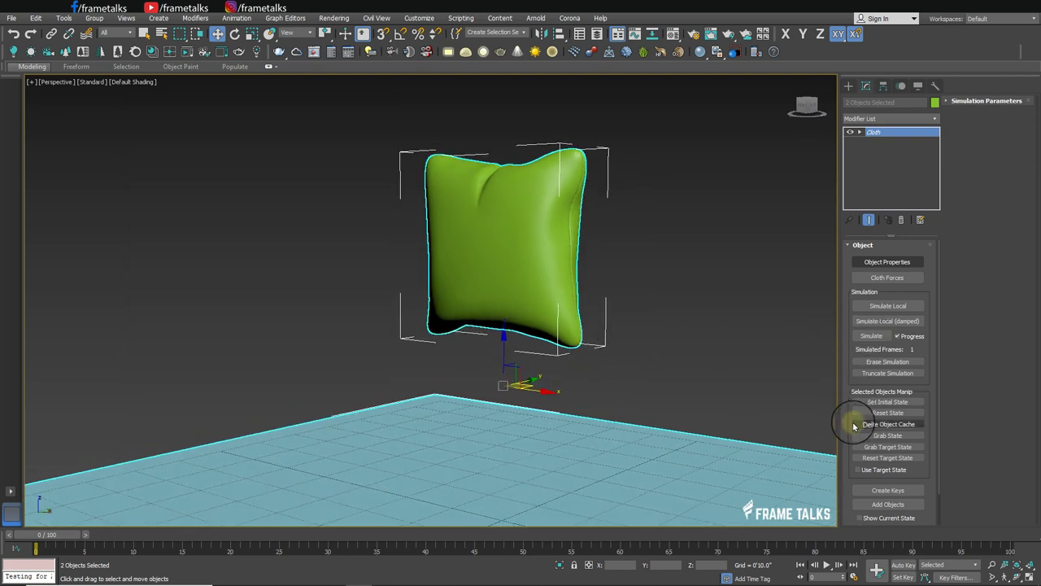
Step: Set gravity to -100.0 in Simulation Parameters and run the cloth simulation
{"action": "left_click", "coordinate": [961, 106]}
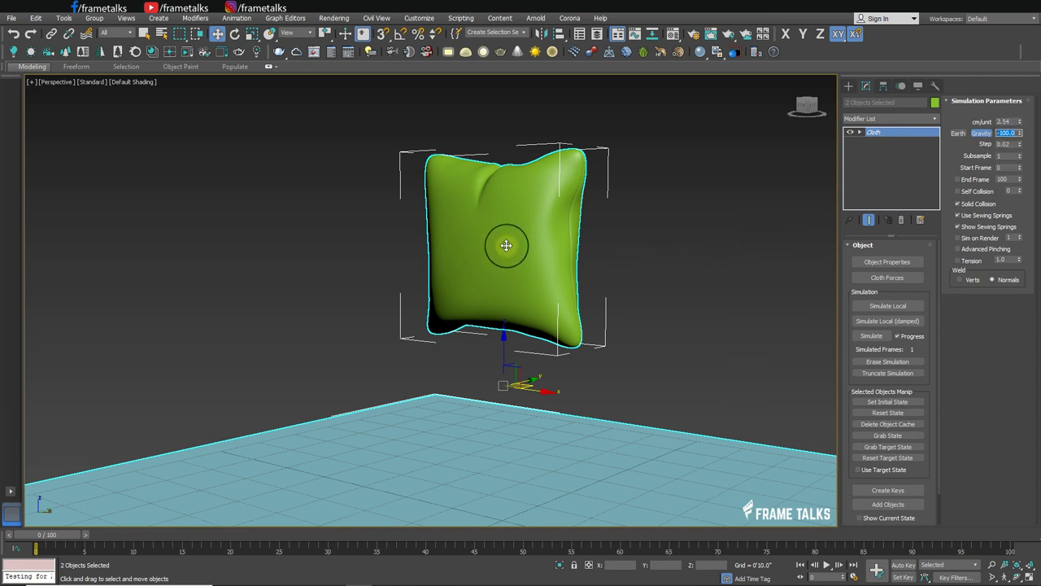
{"action": "left_click", "coordinate": [871, 337]}
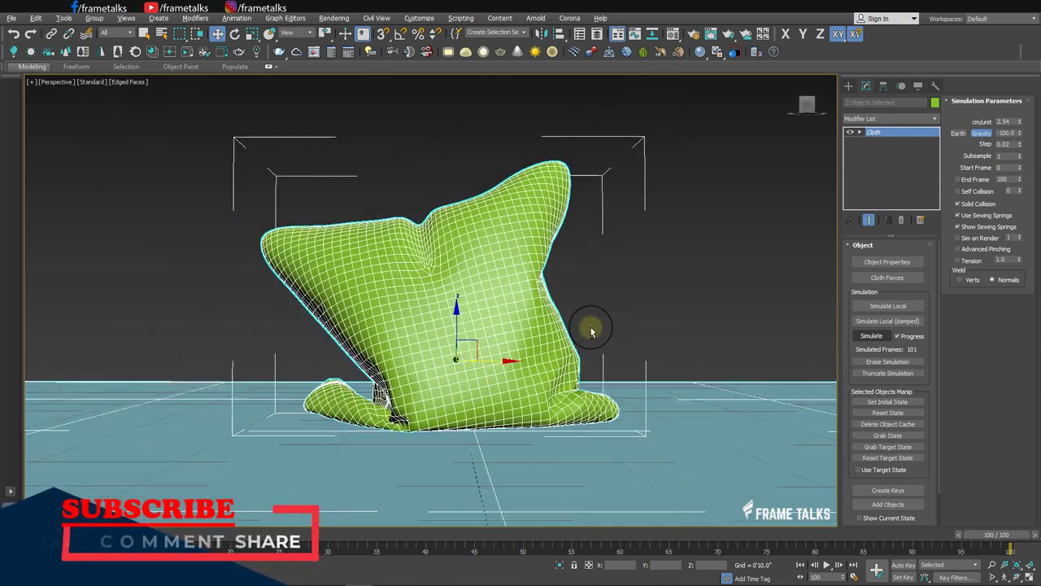
Step: Scrub the cached fall through frames 43, 0, 23 and 45, orbiting to view it from several angles
{"action": "left_click_drag", "start_coordinate": [994, 541], "coordinate": [428, 553]}
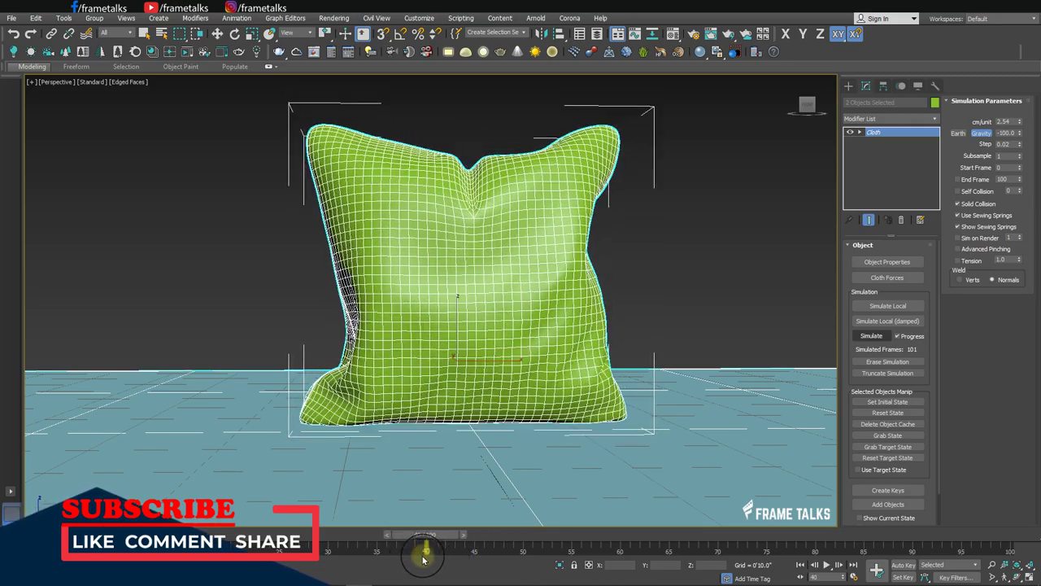
{"action": "key", "text": "w"}
{"action": "mouse_move", "coordinate": [613, 414]}
{"action": "middle_mouse_down", "text": "alt"}
{"action": "mouse_move", "coordinate": [406, 420]}
{"action": "mouse_move", "coordinate": [613, 423]}
{"action": "middle_mouse_up", "text": "alt"}
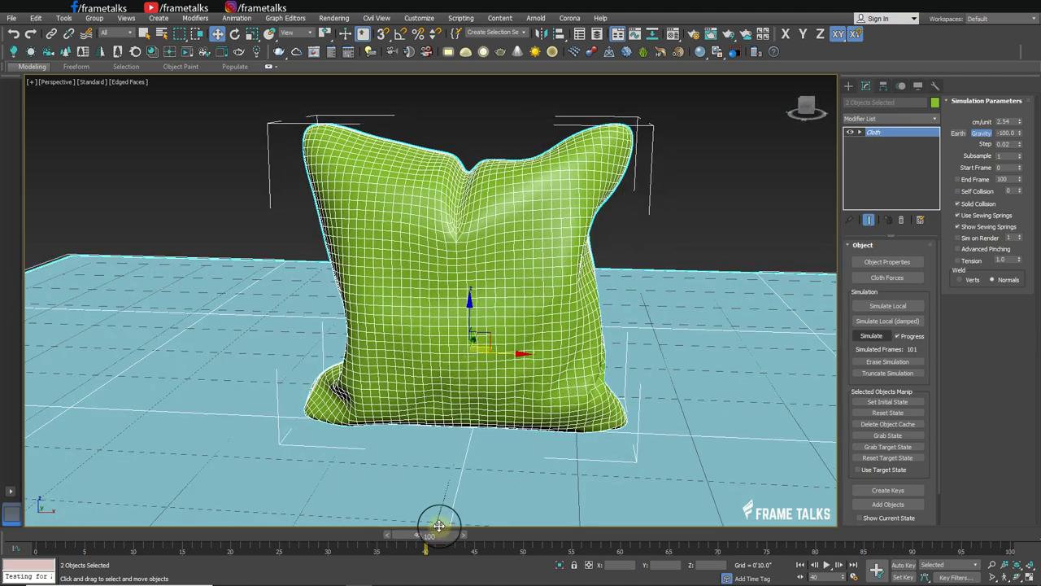
{"action": "left_click_drag", "start_coordinate": [427, 534], "coordinate": [45, 535]}
{"action": "mouse_move", "coordinate": [528, 357]}
{"action": "middle_mouse_down", "text": "alt"}
{"action": "mouse_move", "coordinate": [458, 395]}
{"action": "mouse_move", "coordinate": [543, 337]}
{"action": "middle_mouse_up", "text": "alt"}
{"action": "mouse_move", "coordinate": [63, 534]}
{"action": "left_mouse_down"}
{"action": "mouse_move", "coordinate": [360, 536]}
{"action": "mouse_move", "coordinate": [382, 545]}
{"action": "left_mouse_up"}
{"action": "key", "text": "w"}
{"action": "mouse_move", "coordinate": [383, 545]}
{"action": "middle_mouse_down", "text": "alt"}
{"action": "mouse_move", "coordinate": [414, 425]}
{"action": "mouse_move", "coordinate": [360, 523]}
{"action": "middle_mouse_up", "text": "alt"}
{"action": "mouse_move", "coordinate": [382, 536]}
{"action": "left_mouse_down"}
{"action": "mouse_move", "coordinate": [483, 550]}
{"action": "mouse_move", "coordinate": [35, 544]}
{"action": "left_mouse_up"}
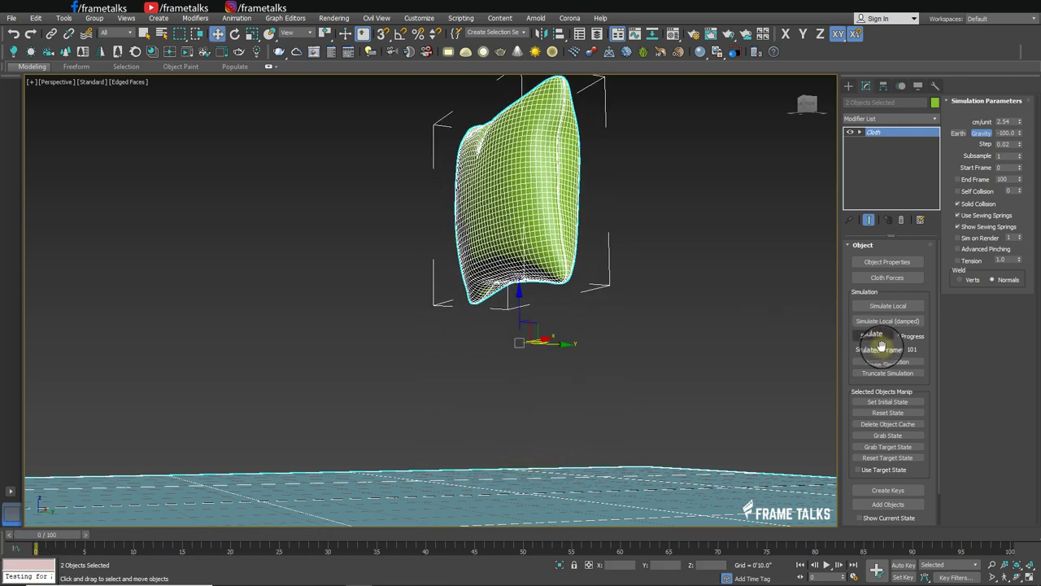
Step: Move Plane001 up to sit just beneath the pillow, then reselect Box001
{"action": "middle_click_drag", "start_coordinate": [615, 336], "coordinate": [799, 362], "text": "alt"}
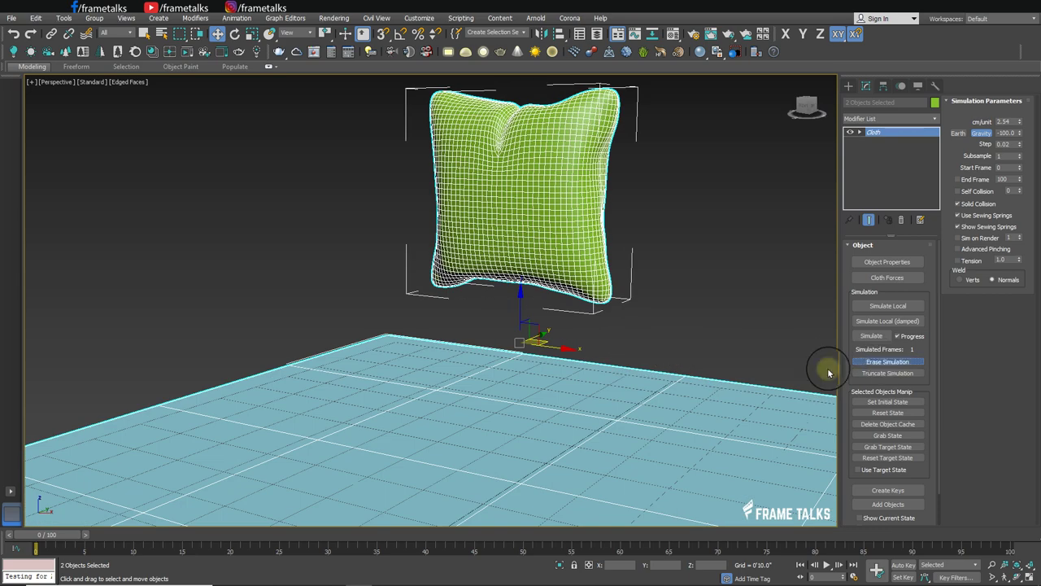
{"action": "scroll", "coordinate": [611, 400], "scroll_direction": "down", "scroll_amount": 3}
{"action": "left_click", "coordinate": [618, 399]}
{"action": "scroll", "coordinate": [623, 399], "scroll_direction": "up", "scroll_amount": 3}
{"action": "mouse_move", "coordinate": [623, 391]}
{"action": "left_mouse_down"}
{"action": "mouse_move", "coordinate": [627, 244]}
{"action": "mouse_move", "coordinate": [627, 298]}
{"action": "mouse_move", "coordinate": [627, 286]}
{"action": "left_mouse_up"}
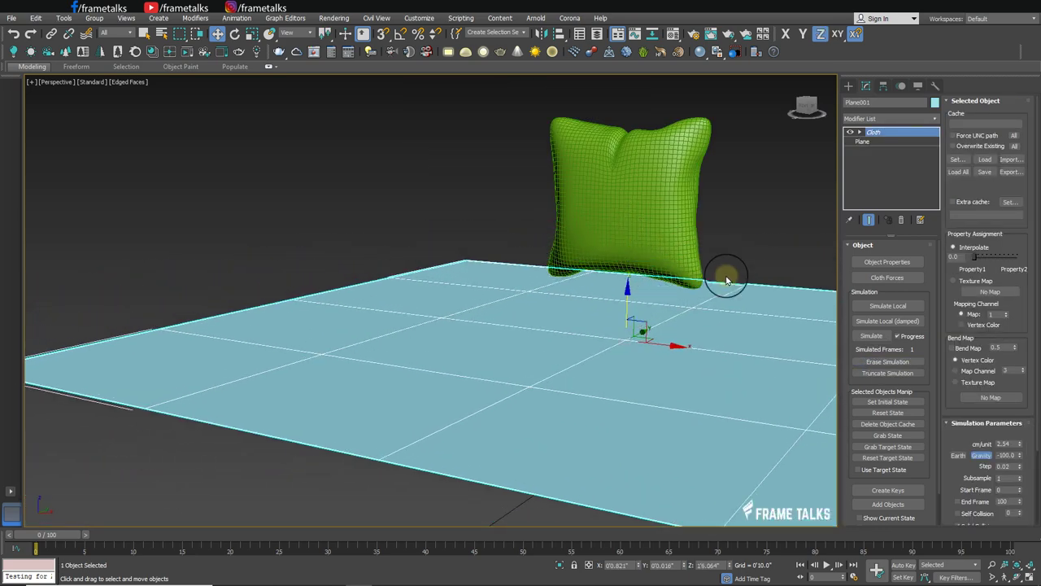
{"action": "middle_click_drag", "start_coordinate": [726, 280], "coordinate": [692, 274], "text": "alt"}
{"action": "left_click", "coordinate": [632, 302]}
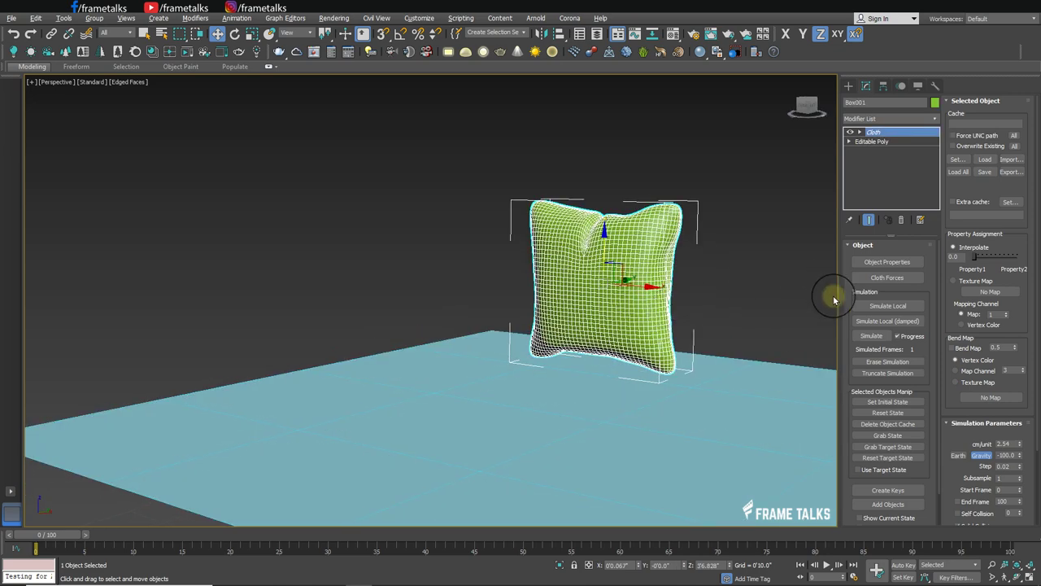
Step: Re-run Simulate and scrub back to frame 28 to check the landing on the raised floor
{"action": "left_click", "coordinate": [869, 336]}
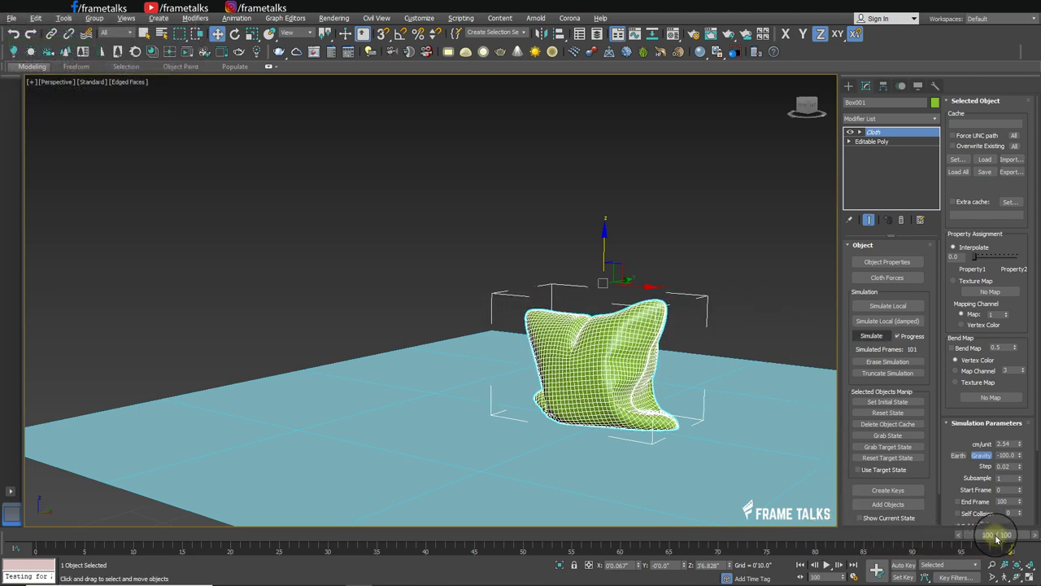
{"action": "left_click_drag", "start_coordinate": [997, 539], "coordinate": [308, 539]}
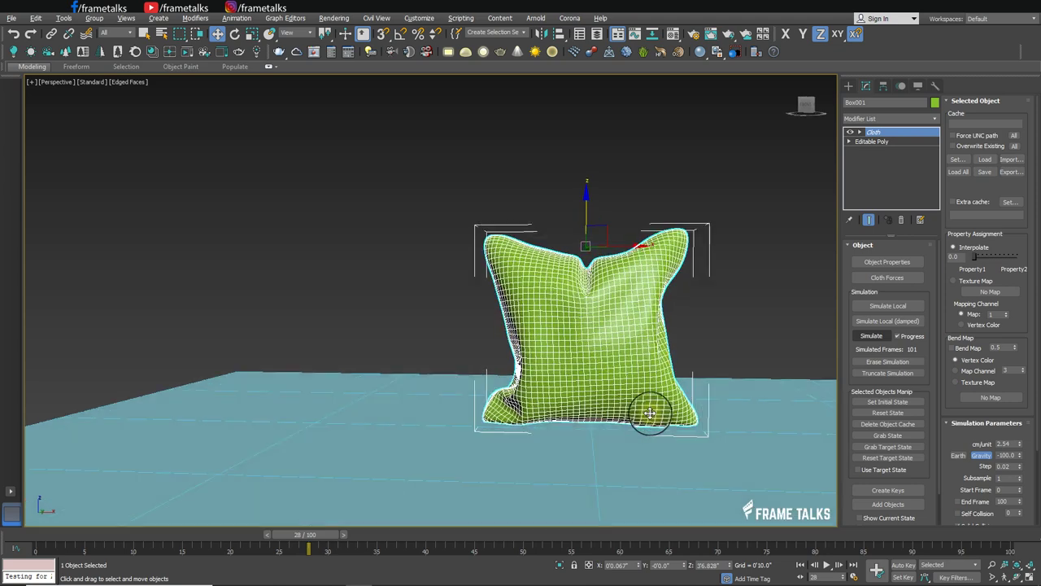
Step: Review frames 17, 0 and 25 with edges hidden, then select Box001 to show its Cloth settings
{"action": "left_click", "coordinate": [790, 288]}
{"action": "middle_click_drag", "start_coordinate": [790, 288], "coordinate": [354, 535], "text": "alt"}
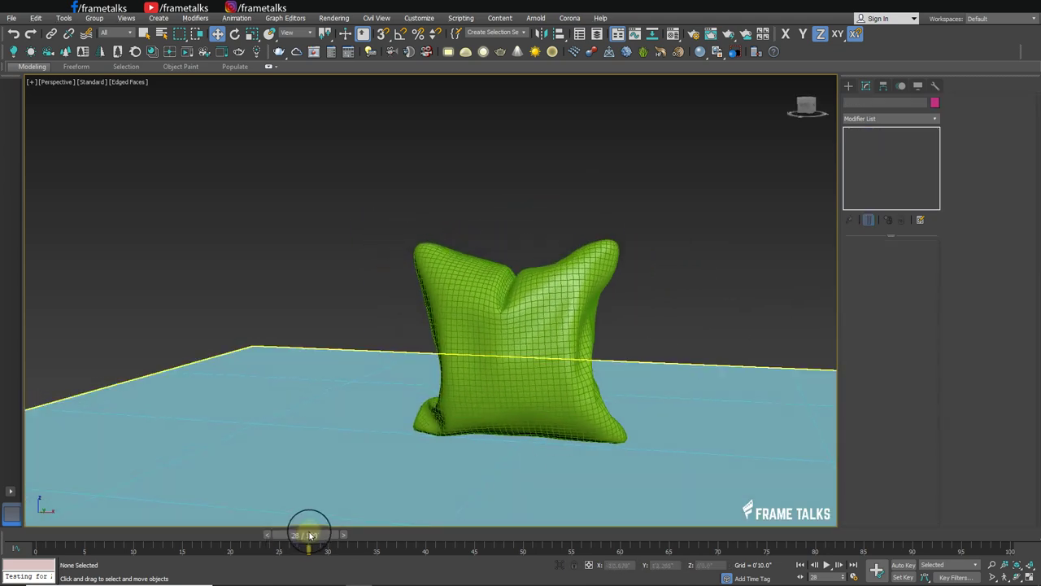
{"action": "mouse_move", "coordinate": [310, 535]}
{"action": "left_mouse_down"}
{"action": "mouse_move", "coordinate": [174, 539]}
{"action": "mouse_move", "coordinate": [210, 538]}
{"action": "left_mouse_up"}
{"action": "key", "text": "F4"}
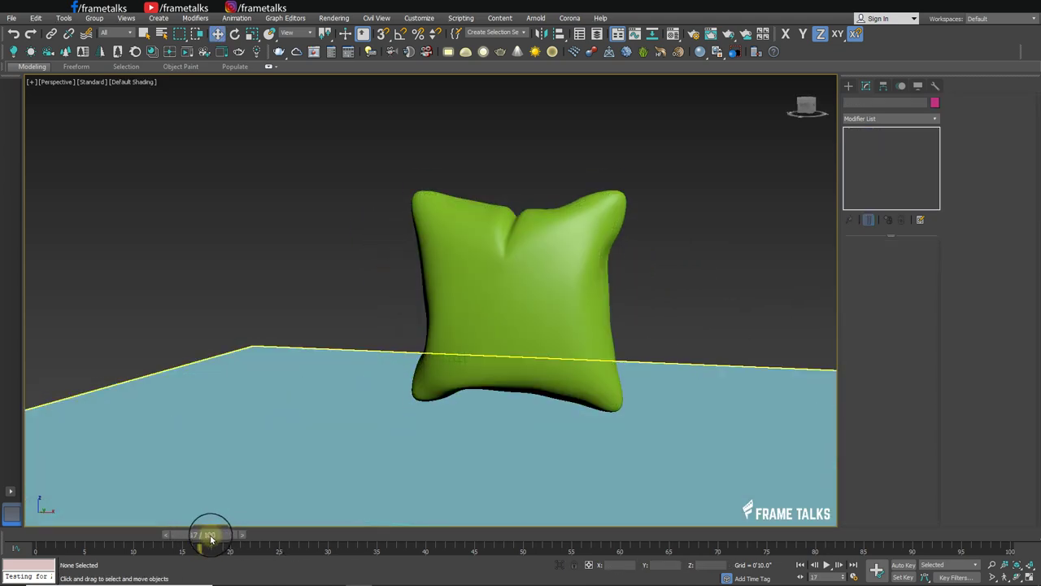
{"action": "middle_click_drag", "start_coordinate": [244, 512], "coordinate": [321, 499], "text": "alt"}
{"action": "mouse_move", "coordinate": [225, 534]}
{"action": "left_mouse_down"}
{"action": "mouse_move", "coordinate": [22, 527]}
{"action": "mouse_move", "coordinate": [98, 523]}
{"action": "mouse_move", "coordinate": [288, 548]}
{"action": "left_mouse_up"}
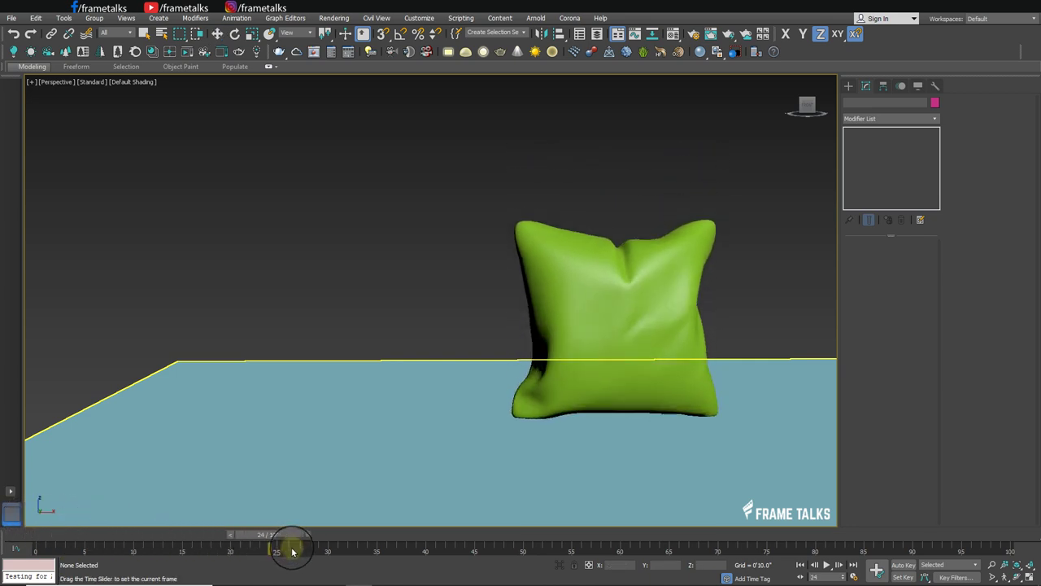
{"action": "mouse_move", "coordinate": [326, 488]}
{"action": "middle_mouse_down", "text": "alt"}
{"action": "mouse_move", "coordinate": [451, 418]}
{"action": "mouse_move", "coordinate": [581, 260]}
{"action": "mouse_move", "coordinate": [590, 335]}
{"action": "middle_mouse_up", "text": "alt"}
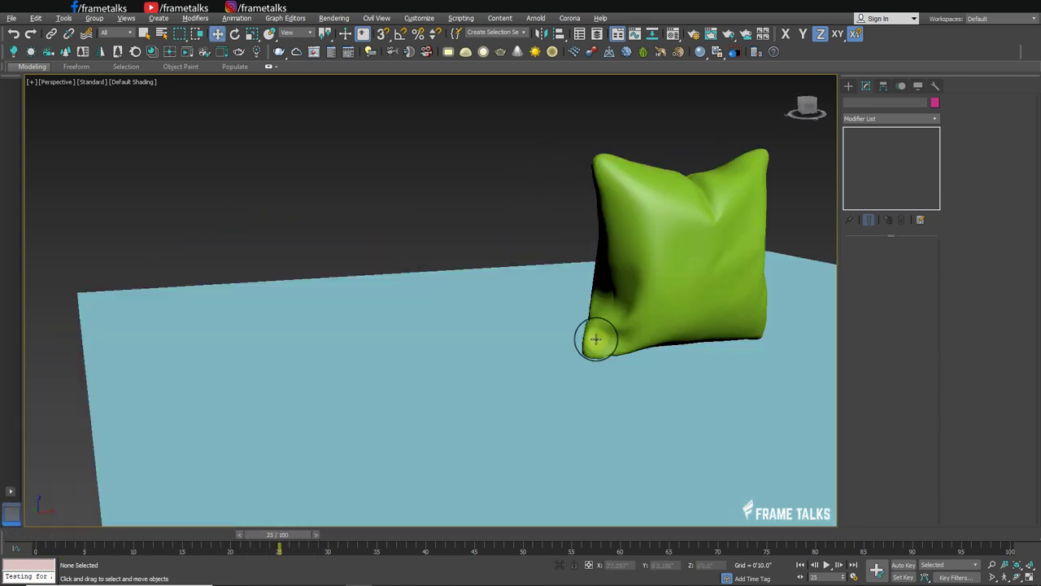
{"action": "left_click", "coordinate": [447, 281]}
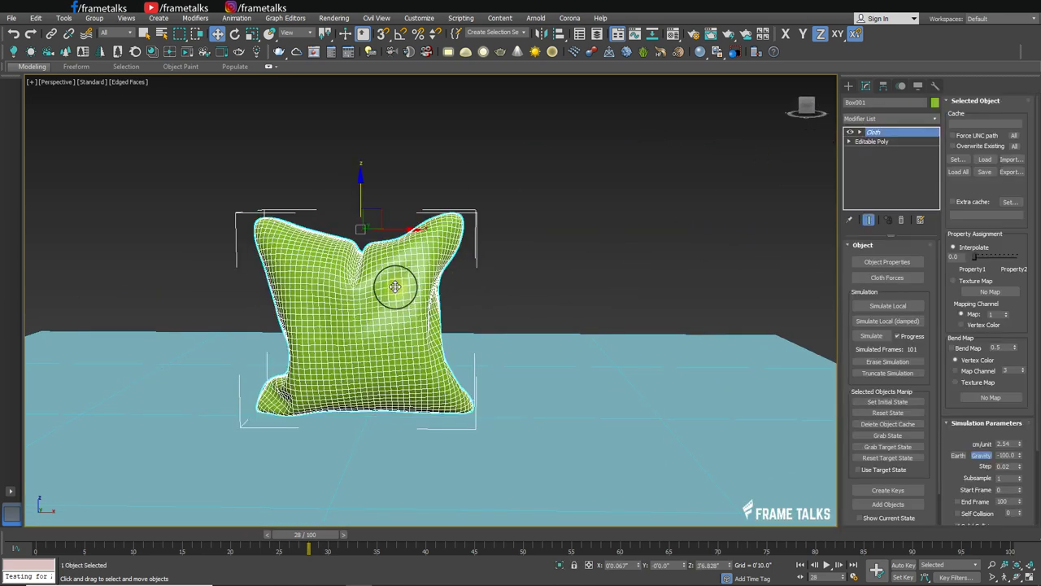
Step: Add a TurboSmooth modifier to the pillow above the Cloth modifier
{"action": "left_click", "coordinate": [894, 119]}
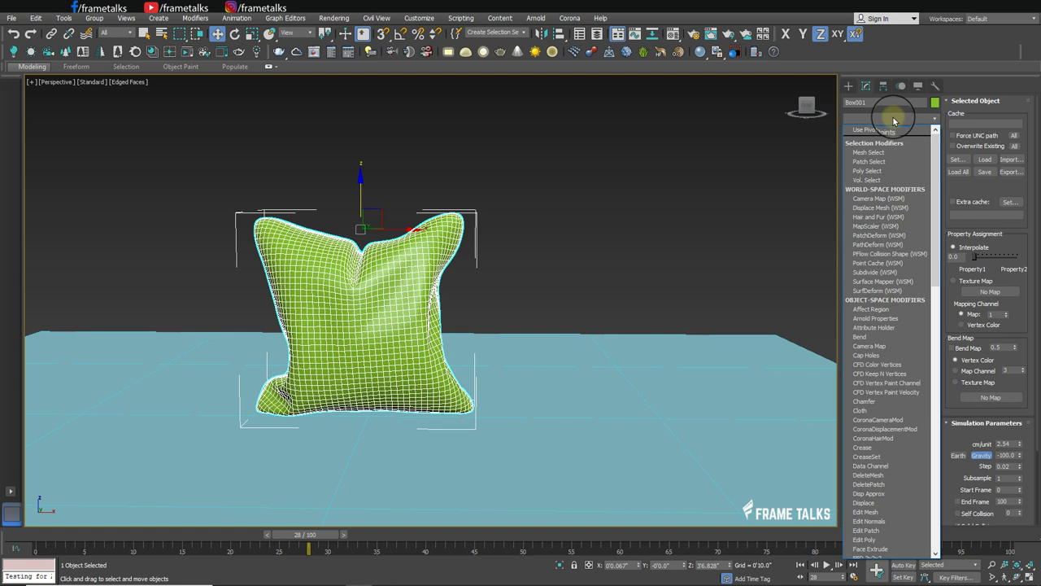
{"action": "key", "text": "t"}
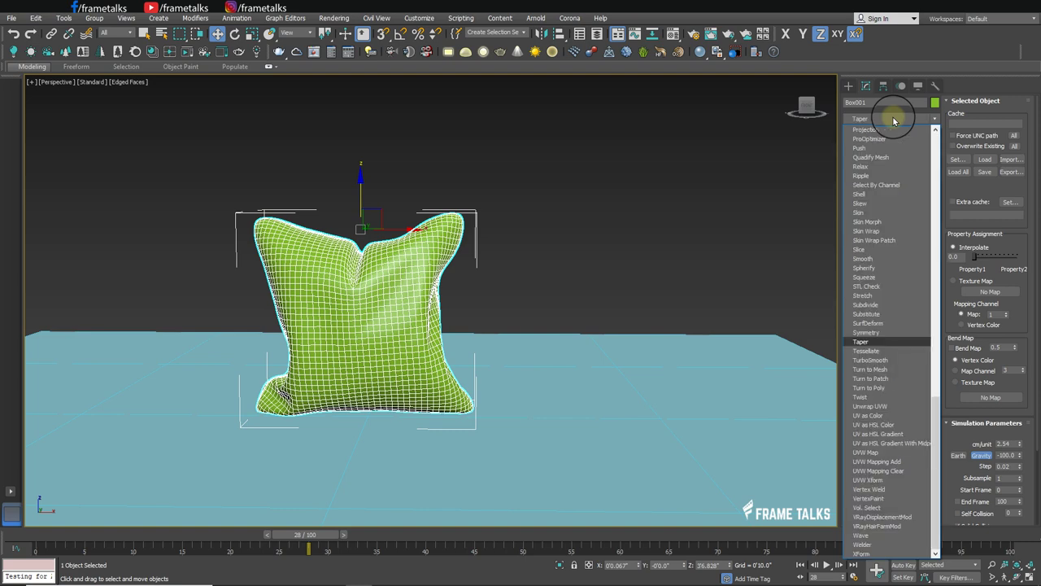
{"action": "key", "text": "u"}
{"action": "key", "text": "Return"}
Step: Add an Edit Poly below TurboSmooth in the stack and switch it to Edge level
{"action": "left_click", "coordinate": [894, 120]}
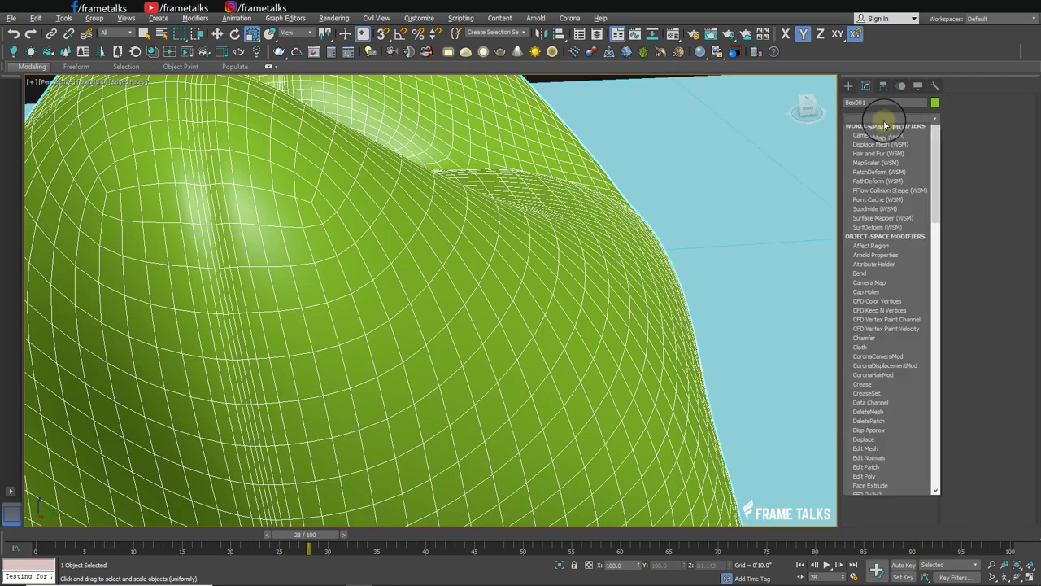
{"action": "left_click", "coordinate": [884, 124]}
{"action": "left_click", "coordinate": [884, 124]}
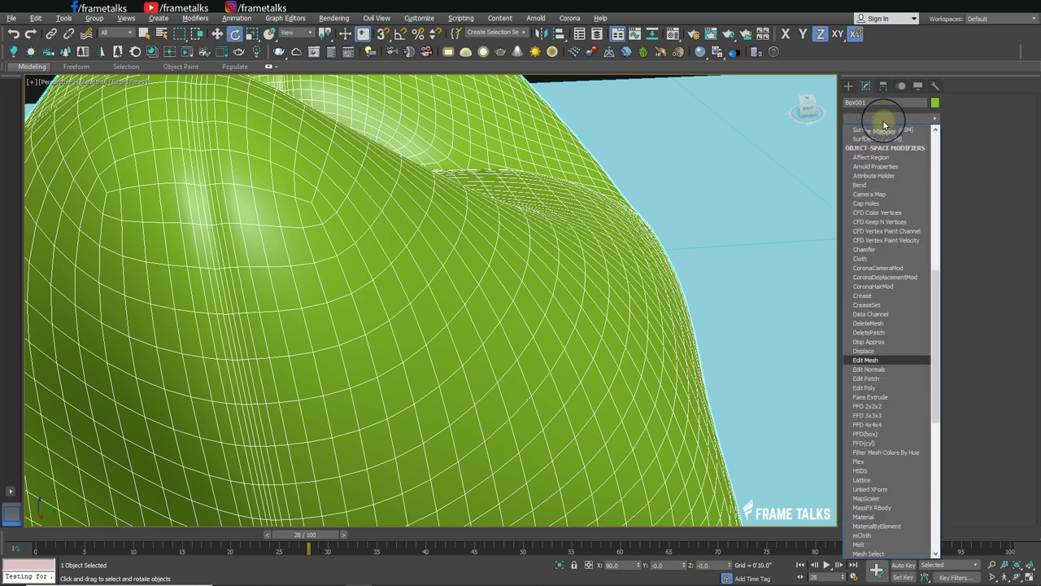
{"action": "key", "text": "e"}
{"action": "left_click", "coordinate": [869, 153]}
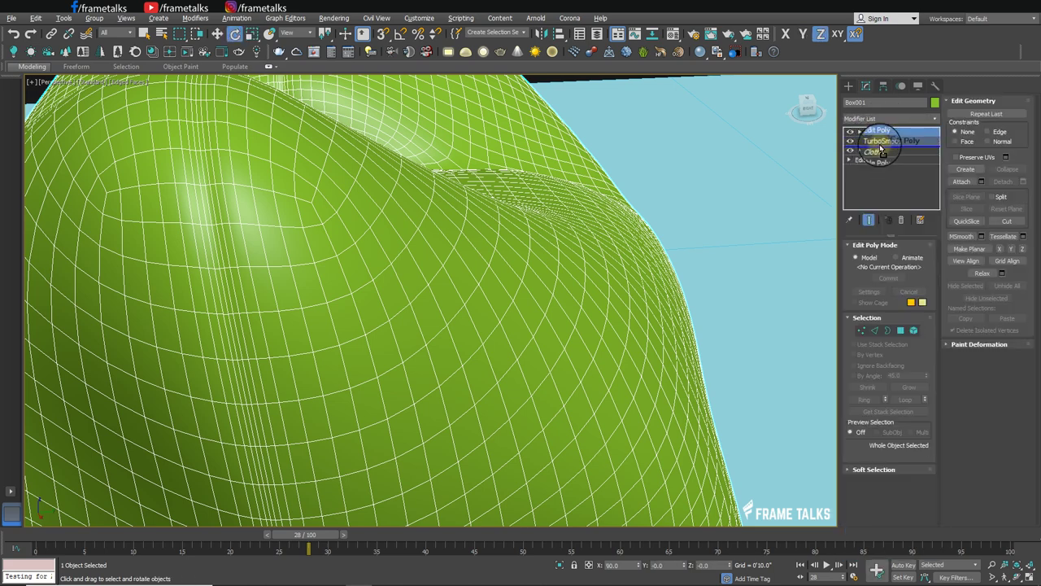
{"action": "left_click_drag", "start_coordinate": [881, 150], "coordinate": [867, 140]}
{"action": "left_click", "coordinate": [859, 141]}
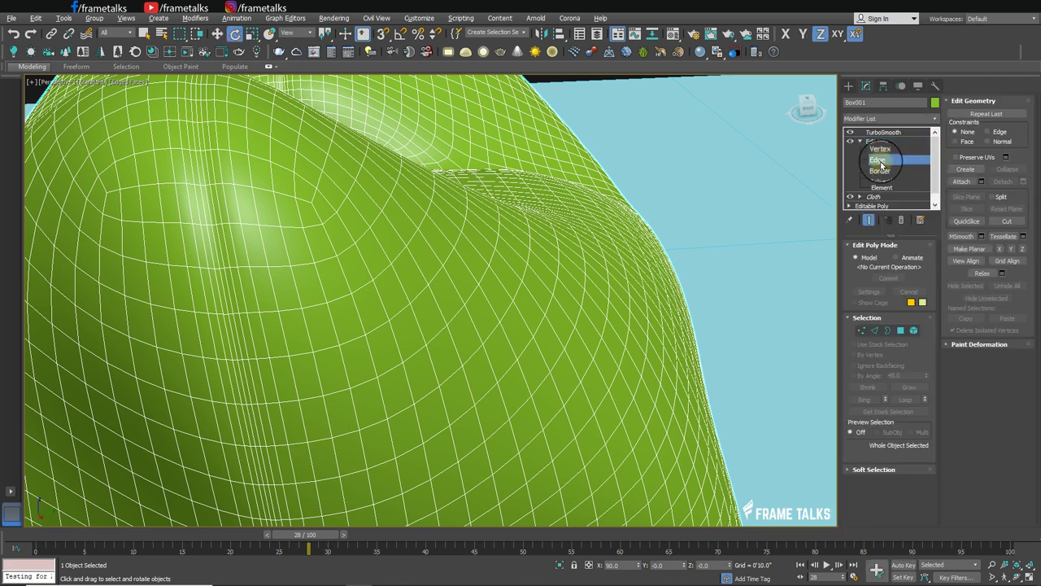
{"action": "left_click", "coordinate": [880, 162]}
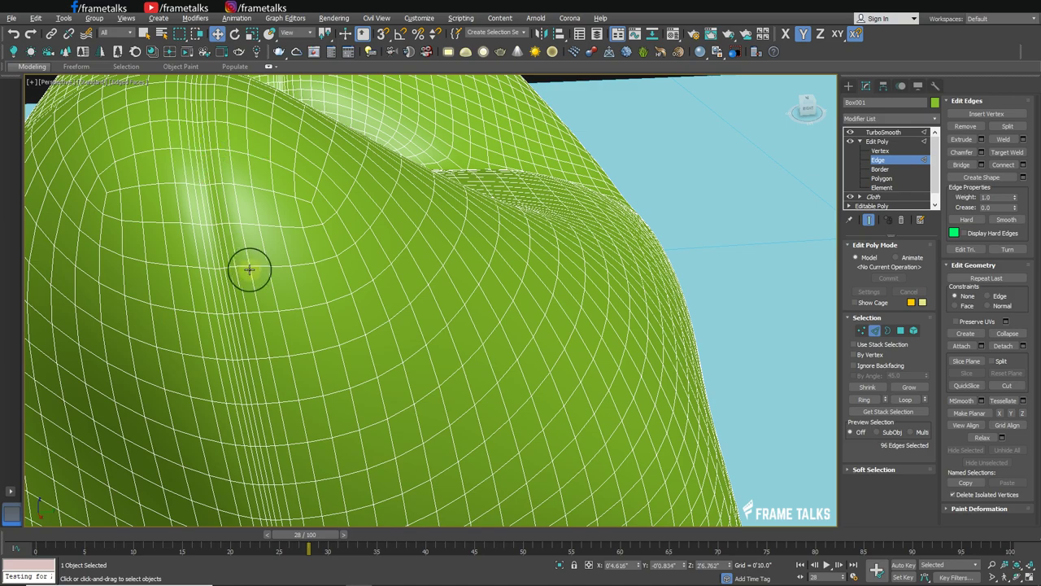
Step: Select the 168-edge loop running down the middle seam of the pillow
{"action": "middle_click_drag", "start_coordinate": [250, 269], "coordinate": [609, 266], "text": "alt"}
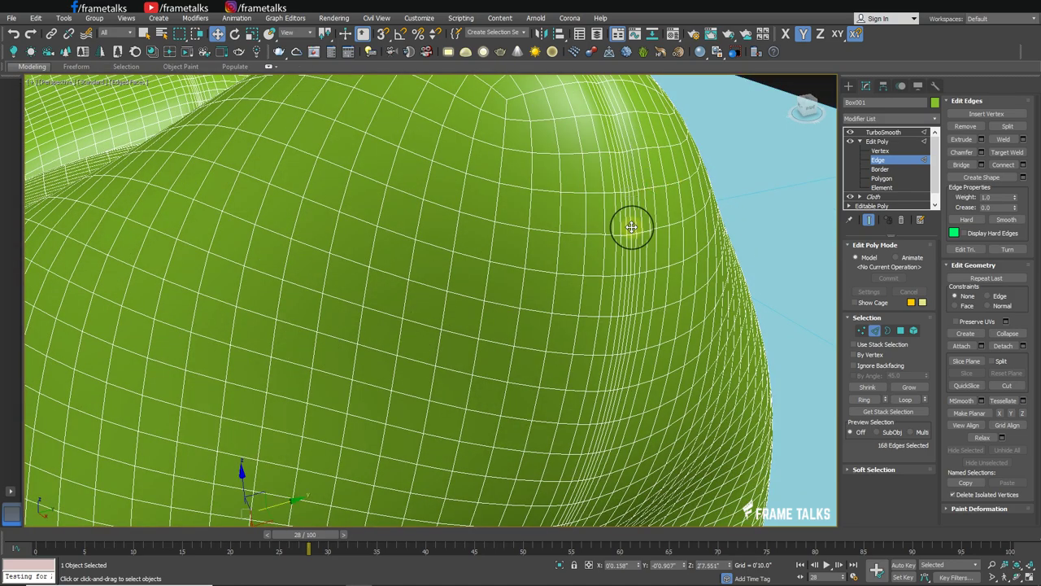
{"action": "mouse_move", "coordinate": [622, 211]}
{"action": "middle_mouse_down", "text": "alt"}
{"action": "mouse_move", "coordinate": [624, 263]}
{"action": "mouse_move", "coordinate": [597, 263]}
{"action": "middle_mouse_up", "text": "alt"}
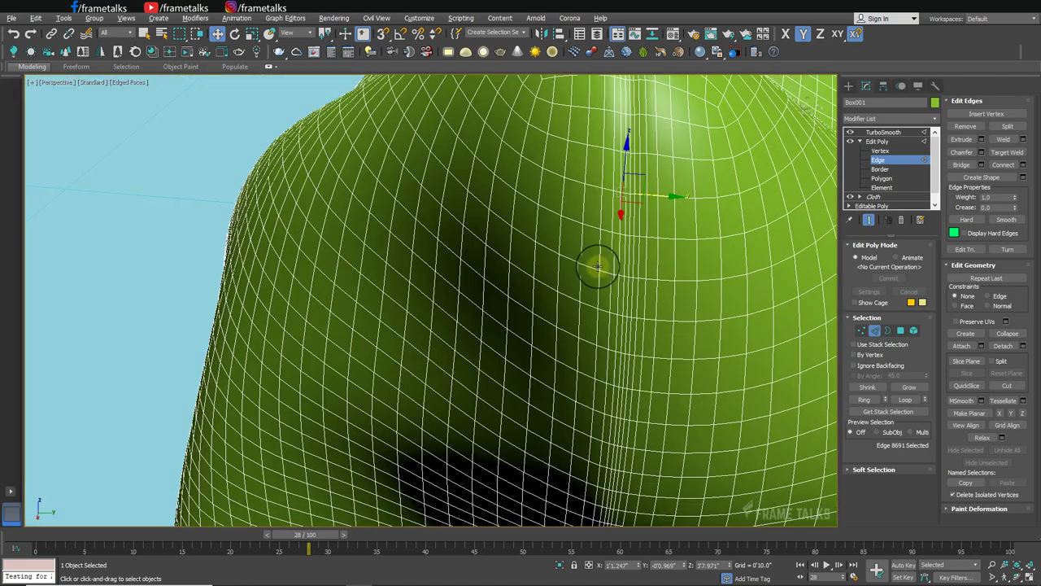
{"action": "left_click", "coordinate": [618, 276]}
{"action": "left_click", "coordinate": [625, 260]}
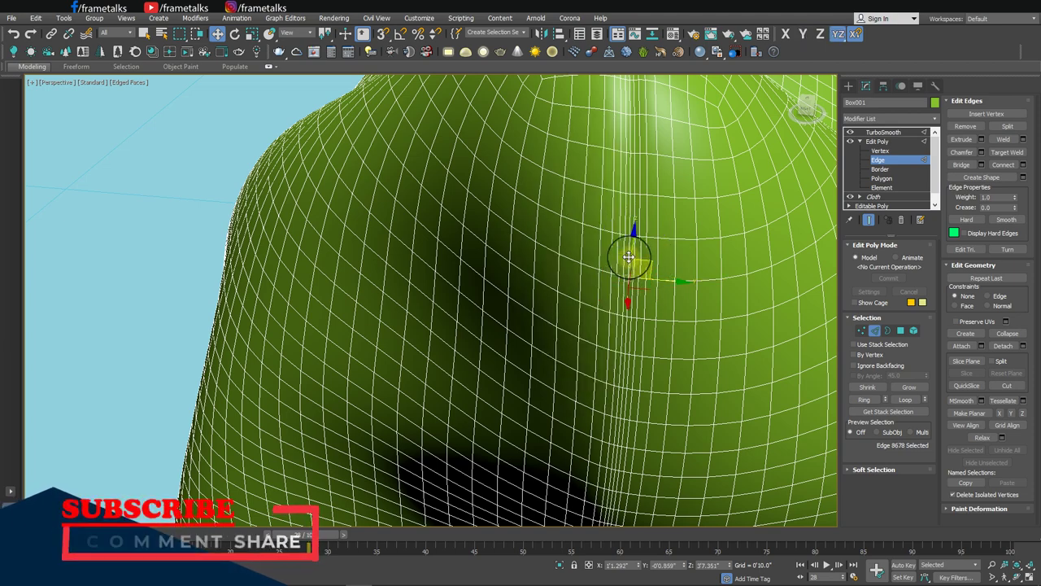
{"action": "left_click", "coordinate": [852, 136]}
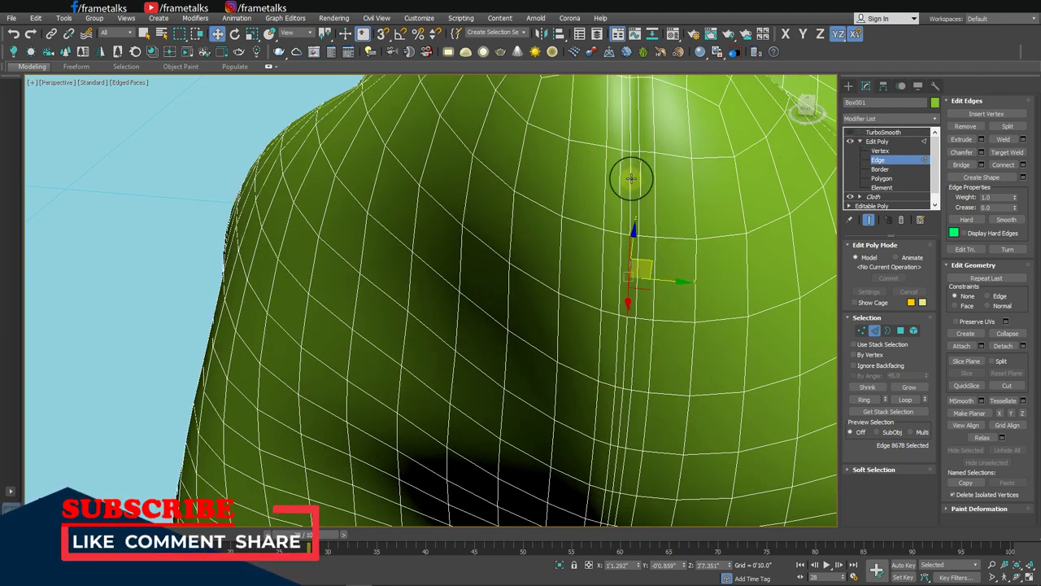
{"action": "double_click", "coordinate": [631, 177]}
{"action": "mouse_move", "coordinate": [627, 174]}
{"action": "middle_mouse_down", "text": "alt"}
{"action": "mouse_move", "coordinate": [645, 268]}
{"action": "mouse_move", "coordinate": [616, 274]}
{"action": "mouse_move", "coordinate": [582, 313]}
{"action": "mouse_move", "coordinate": [502, 272]}
{"action": "mouse_move", "coordinate": [605, 312]}
{"action": "mouse_move", "coordinate": [611, 251]}
{"action": "mouse_move", "coordinate": [544, 267]}
{"action": "mouse_move", "coordinate": [593, 240]}
{"action": "middle_mouse_up", "text": "alt"}
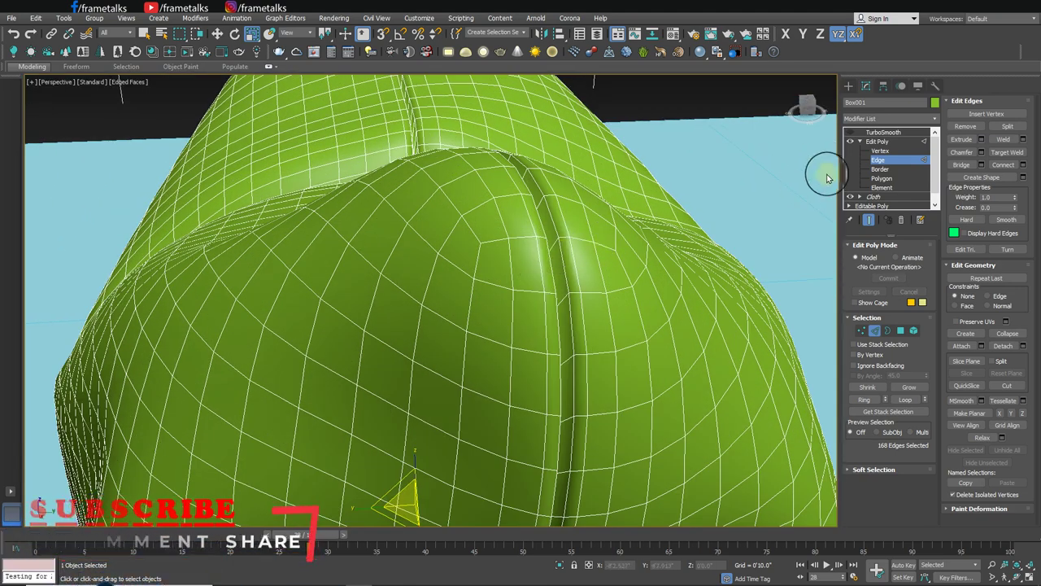
Step: Collapse Edit Poly and show the TurboSmooth result at 1 iteration
{"action": "left_click", "coordinate": [877, 140]}
{"action": "left_click", "coordinate": [860, 140]}
{"action": "left_click", "coordinate": [883, 132]}
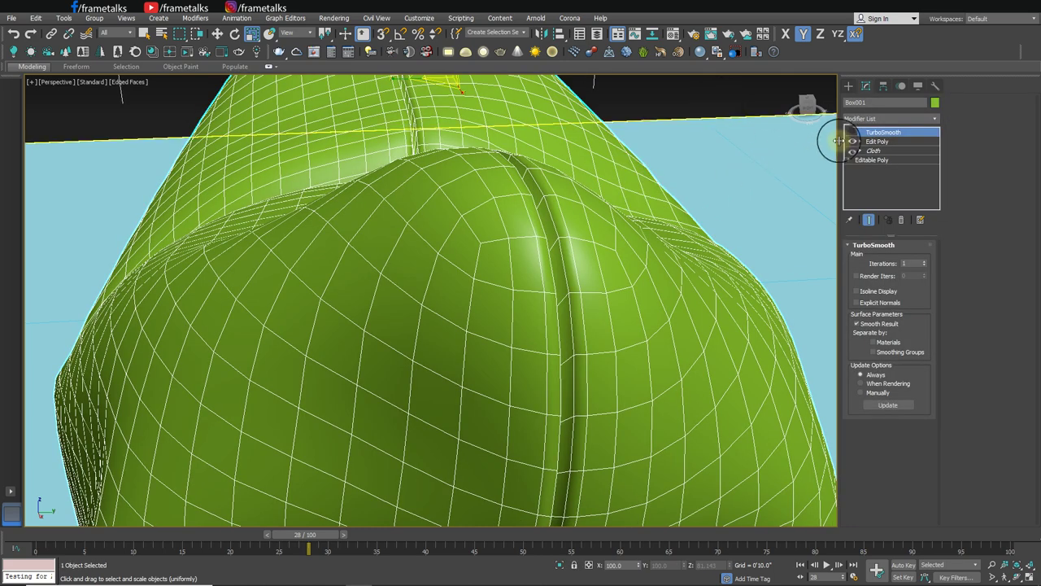
Step: In the Front view, move the middle edge loop inward to crease the pillow
{"action": "left_click", "coordinate": [697, 105]}
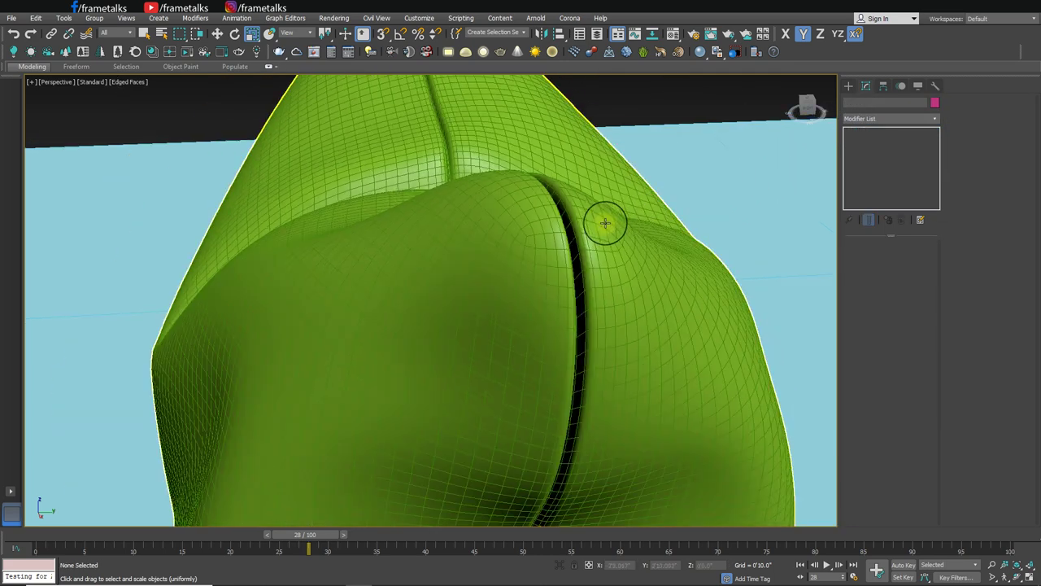
{"action": "scroll", "coordinate": [604, 221], "scroll_direction": "up", "scroll_amount": 6}
{"action": "scroll", "coordinate": [595, 209], "scroll_direction": "down", "scroll_amount": 5}
{"action": "left_click", "coordinate": [442, 223]}
{"action": "scroll", "coordinate": [658, 279], "scroll_direction": "up", "scroll_amount": 5}
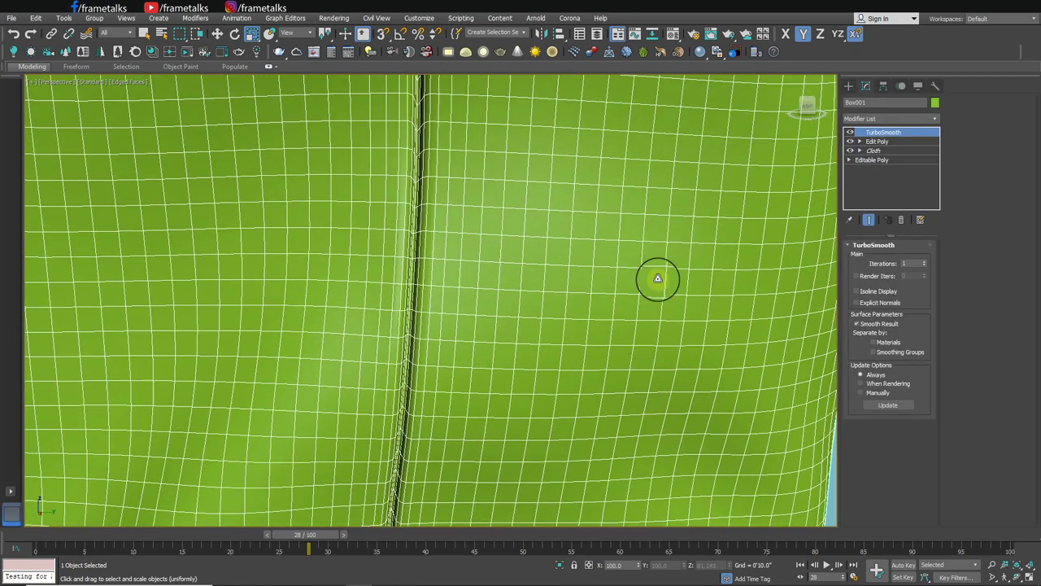
{"action": "left_click", "coordinate": [879, 164]}
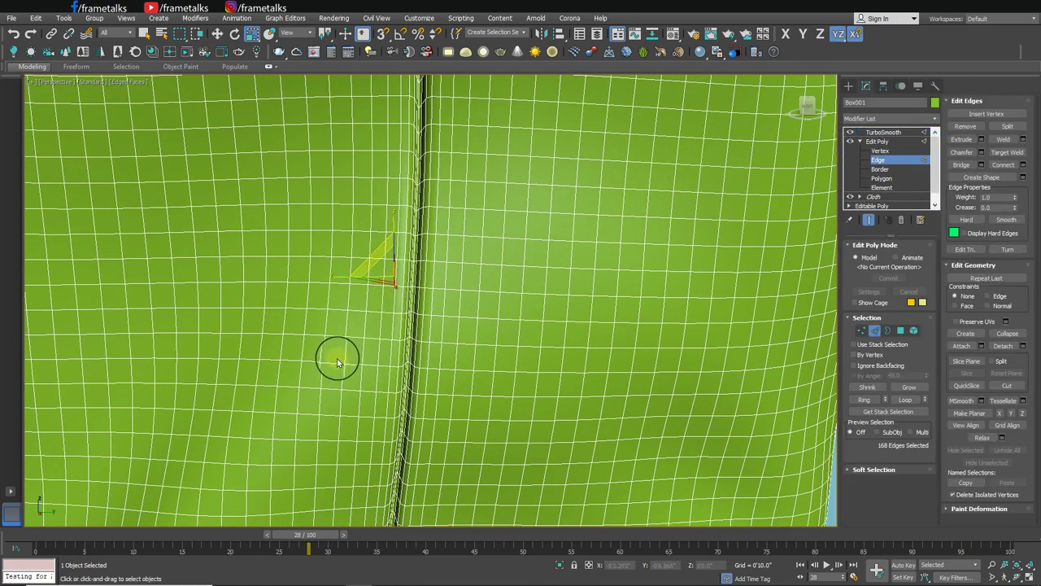
{"action": "key", "text": "alt+w"}
{"action": "key", "text": "alt+w"}
{"action": "scroll", "coordinate": [561, 344], "scroll_direction": "up", "scroll_amount": 5}
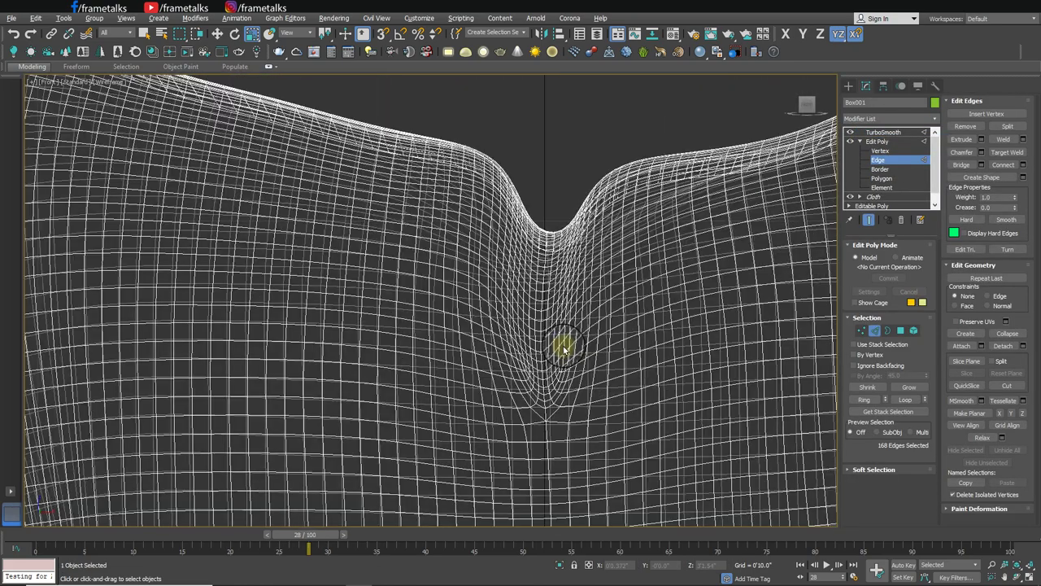
{"action": "scroll", "coordinate": [551, 347], "scroll_direction": "up", "scroll_amount": 3}
{"action": "scroll", "coordinate": [566, 395], "scroll_direction": "down", "scroll_amount": 3}
{"action": "left_click_drag", "start_coordinate": [562, 379], "coordinate": [562, 379]}
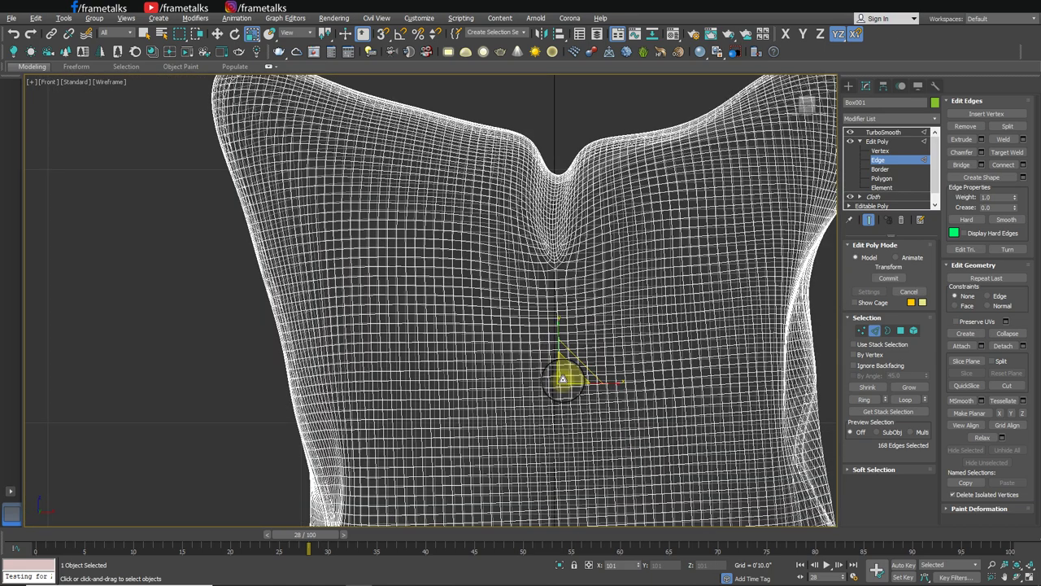
Step: Return to Perspective at the TurboSmooth level and hide the wireframe overlay with F4
{"action": "key", "text": "alt+w"}
{"action": "key", "text": "alt+w"}
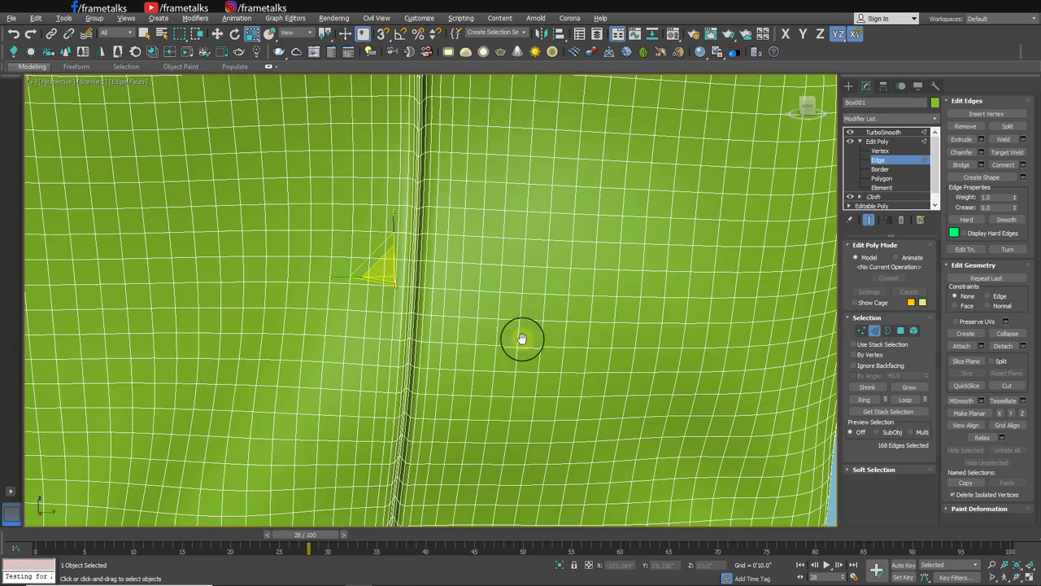
{"action": "middle_click_drag", "start_coordinate": [523, 342], "coordinate": [535, 306], "text": "alt"}
{"action": "scroll", "coordinate": [535, 306], "scroll_direction": "down", "scroll_amount": 10}
{"action": "left_click", "coordinate": [860, 140]}
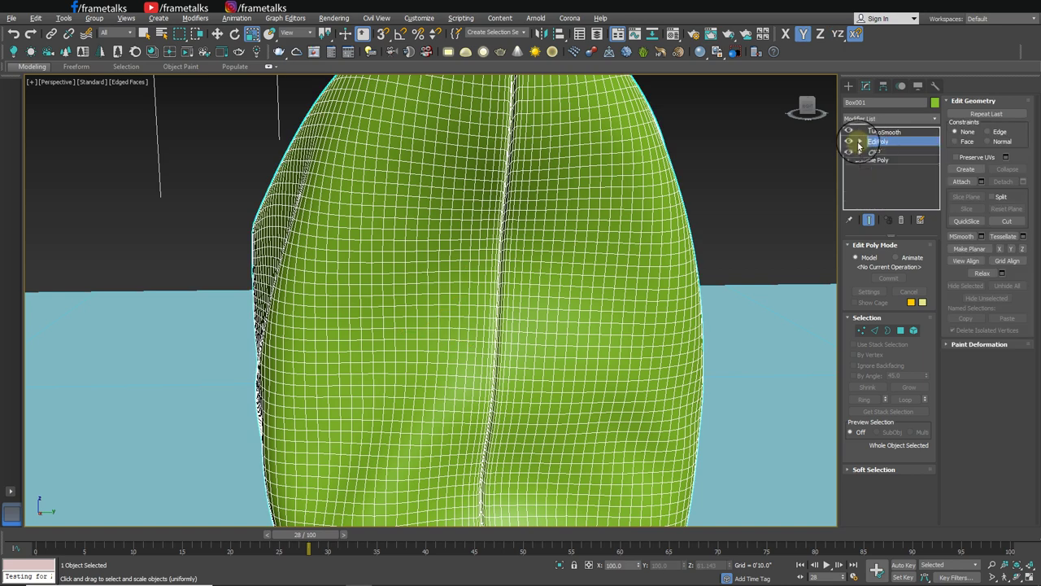
{"action": "left_click", "coordinate": [882, 132]}
{"action": "left_click", "coordinate": [742, 175]}
{"action": "mouse_move", "coordinate": [742, 175]}
{"action": "middle_mouse_down", "text": "alt"}
{"action": "mouse_move", "coordinate": [655, 255]}
{"action": "mouse_move", "coordinate": [716, 240]}
{"action": "mouse_move", "coordinate": [616, 207]}
{"action": "middle_mouse_up", "text": "alt"}
{"action": "key", "text": "F4"}
{"action": "mouse_move", "coordinate": [653, 175]}
{"action": "middle_mouse_down", "text": "alt"}
{"action": "mouse_move", "coordinate": [679, 237]}
{"action": "mouse_move", "coordinate": [680, 288]}
{"action": "mouse_move", "coordinate": [635, 284]}
{"action": "mouse_move", "coordinate": [697, 279]}
{"action": "mouse_move", "coordinate": [653, 263]}
{"action": "mouse_move", "coordinate": [717, 243]}
{"action": "mouse_move", "coordinate": [697, 244]}
{"action": "mouse_move", "coordinate": [704, 249]}
{"action": "middle_mouse_up", "text": "alt"}
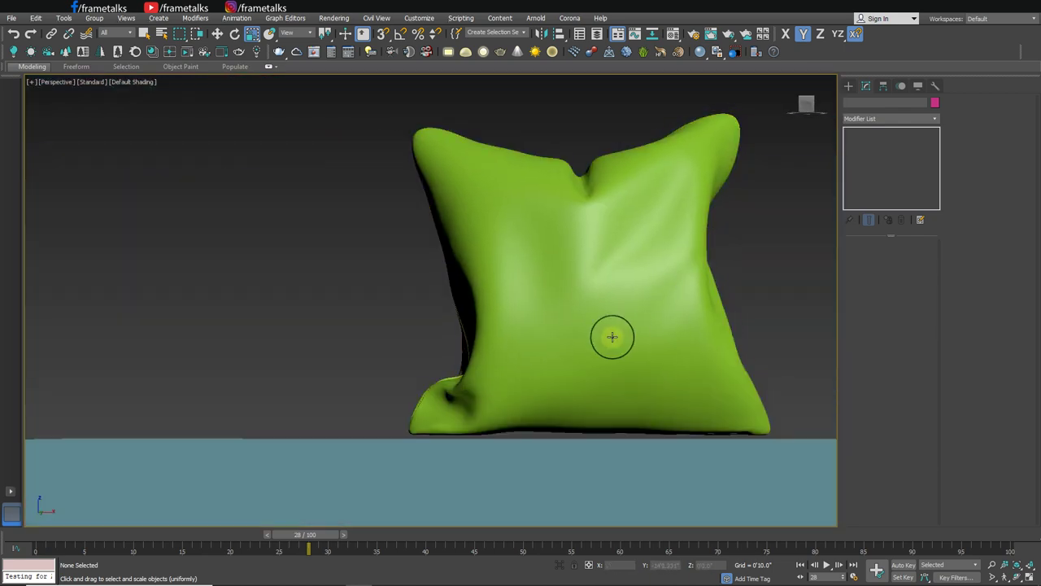
Step: Move the light-blue Plane001 floor up along Y to the pillow's bottom in the Left view
{"action": "left_click", "coordinate": [611, 334]}
{"action": "scroll", "coordinate": [595, 355], "scroll_direction": "down", "scroll_amount": 3}
{"action": "mouse_move", "coordinate": [595, 355]}
{"action": "middle_mouse_down", "text": "alt"}
{"action": "mouse_move", "coordinate": [658, 302]}
{"action": "mouse_move", "coordinate": [599, 337]}
{"action": "middle_mouse_up", "text": "alt"}
{"action": "key", "text": "w"}
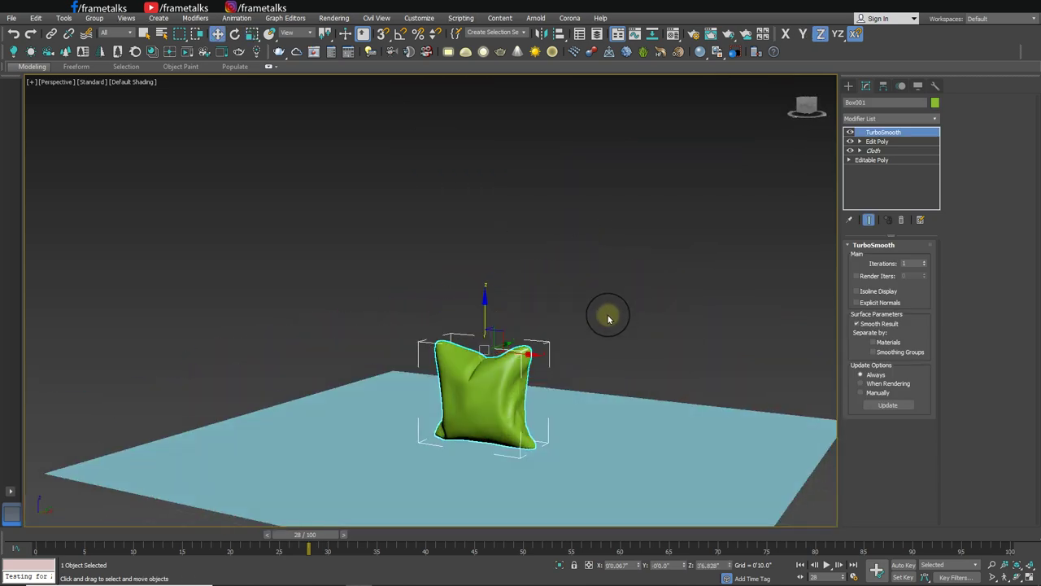
{"action": "left_click", "coordinate": [440, 475]}
{"action": "key", "text": "alt+w"}
{"action": "key", "text": "alt+w"}
{"action": "scroll", "coordinate": [421, 325], "scroll_direction": "up", "scroll_amount": 5}
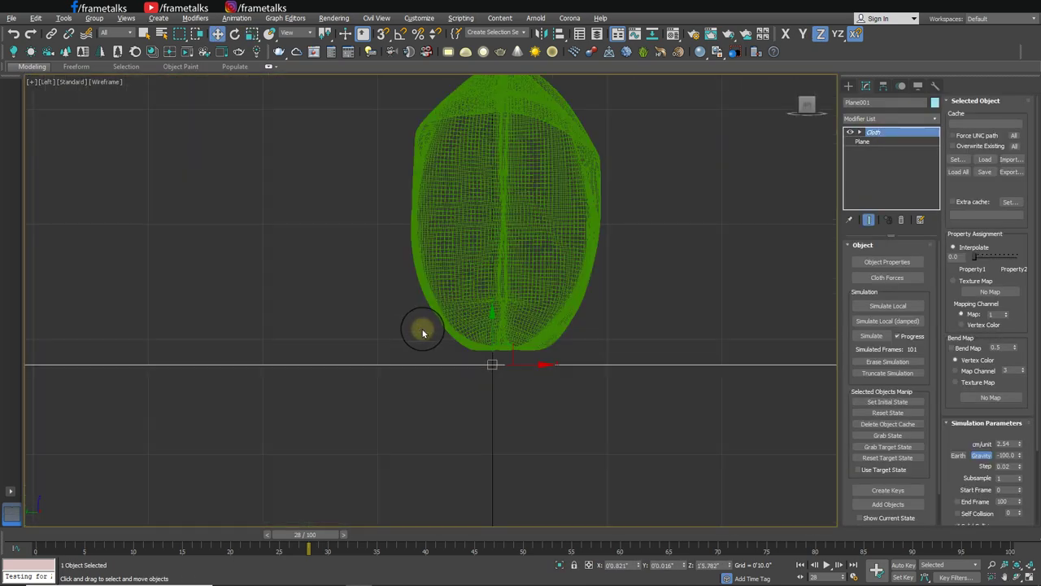
{"action": "scroll", "coordinate": [511, 350], "scroll_direction": "up", "scroll_amount": 3}
{"action": "left_click_drag", "start_coordinate": [488, 356], "coordinate": [497, 328]}
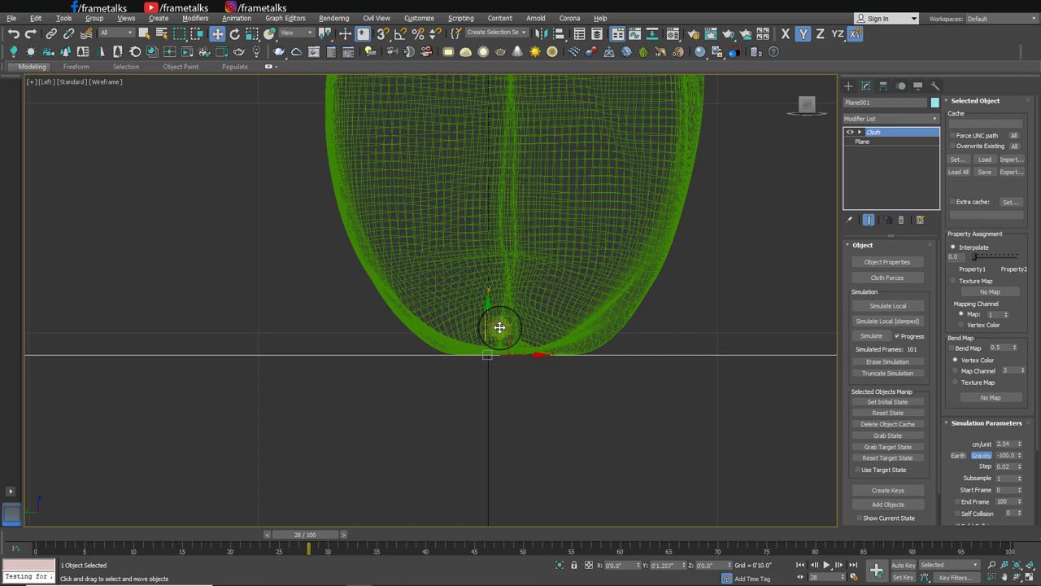
{"action": "key", "text": "alt+w"}
Step: Orbit around the creased pillow to inspect it resting on the floor at frame 28
{"action": "left_click", "coordinate": [586, 398]}
{"action": "key", "text": "alt+w"}
{"action": "scroll", "coordinate": [513, 430], "scroll_direction": "up", "scroll_amount": 5}
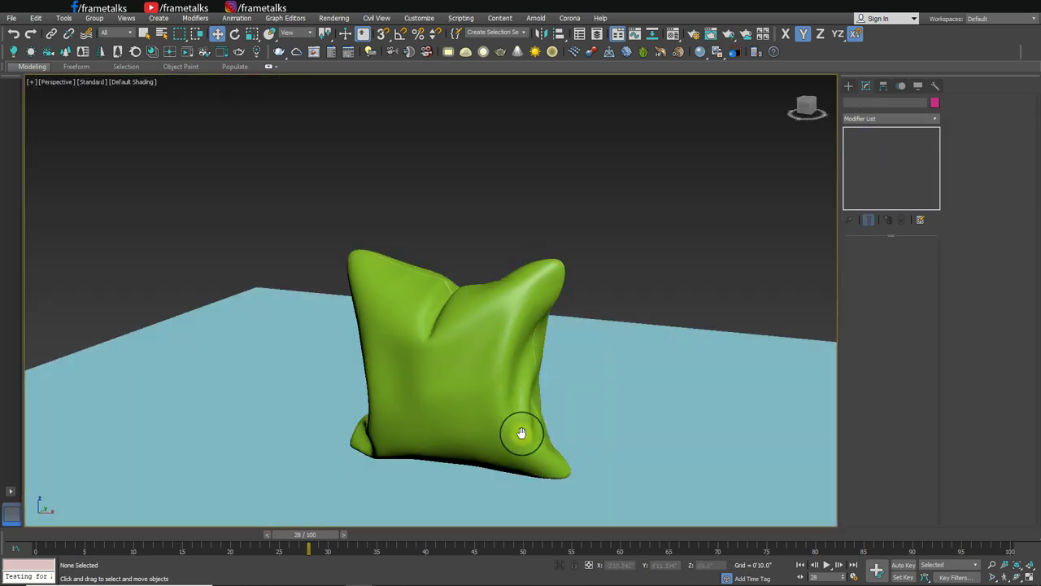
{"action": "mouse_move", "coordinate": [526, 432]}
{"action": "middle_mouse_down"}
{"action": "mouse_move", "coordinate": [587, 425]}
{"action": "mouse_move", "coordinate": [515, 432]}
{"action": "mouse_move", "coordinate": [571, 414]}
{"action": "middle_mouse_up"}
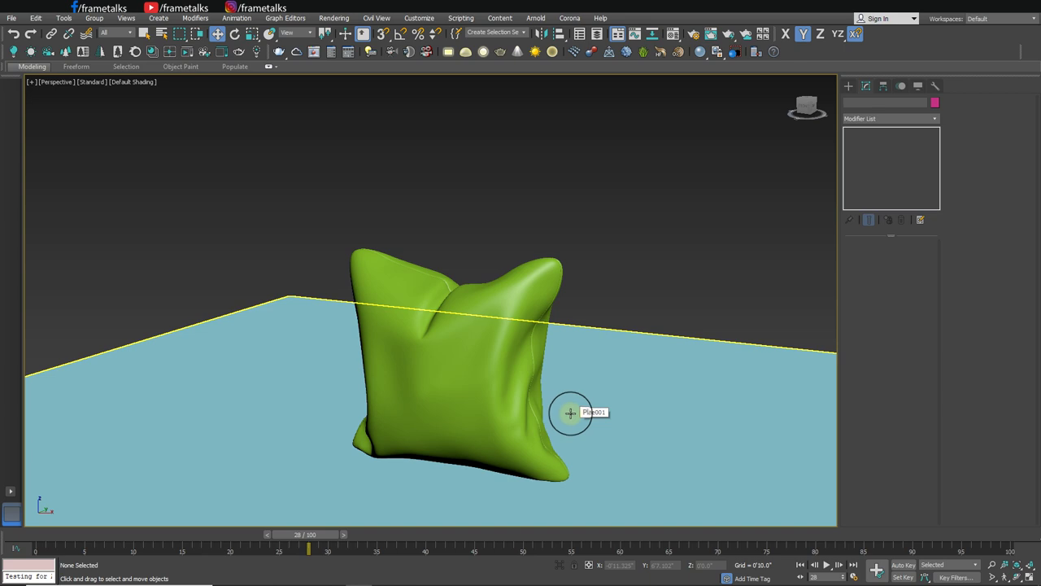
{"action": "mouse_move", "coordinate": [547, 352]}
{"action": "middle_mouse_down", "text": "alt"}
{"action": "mouse_move", "coordinate": [569, 302]}
{"action": "mouse_move", "coordinate": [550, 251]}
{"action": "mouse_move", "coordinate": [629, 235]}
{"action": "mouse_move", "coordinate": [499, 286]}
{"action": "mouse_move", "coordinate": [409, 290]}
{"action": "mouse_move", "coordinate": [407, 281]}
{"action": "mouse_move", "coordinate": [558, 274]}
{"action": "middle_mouse_up", "text": "alt"}
{"action": "left_click", "coordinate": [550, 252]}
{"action": "left_click", "coordinate": [658, 249]}
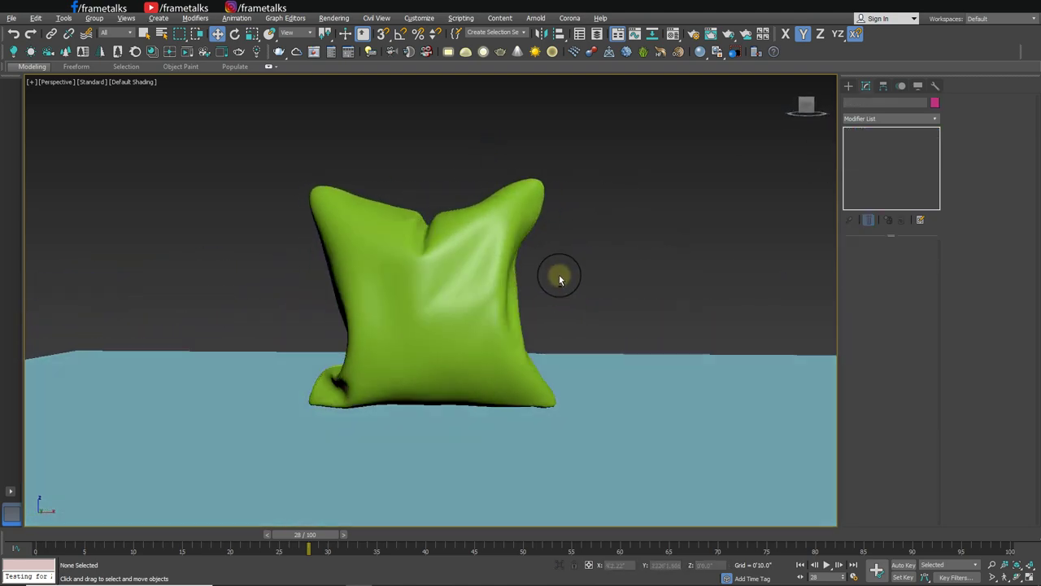